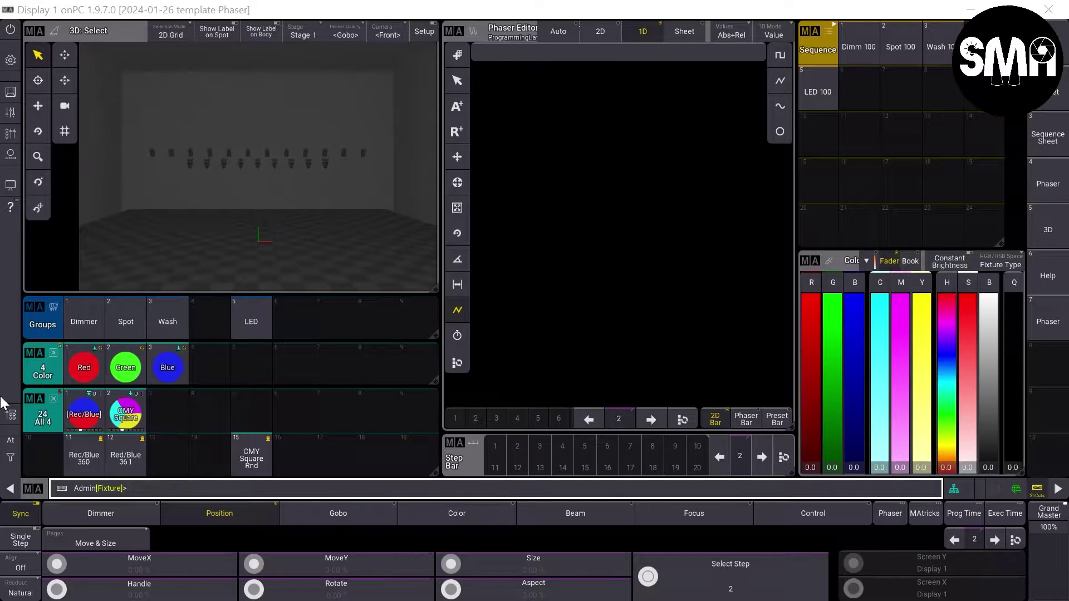
- Replace the All 4 preset pool window with an All 2 preset pool in the same place
left_click(38, 399)
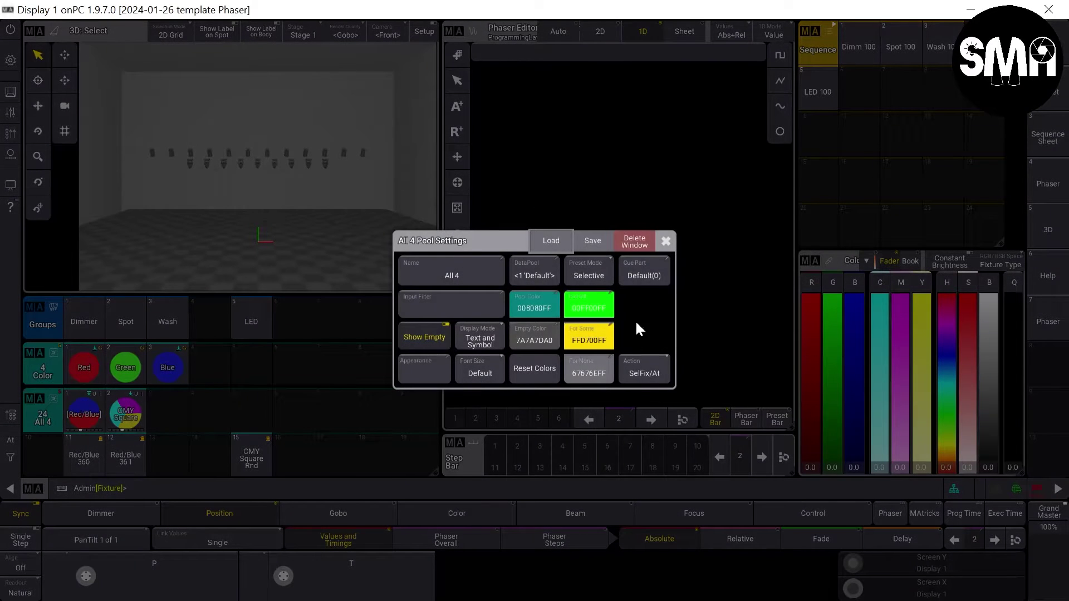
left_click(632, 238)
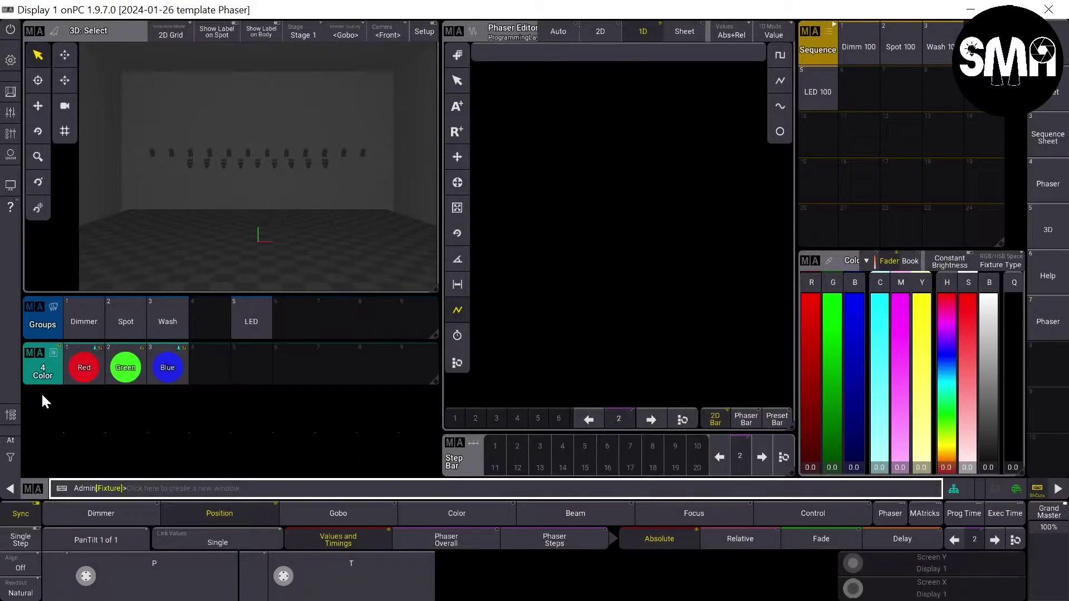
left_click(43, 395)
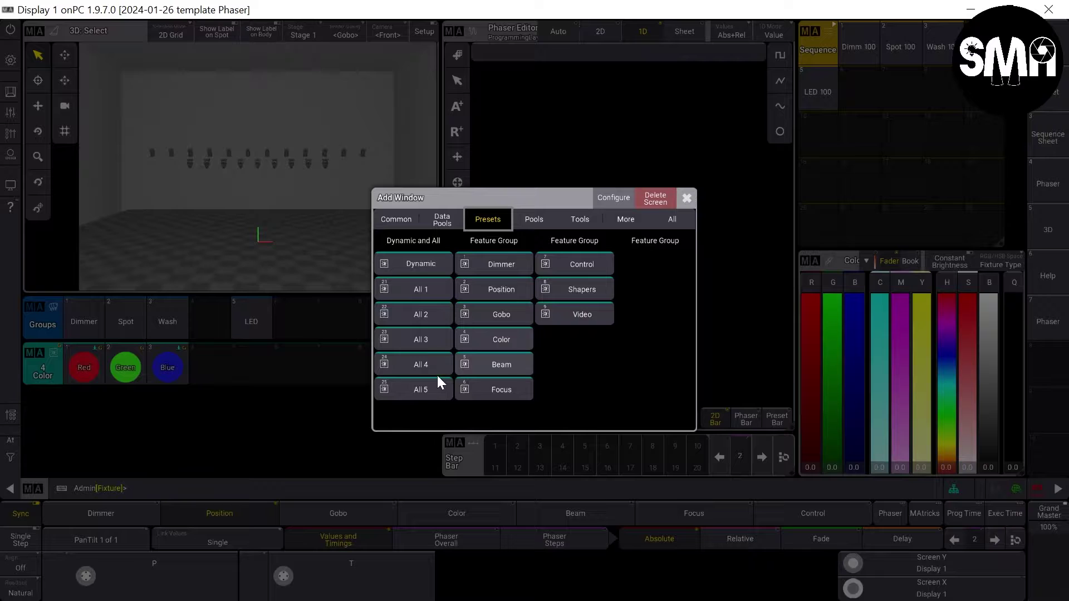
left_click(421, 317)
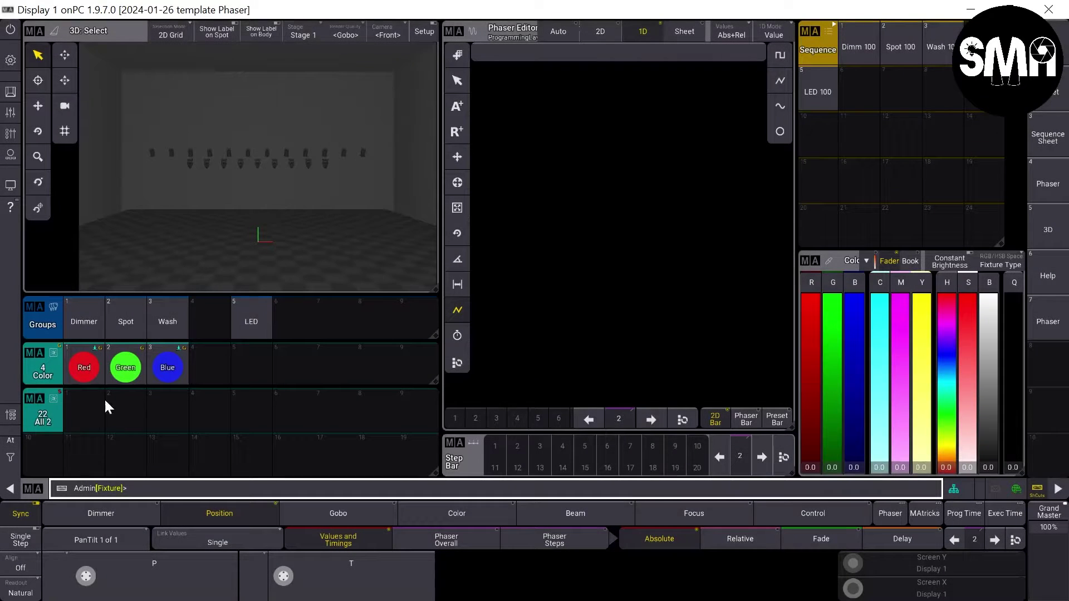
- Replace the Color preset pool window with a Position preset pool in the same place
left_click(36, 351)
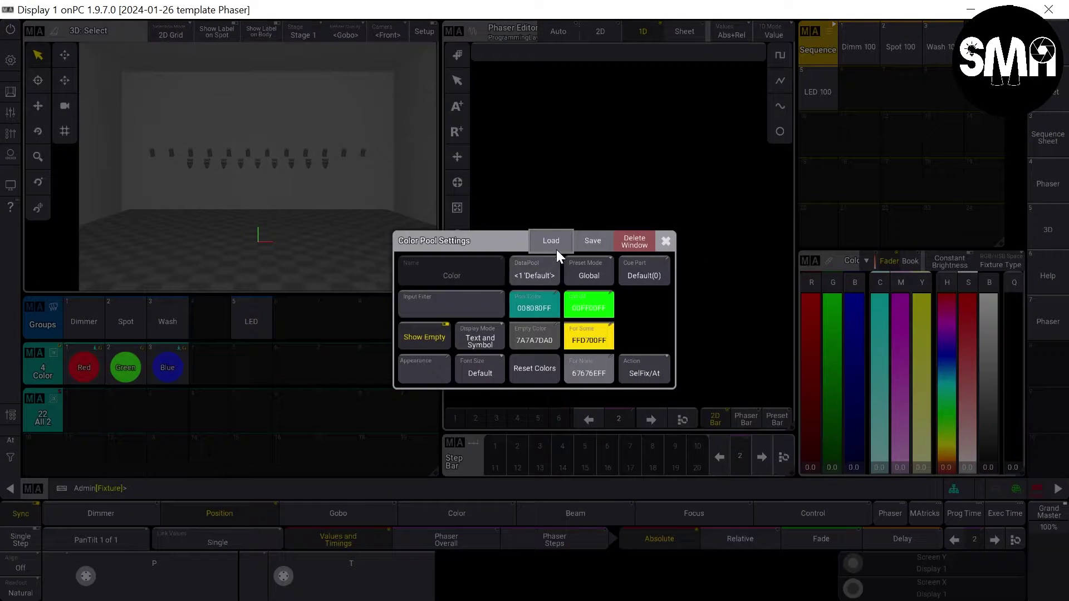
left_click(628, 242)
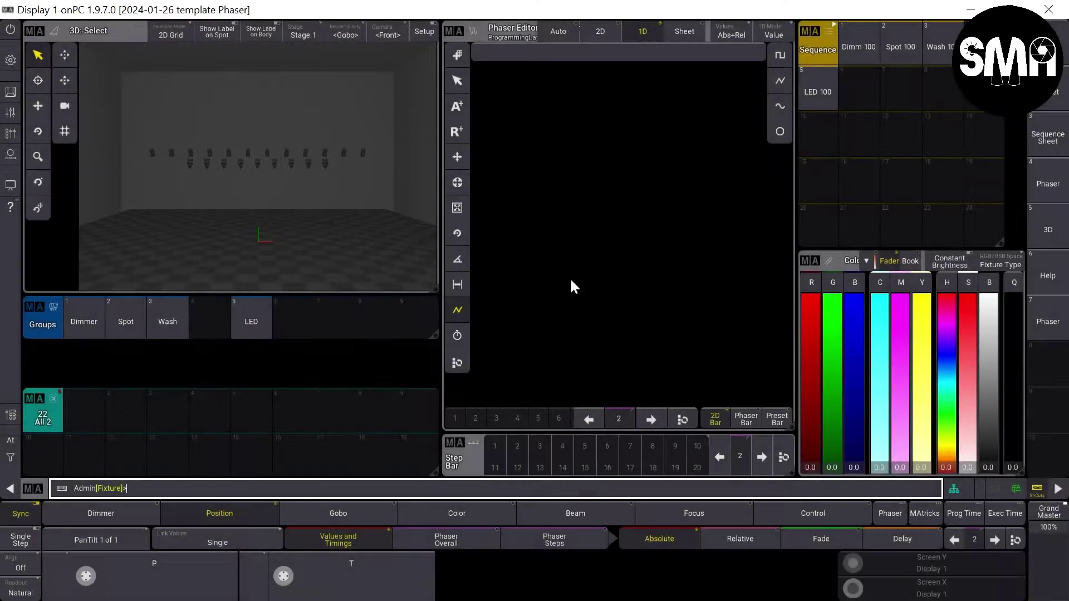
left_click(41, 367)
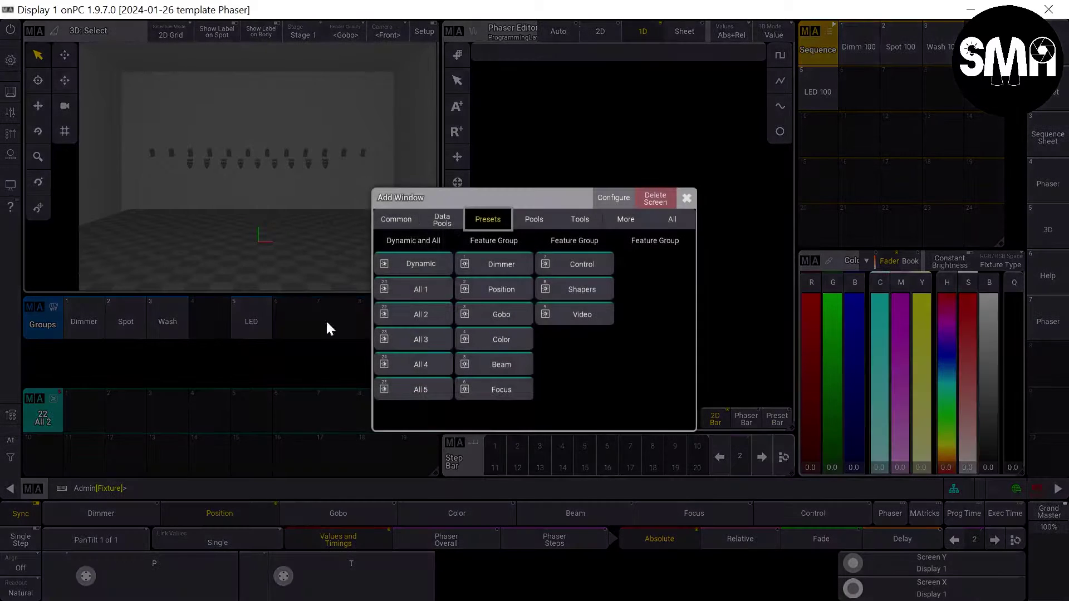
left_click(486, 285)
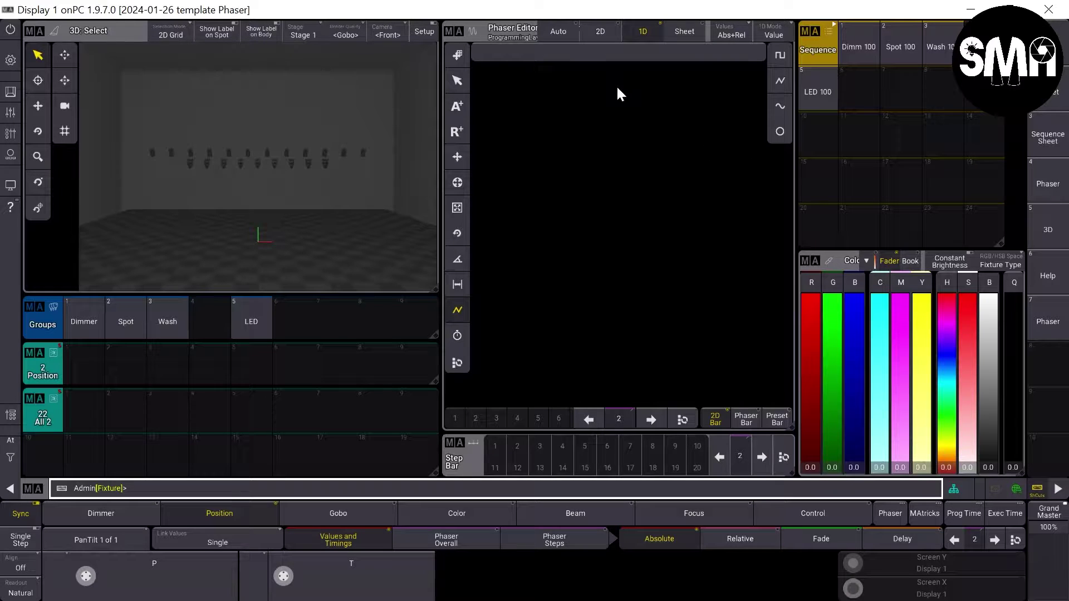
- Set the Phaser Editor to Auto mode and turn on the Wash 100 sequence
left_click(554, 31)
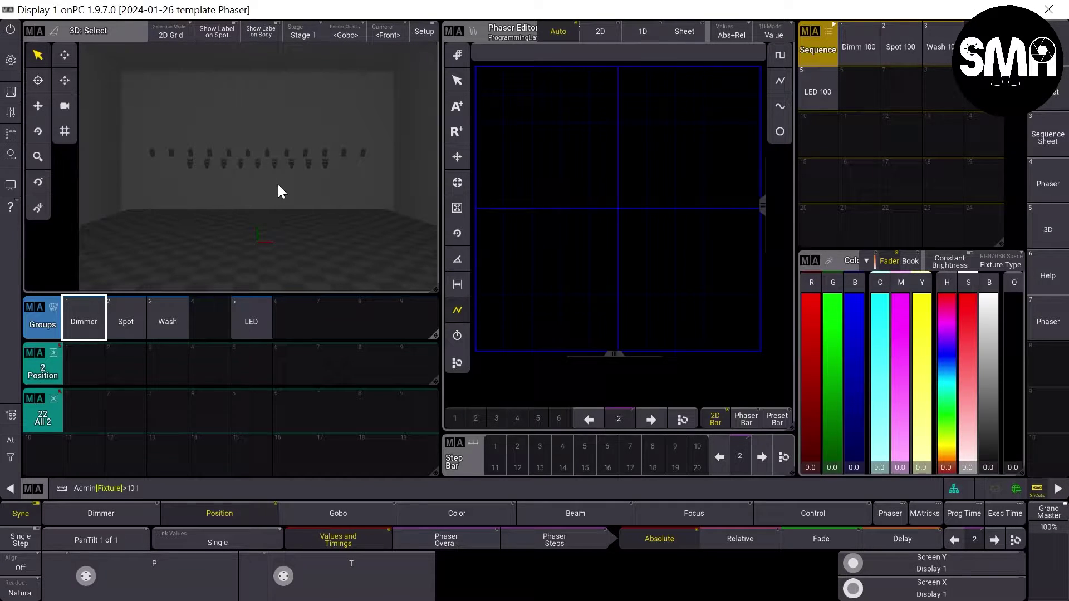
key("Page_Down")
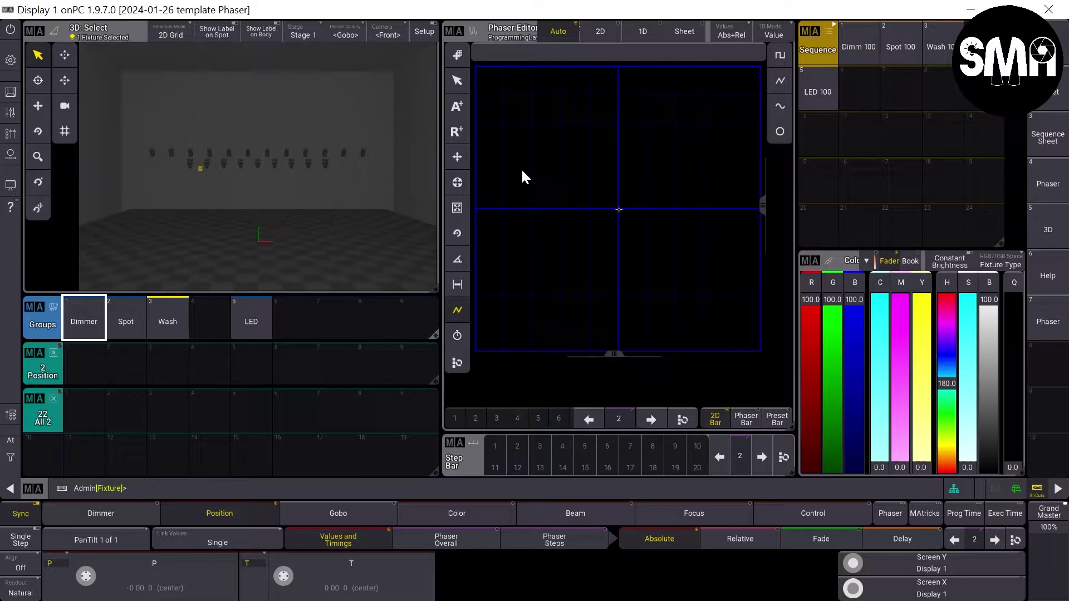
left_click(937, 48)
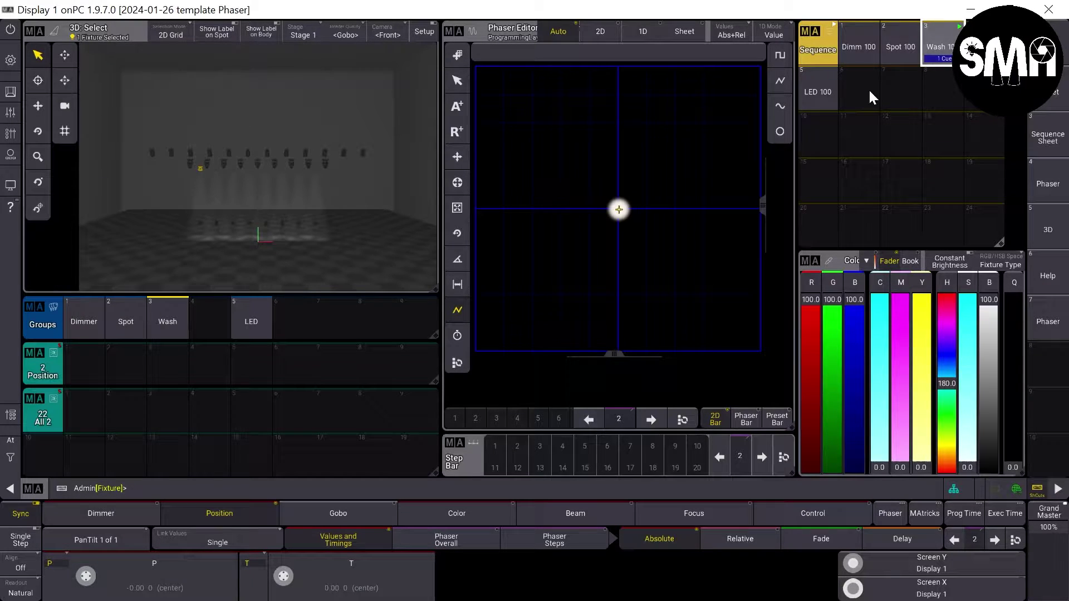
left_click(184, 326)
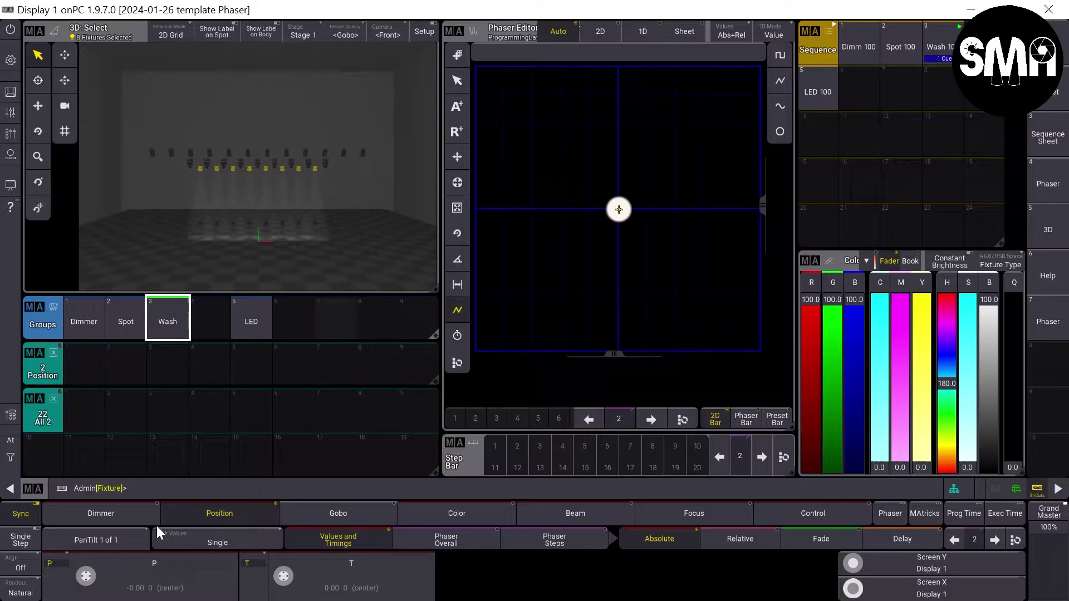
left_click(330, 583)
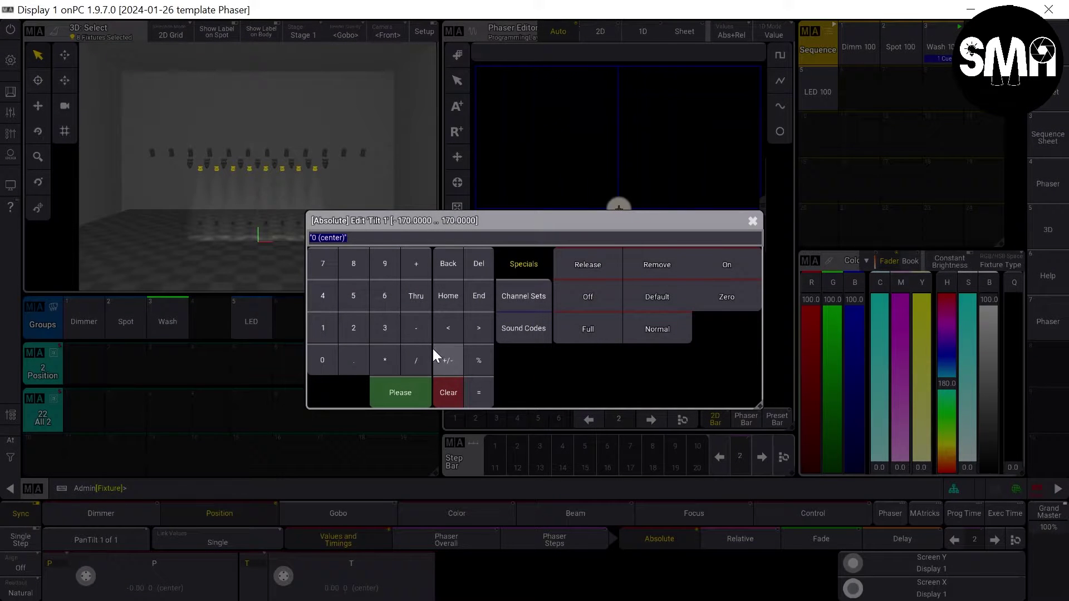
left_click(443, 357)
left_click(315, 299)
left_click(355, 310)
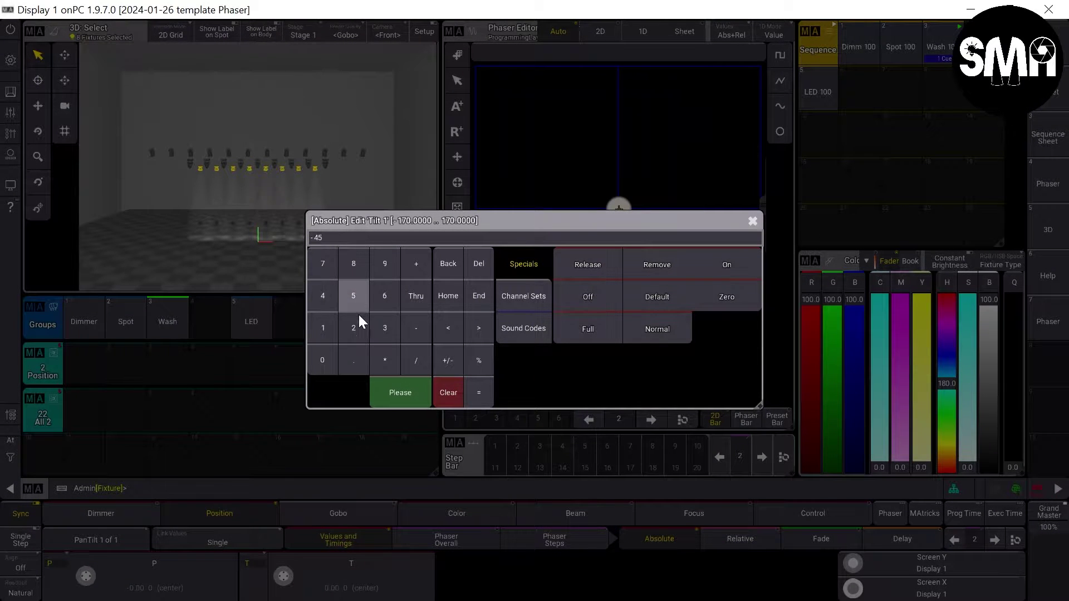
left_click(395, 394)
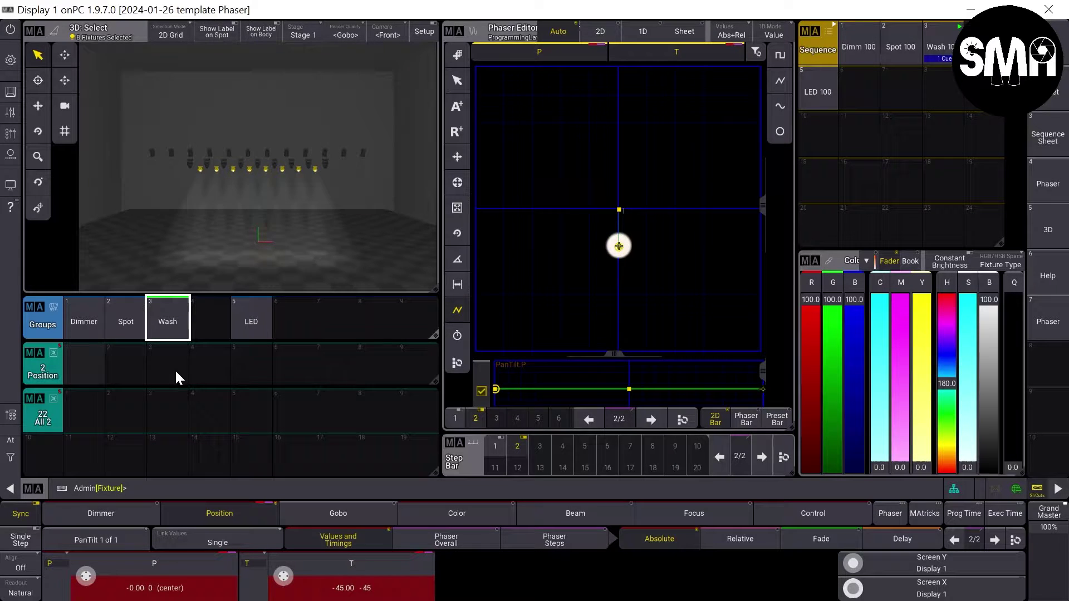
key("BackSpace")
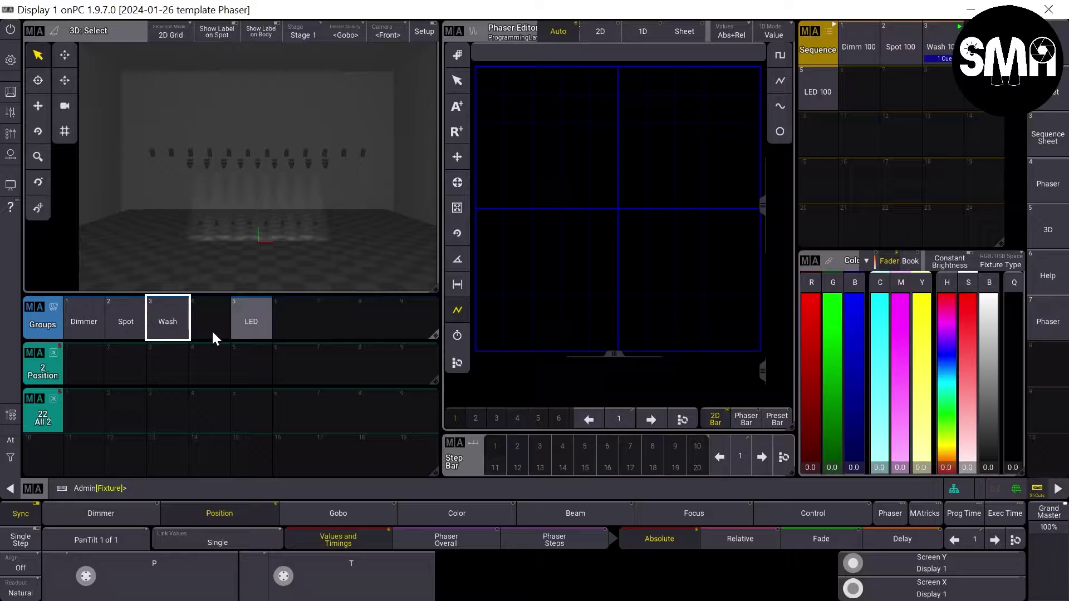
- Set the Wash group's absolute tilt to -45 and store it as position preset 1
left_click(173, 322)
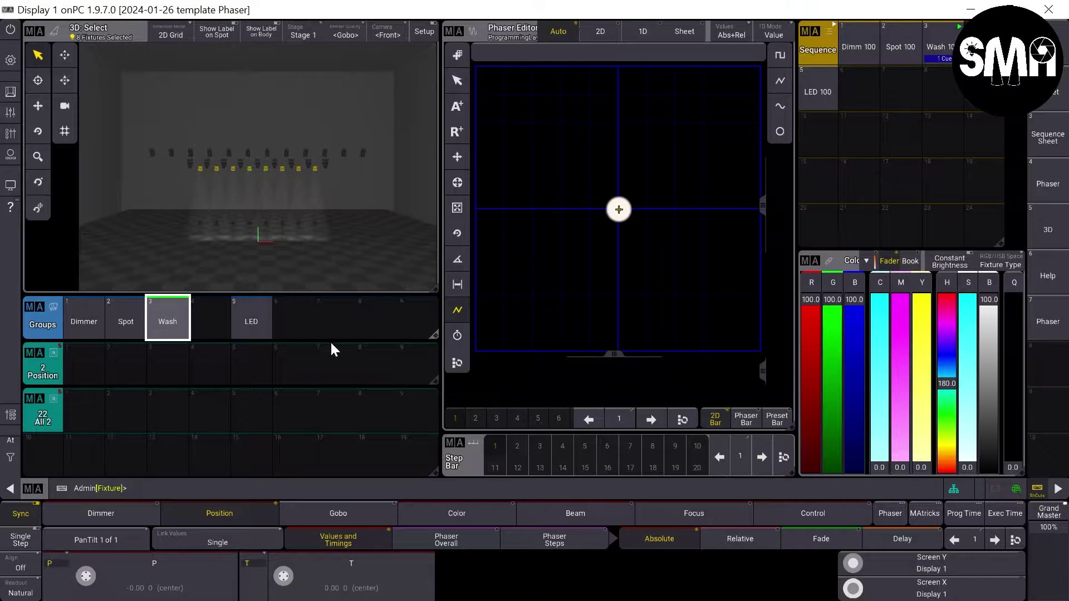
left_click(346, 582)
left_click(449, 359)
left_click(323, 296)
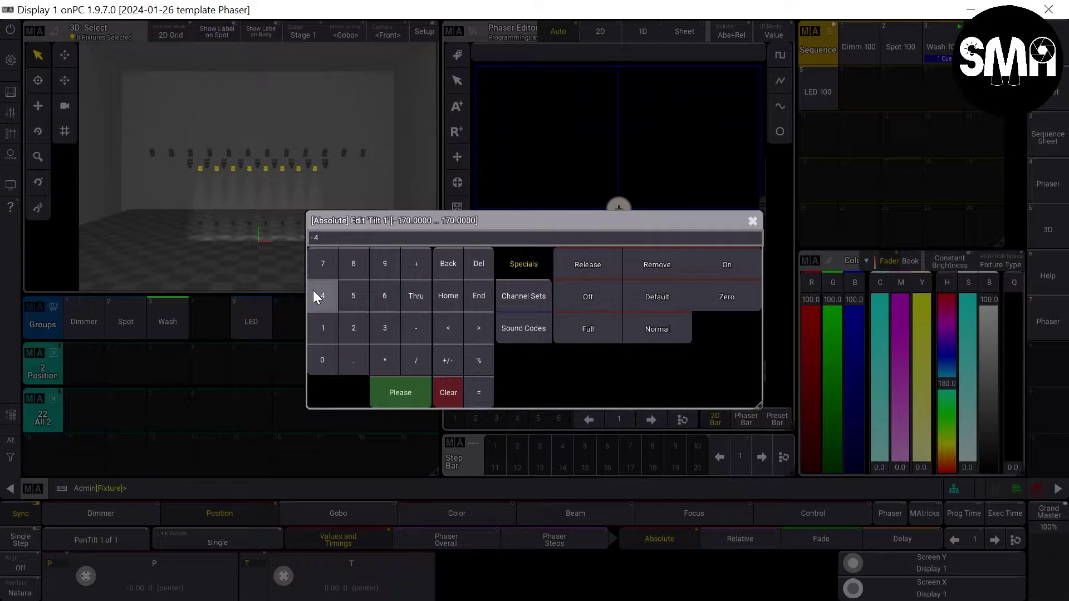
left_click(354, 296)
left_click(400, 392)
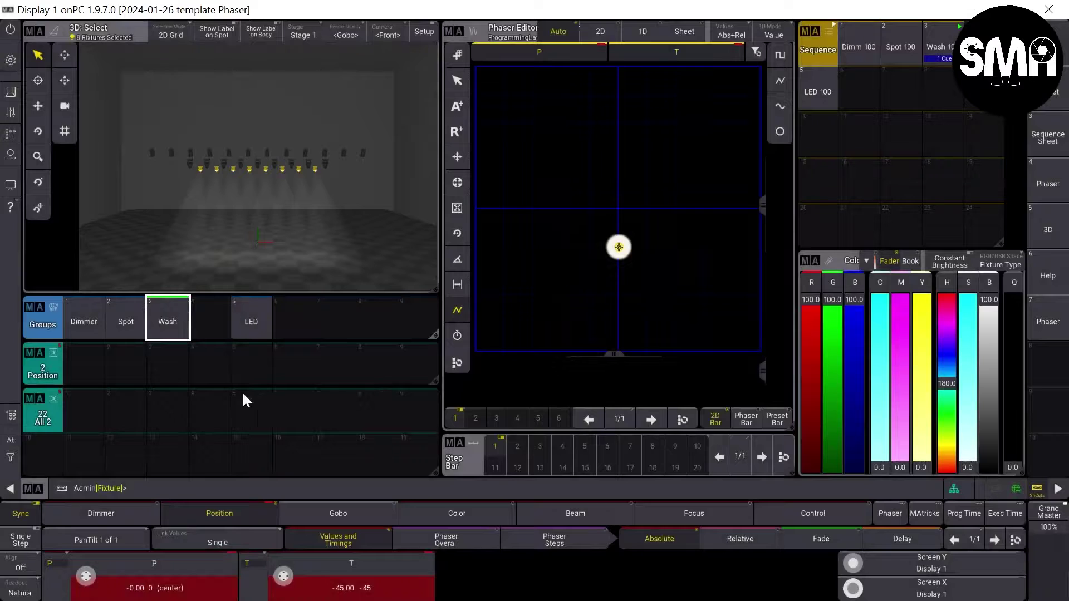
left_click(102, 367)
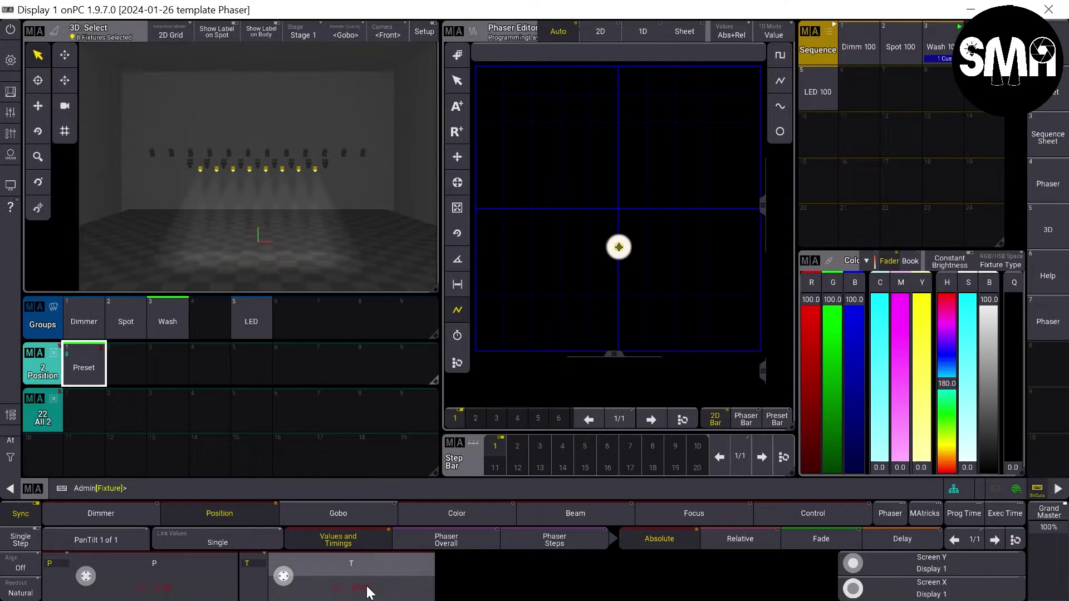
- Set the Wash group's absolute tilt to -90, store it as position preset 2 and clear the programmer
left_click(352, 579)
left_click(457, 359)
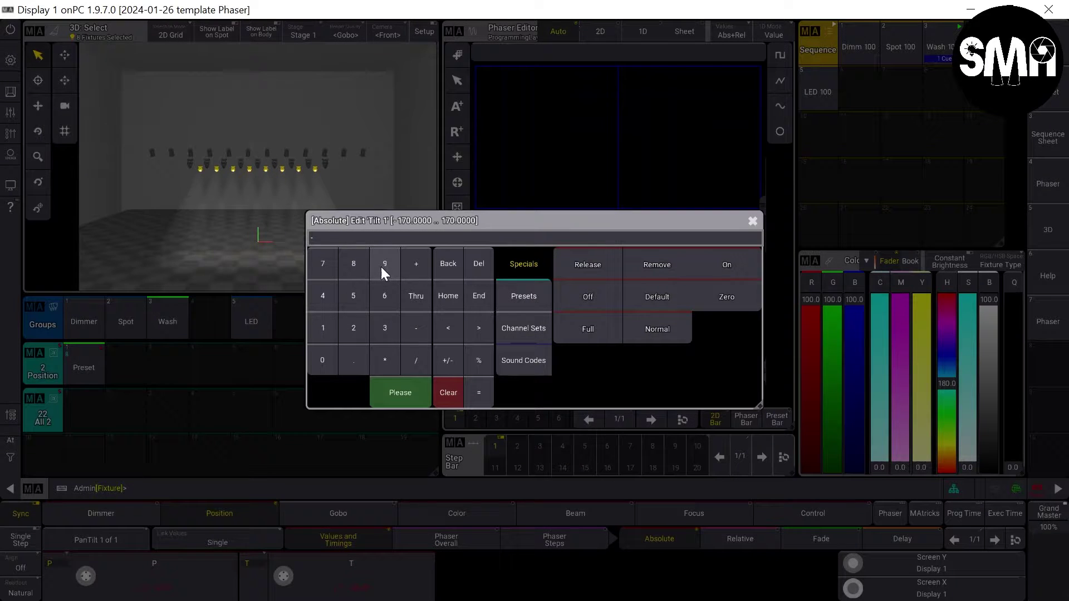
left_click(382, 267)
left_click(316, 354)
left_click(372, 391)
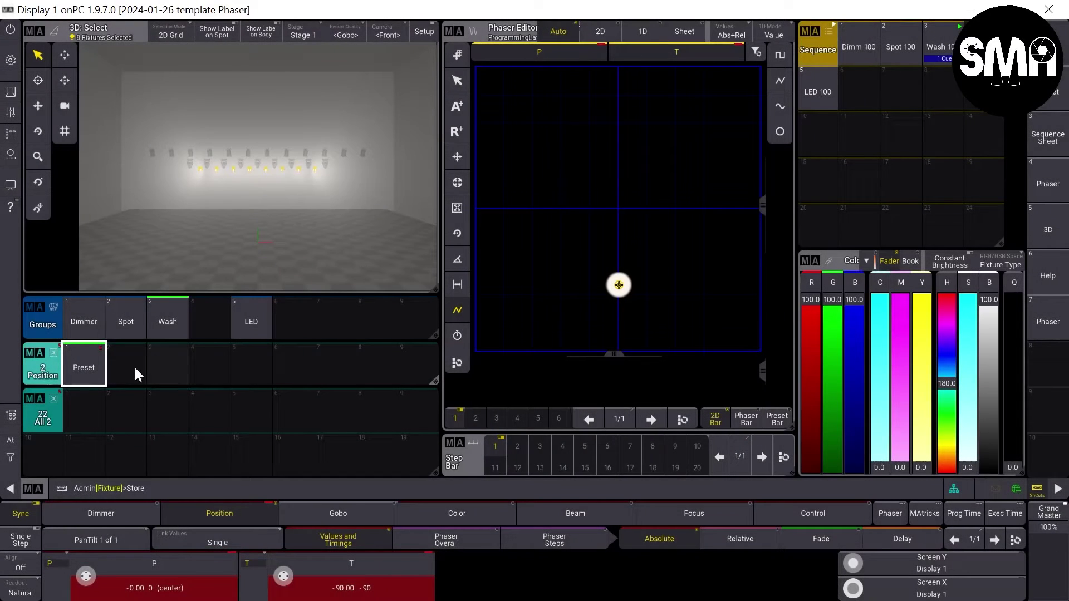
left_click(126, 365)
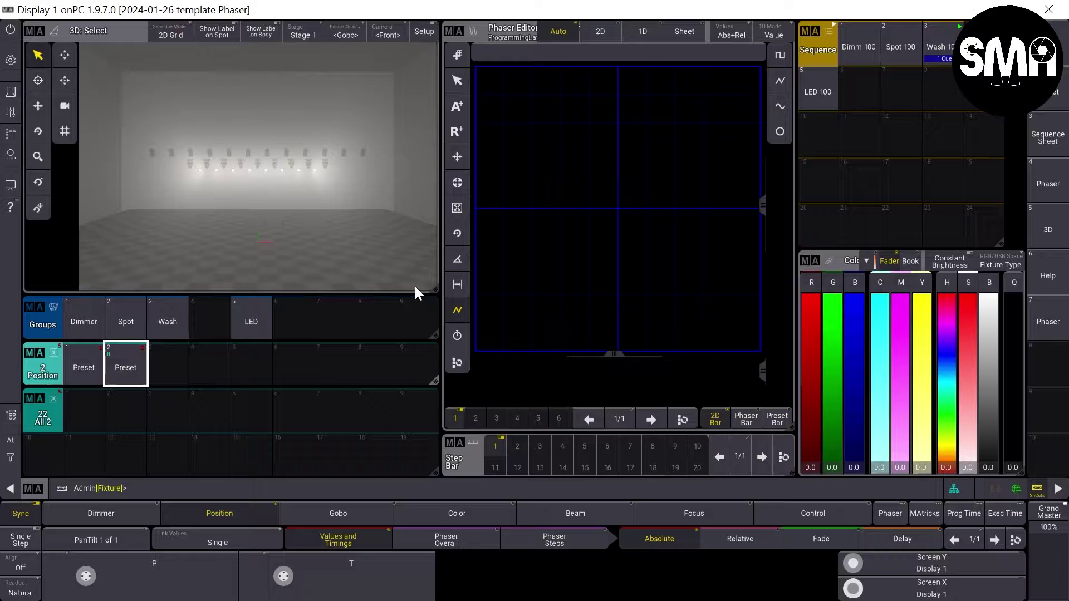
key("Delete")
- Set the Spot group's absolute tilt to -45 and merge it into position preset 1
left_click(133, 317)
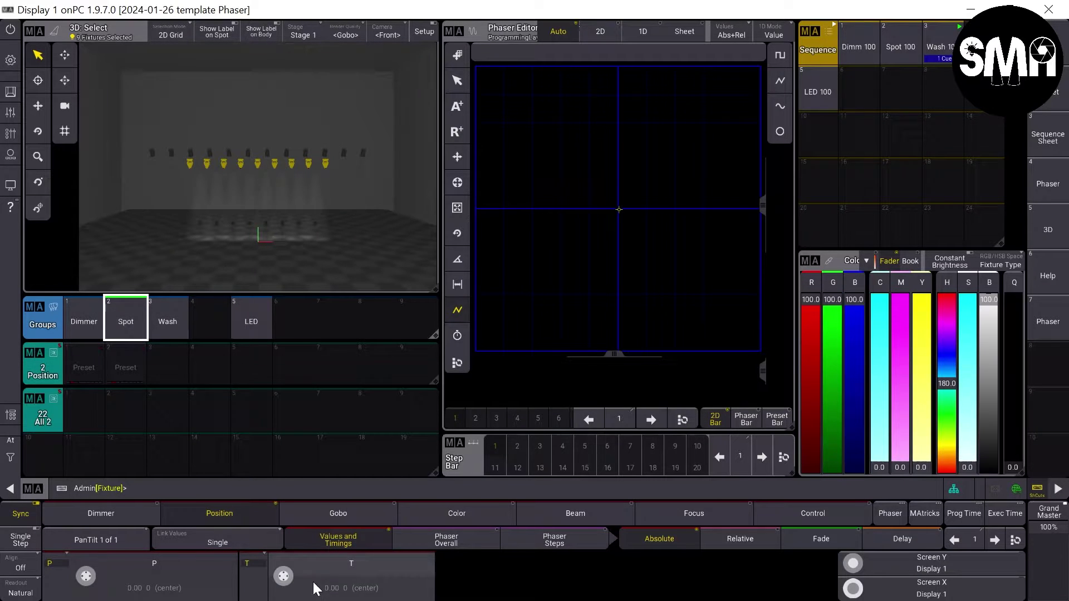
left_click(352, 582)
left_click(451, 361)
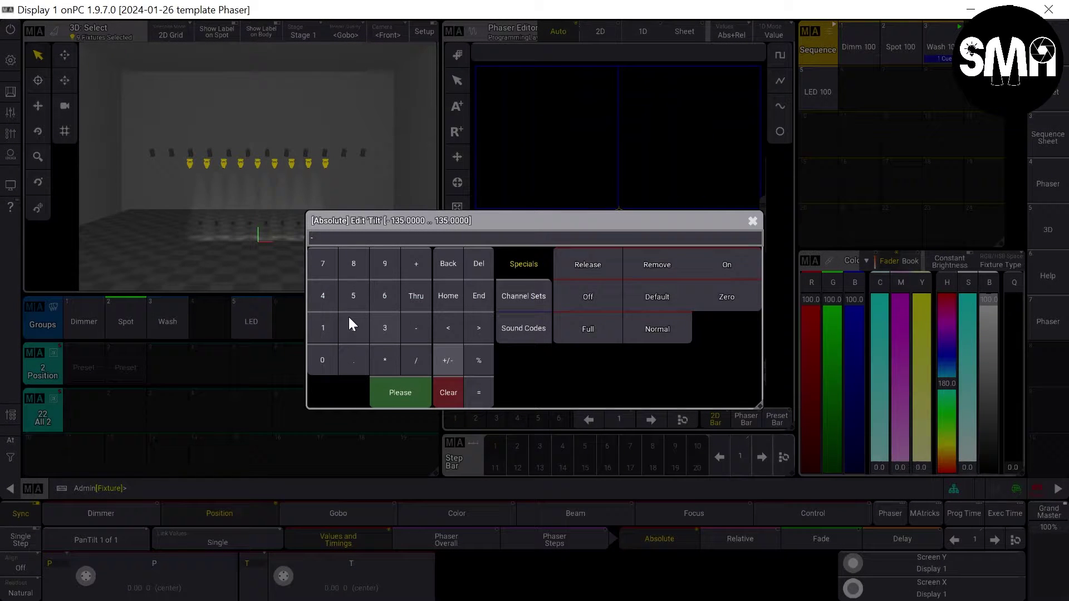
left_click(322, 297)
left_click(353, 296)
left_click(392, 397)
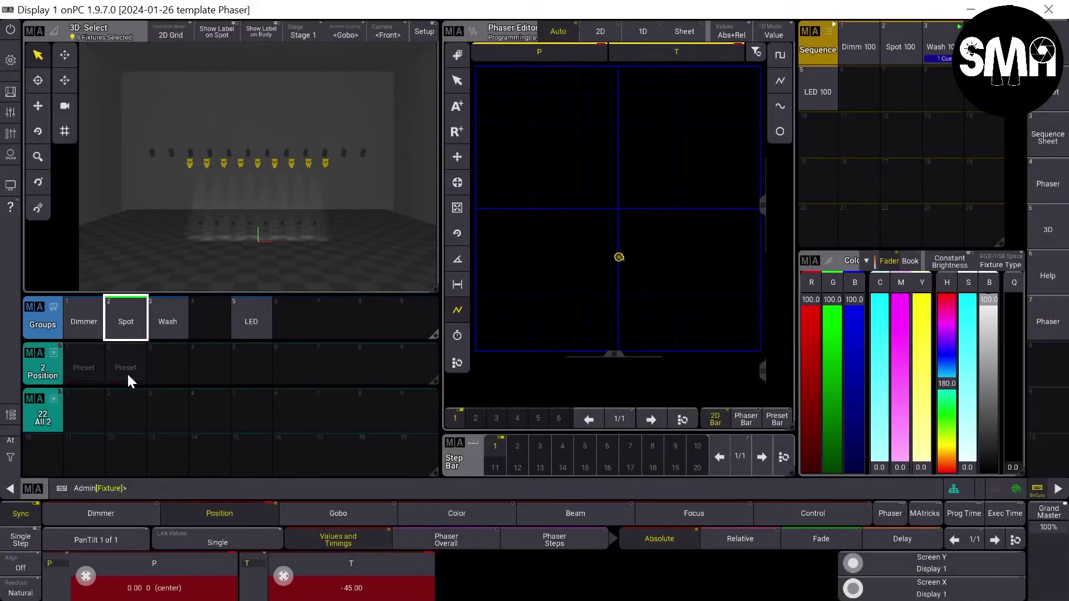
key("s")
left_click(88, 357)
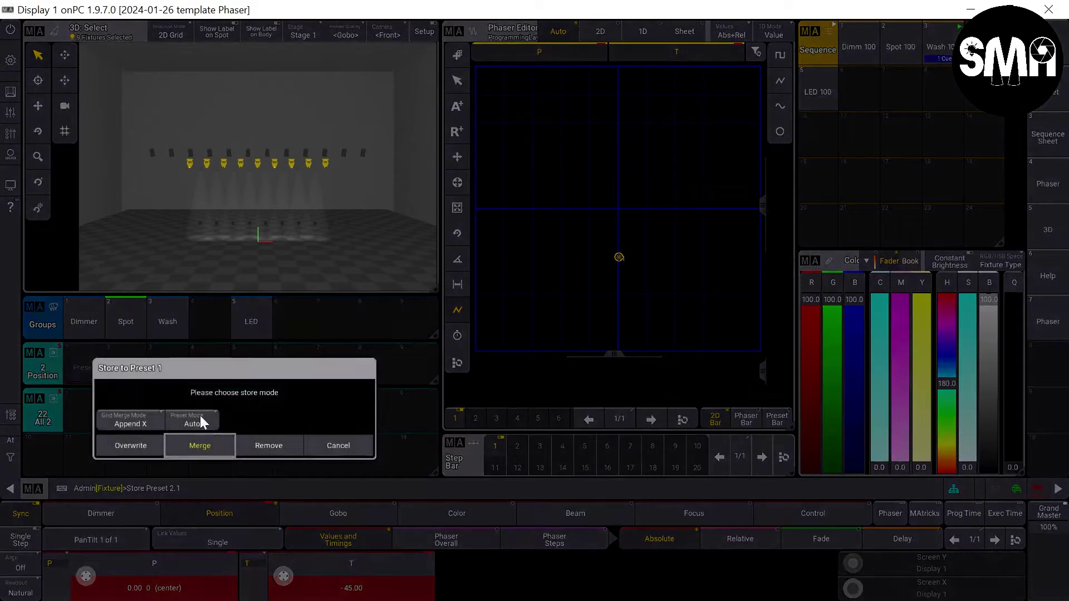
left_click(208, 447)
- Set the Spot group's absolute tilt to -90, merge it into position preset 2 and clear the programmer
left_click(338, 582)
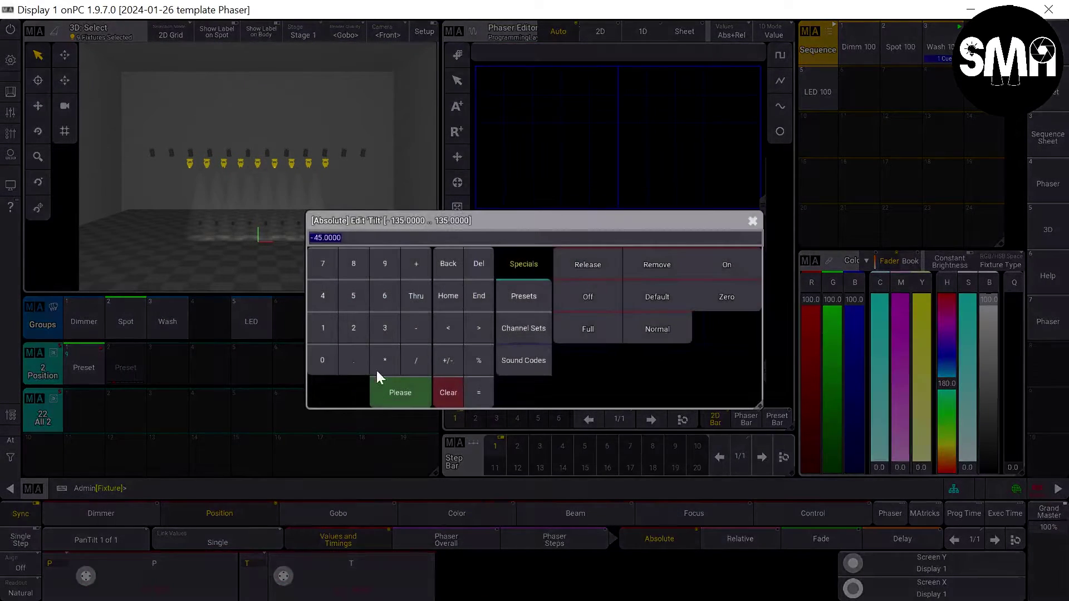
left_click(440, 361)
left_click(385, 265)
left_click(322, 359)
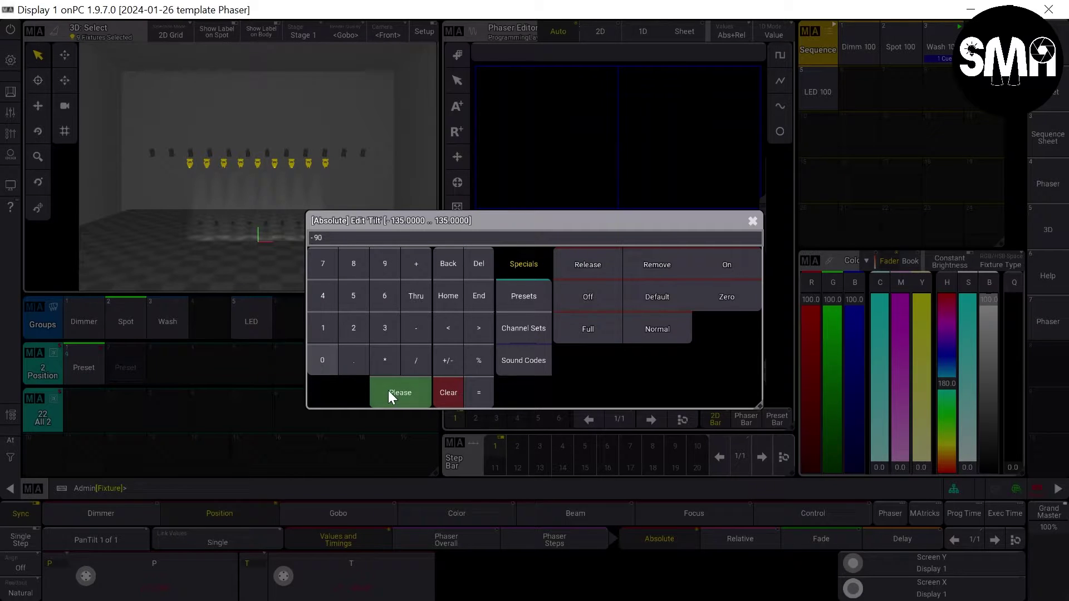
left_click(390, 391)
key("s")
left_click(140, 361)
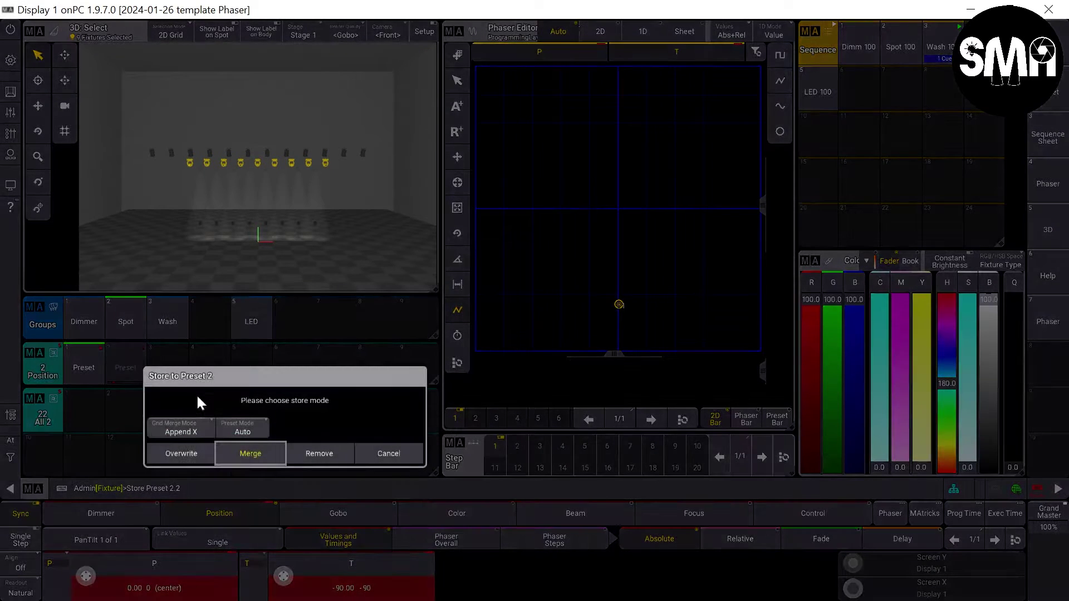
left_click(265, 453)
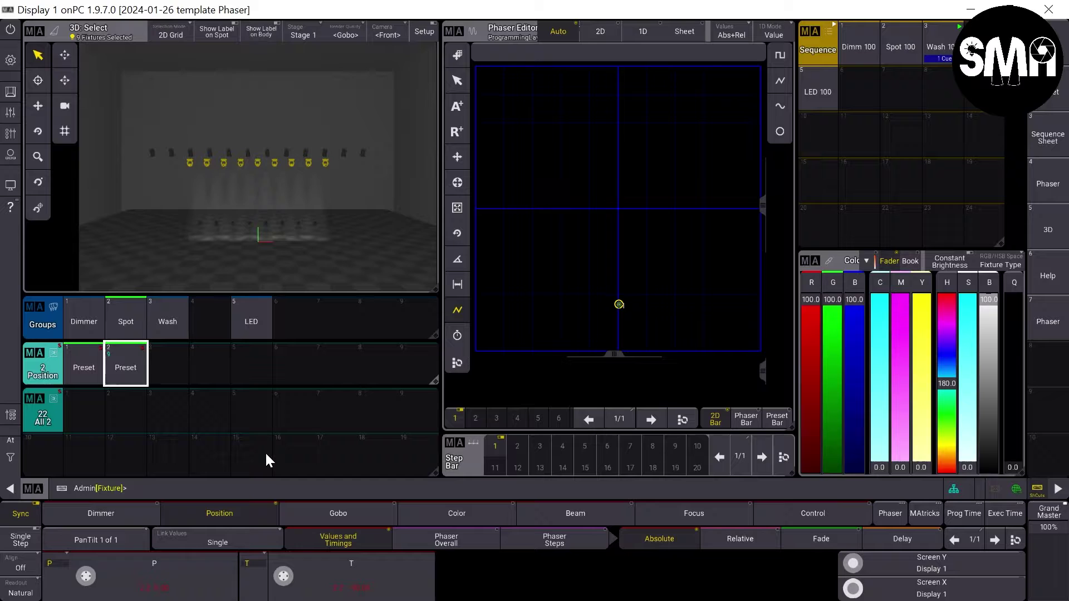
key("Delete")
- Label position preset 1 as -45 and position preset 2 as -90
left_click_drag(93, 358, 77, 330)
type("-45")
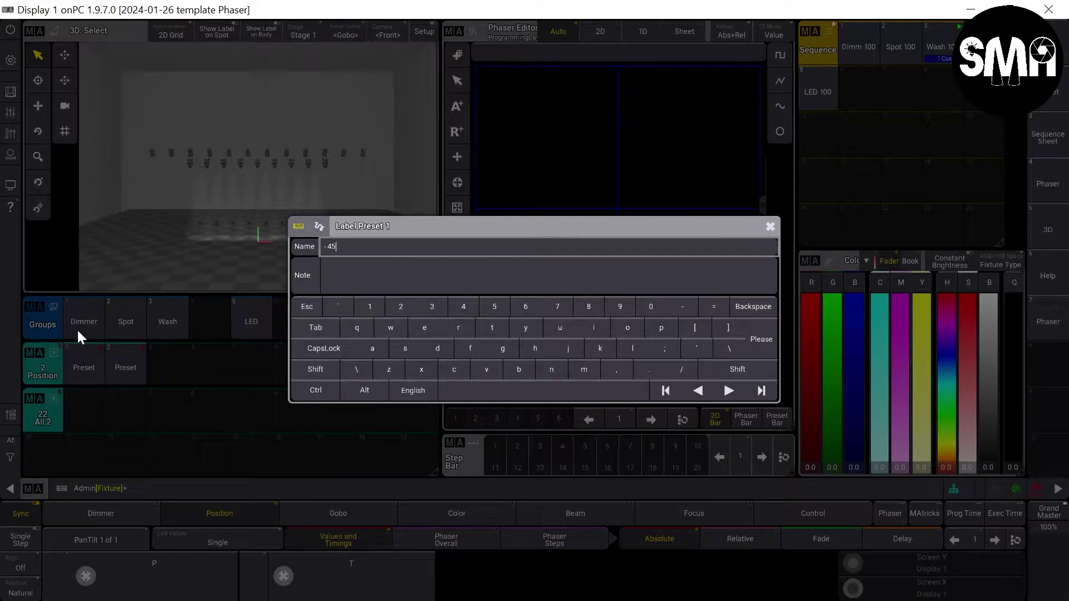
key("Return")
left_click_drag(132, 354, 120, 326)
type("-90")
key("Return")
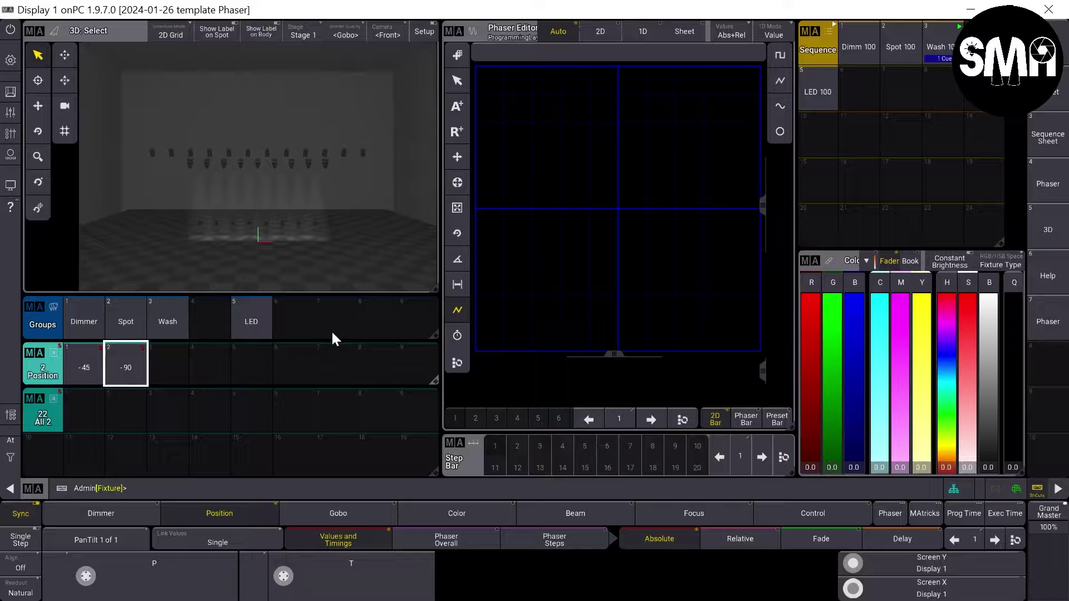
- Switch on the Spot 100 sequence and store the Spot group at position preset -45 as sequence 7
left_click(912, 53)
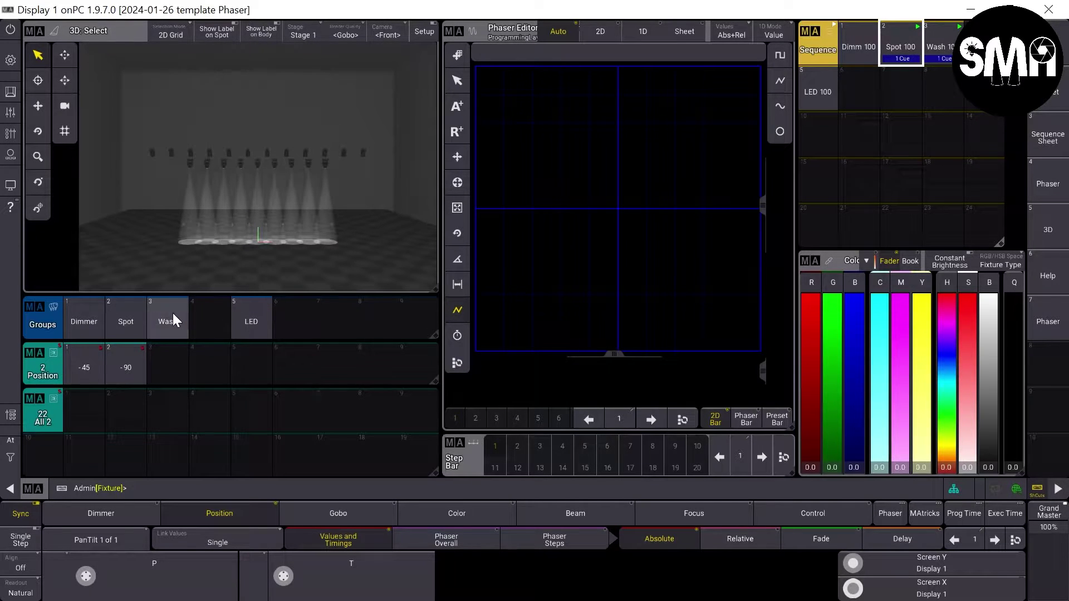
left_click(132, 317)
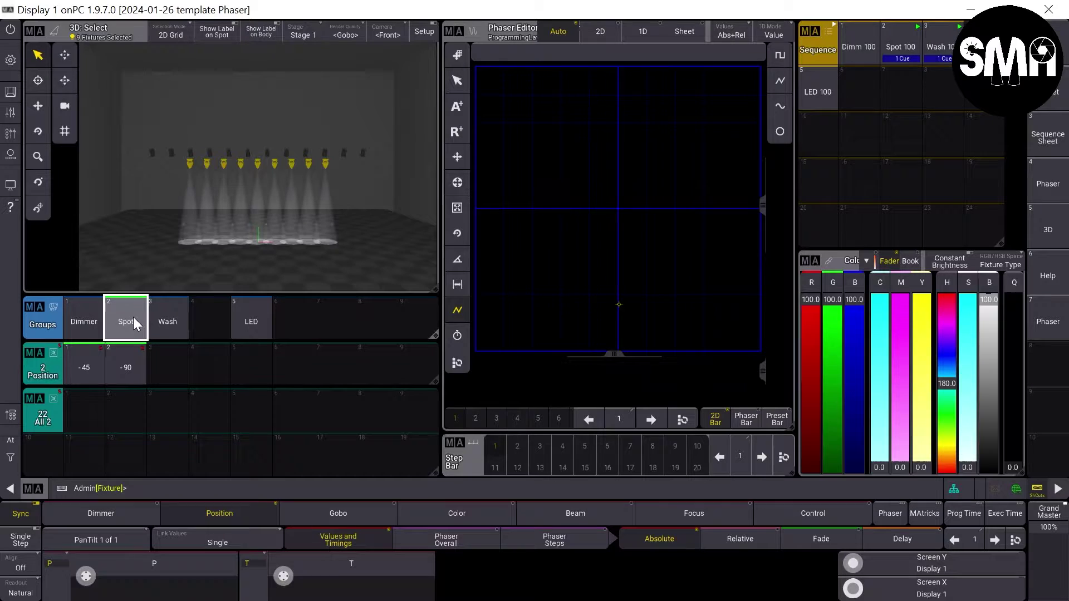
left_click(77, 359)
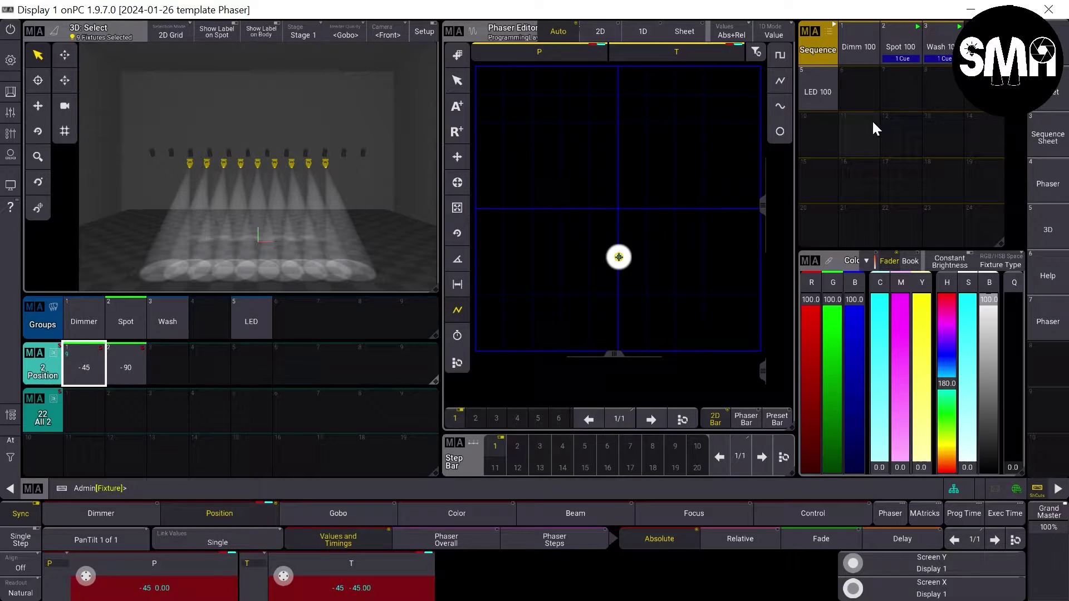
left_click(902, 95)
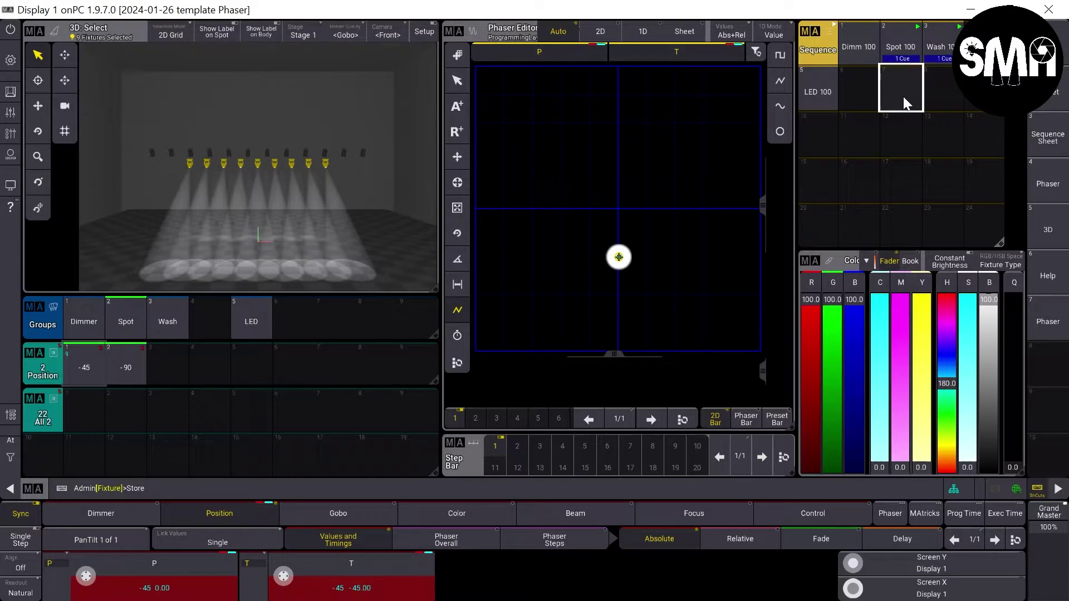
- Apply position preset -90 to the Spot group and store it in sequence 7 as a second cue
left_click(143, 359)
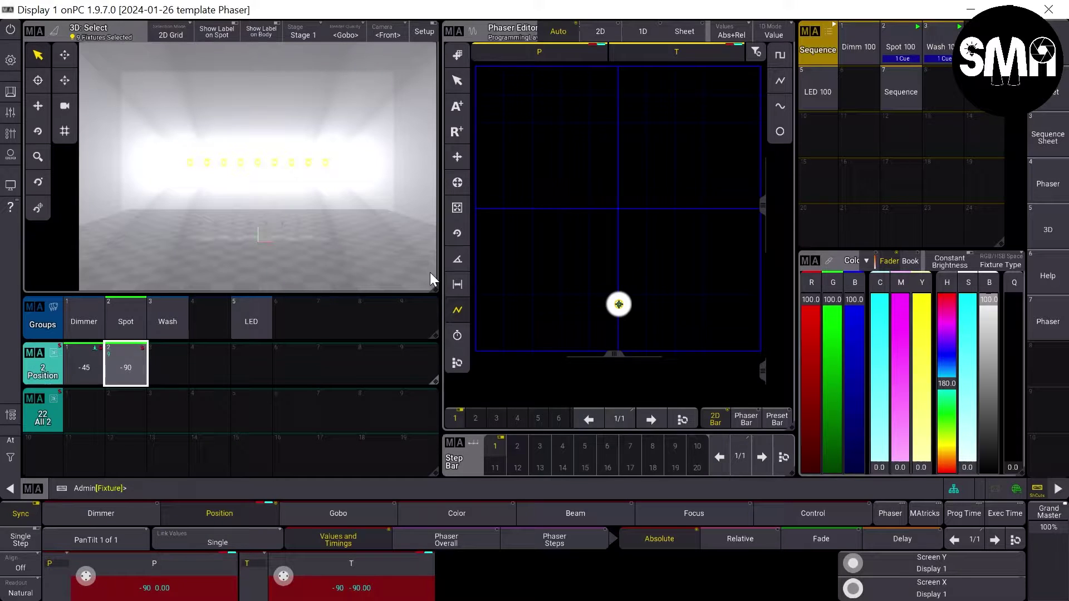
key("s")
left_click(916, 92)
left_click(992, 152)
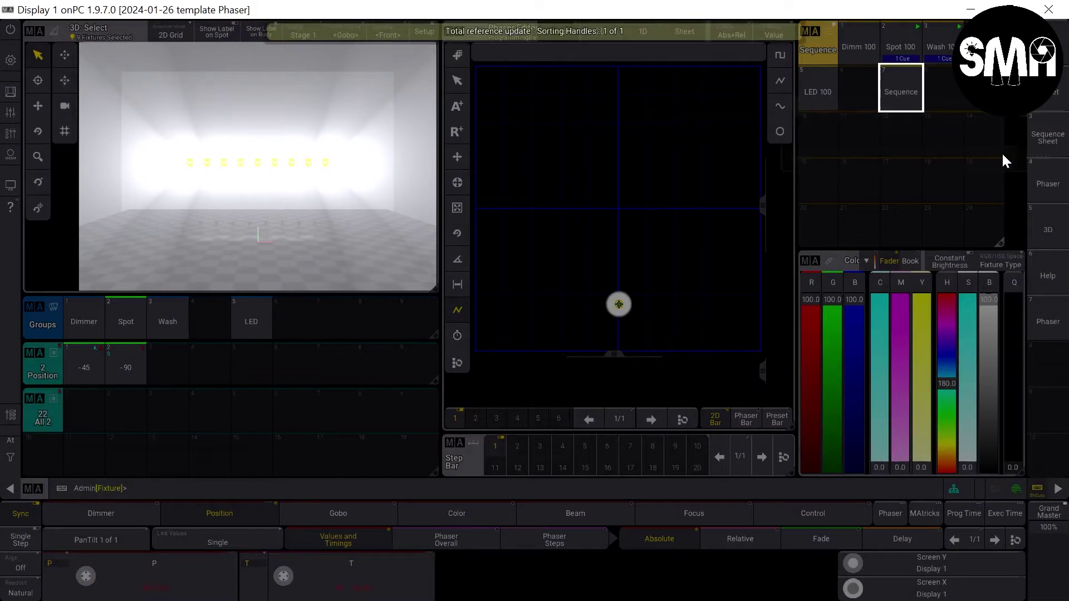
- Label sequence 7 as Spot Pos and clear the programmer
right_click(896, 113)
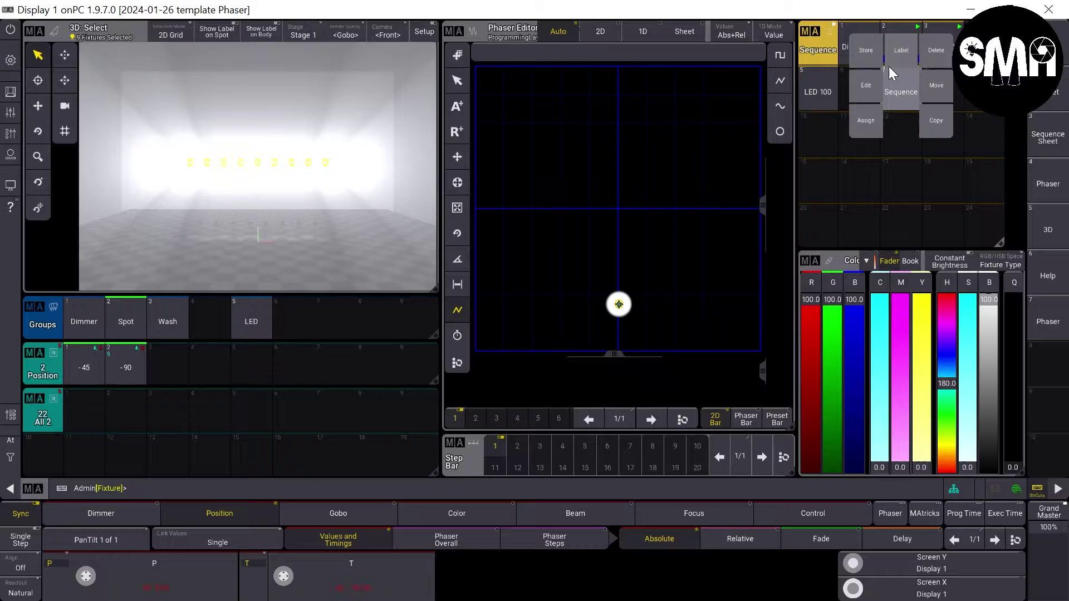
left_click(899, 57)
type("Spo")
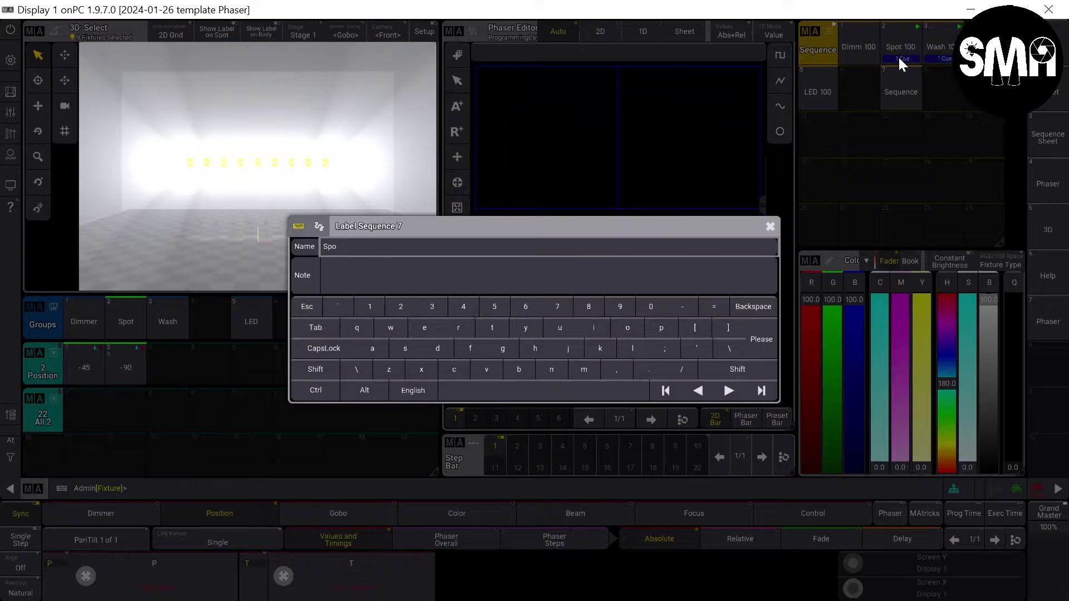
type("t Pos")
key("Return")
key("Delete")
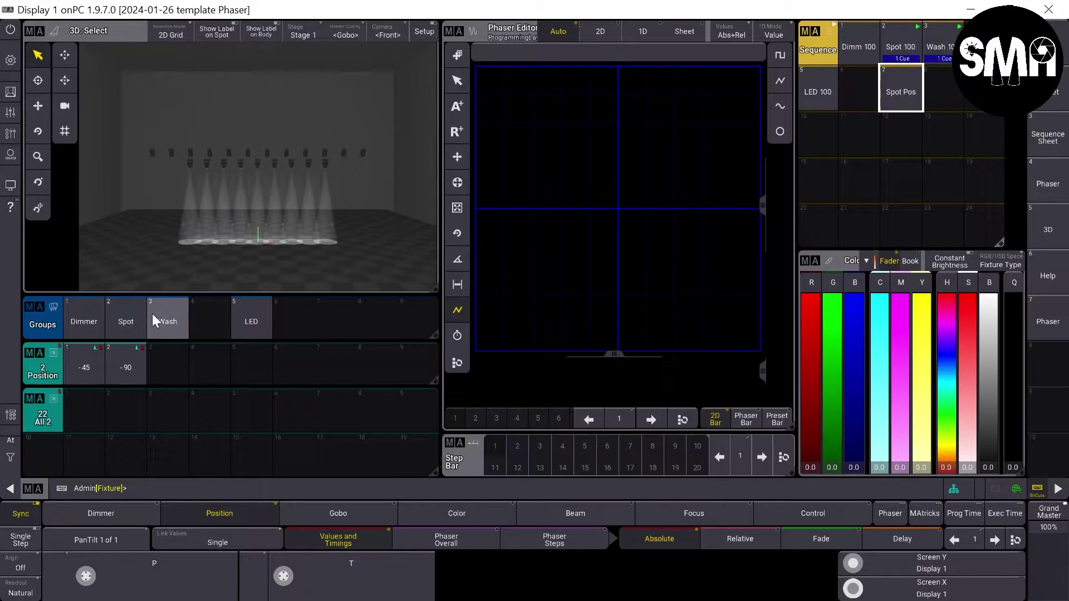
- Apply position preset -45 to the Wash group and store it as sequence 8
left_click(169, 315)
left_click(98, 364)
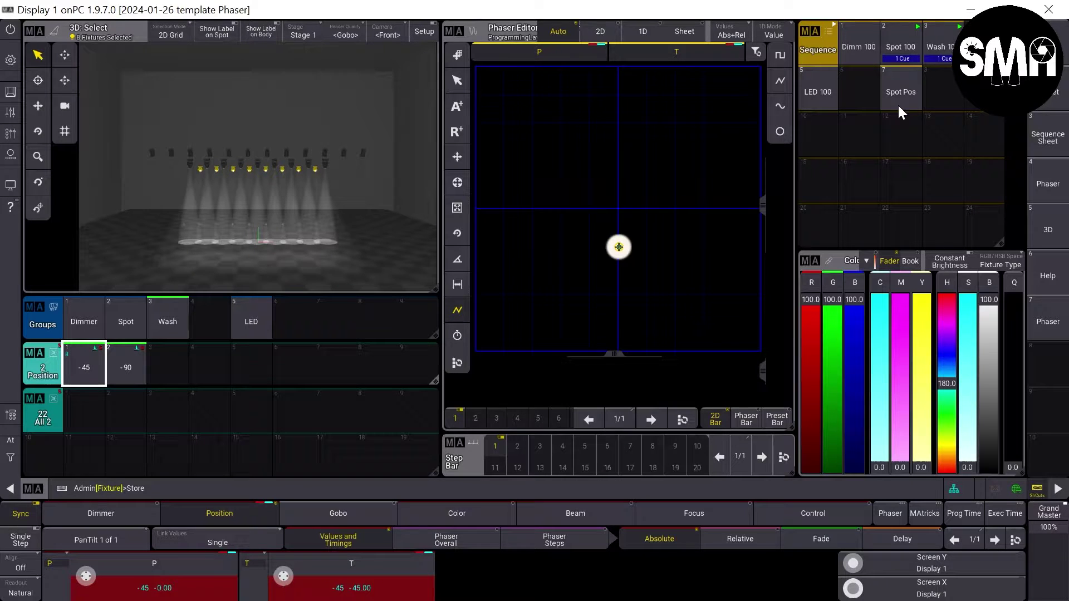
left_click(945, 89)
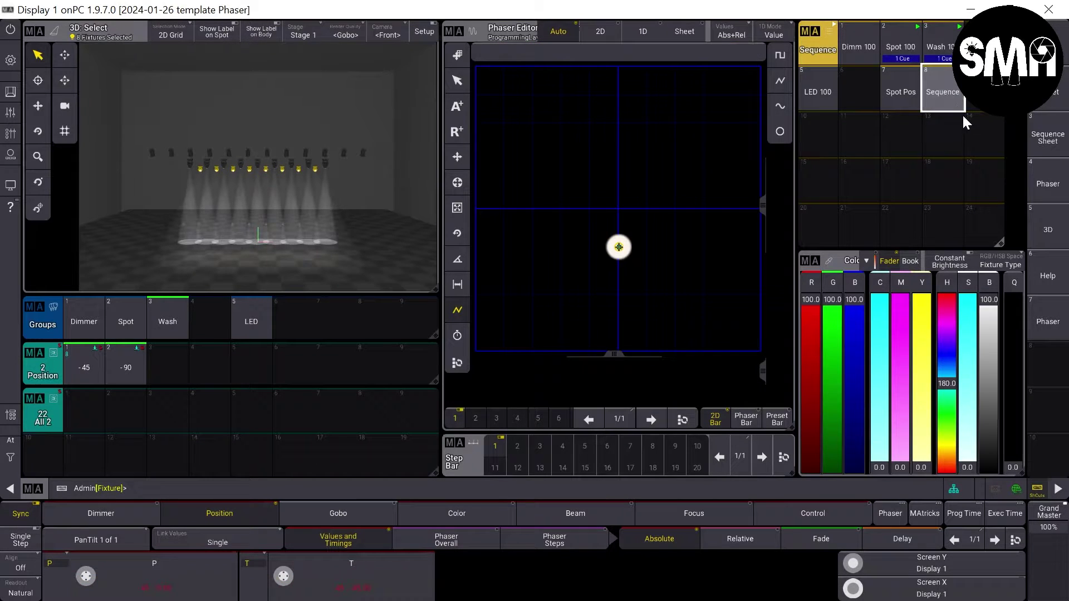
- Apply position preset -90 to the Wash group and store it in sequence 8 as a second cue
left_click(138, 370)
left_click(953, 87)
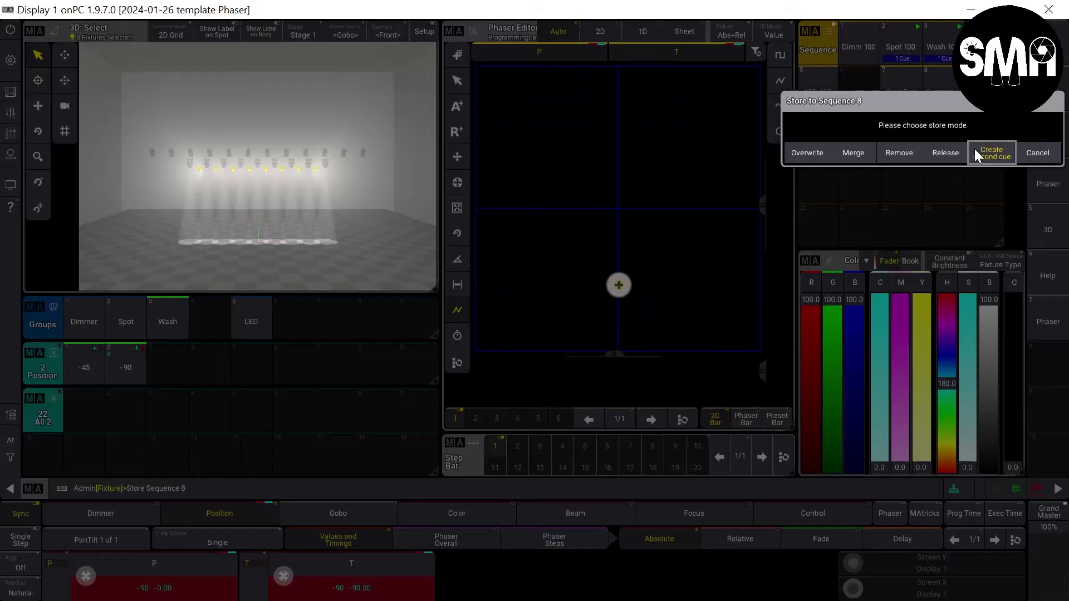
left_click(975, 154)
- Label sequence 8 as Wash Pos and clear the programmer
left_click_drag(926, 98, 946, 39)
type("Wash ")
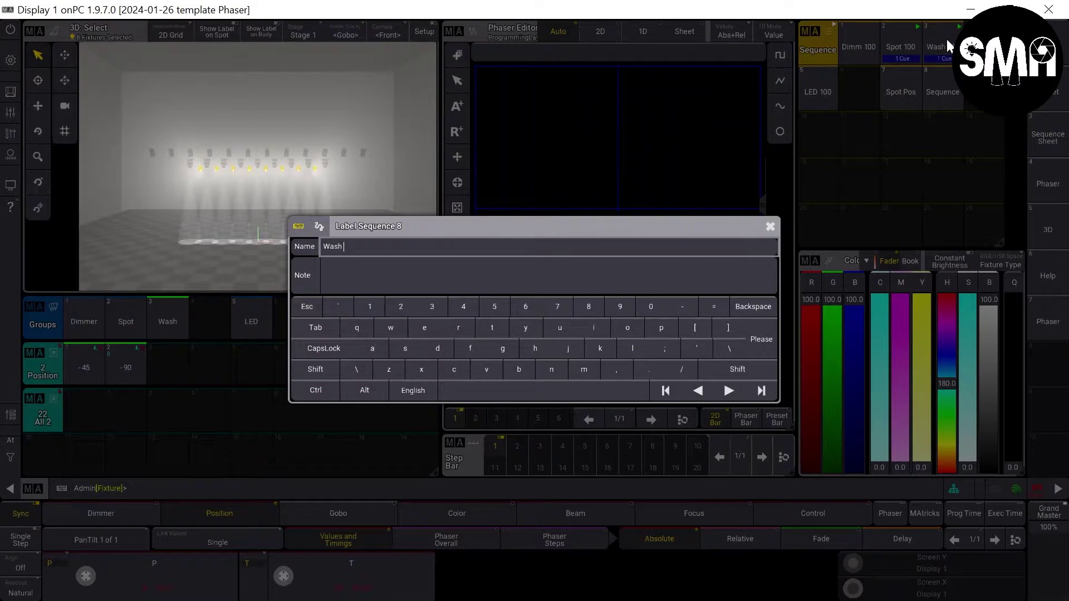
type("Pos")
key("Return")
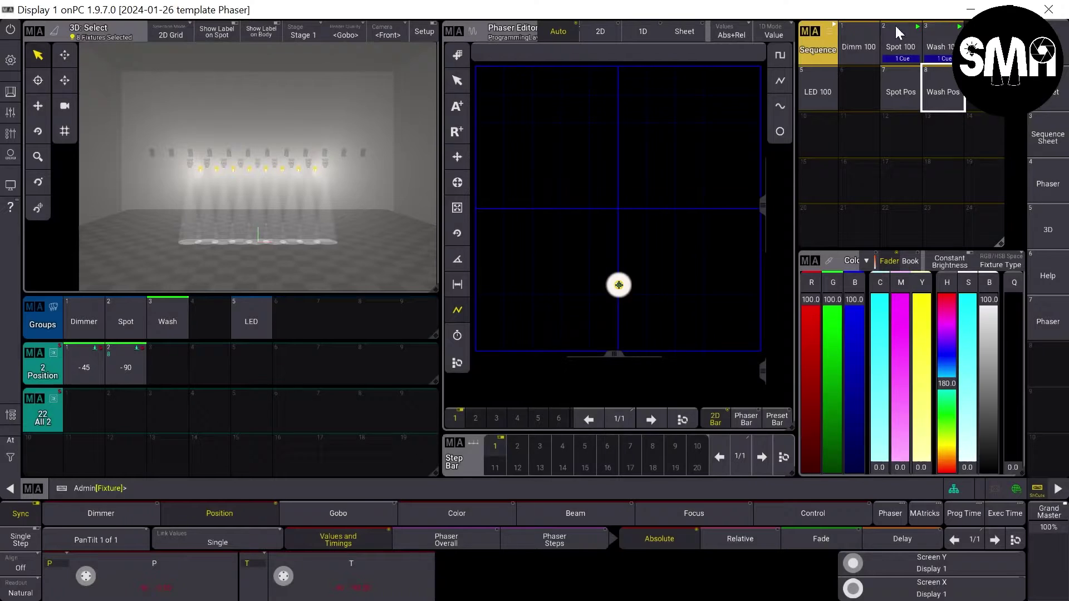
key("Delete")
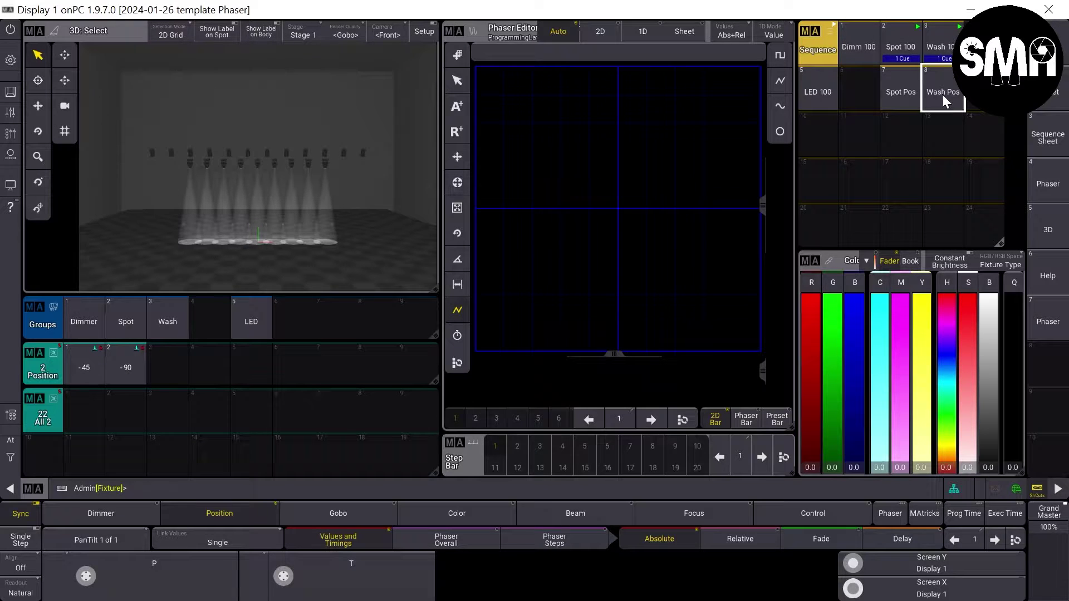
- Test the Spot Pos and Wash Pos sequences by running through their cues, and switch both off again
left_click(897, 92)
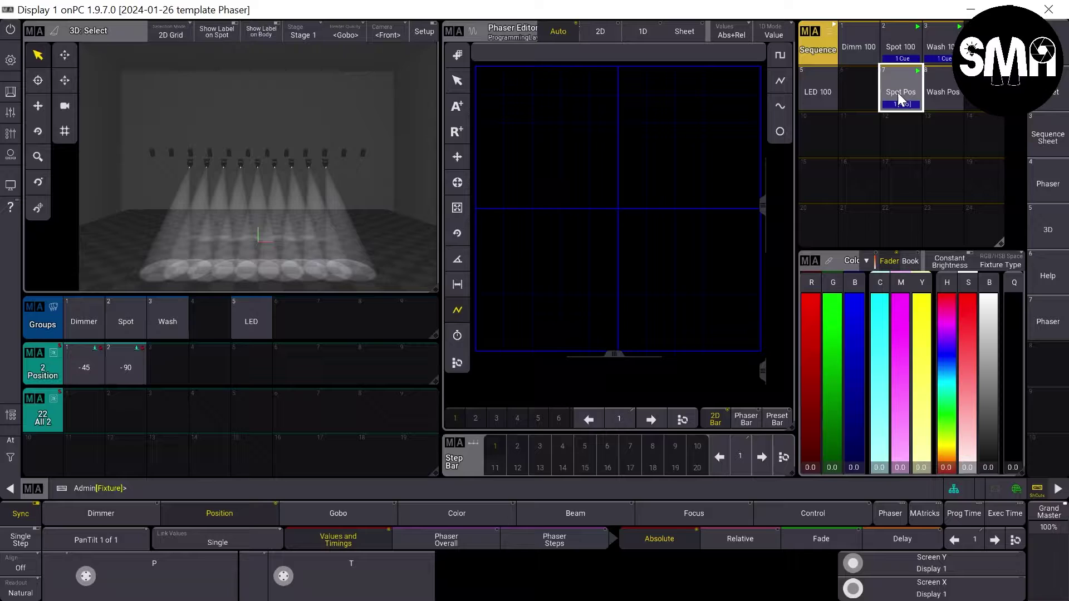
left_click(941, 101)
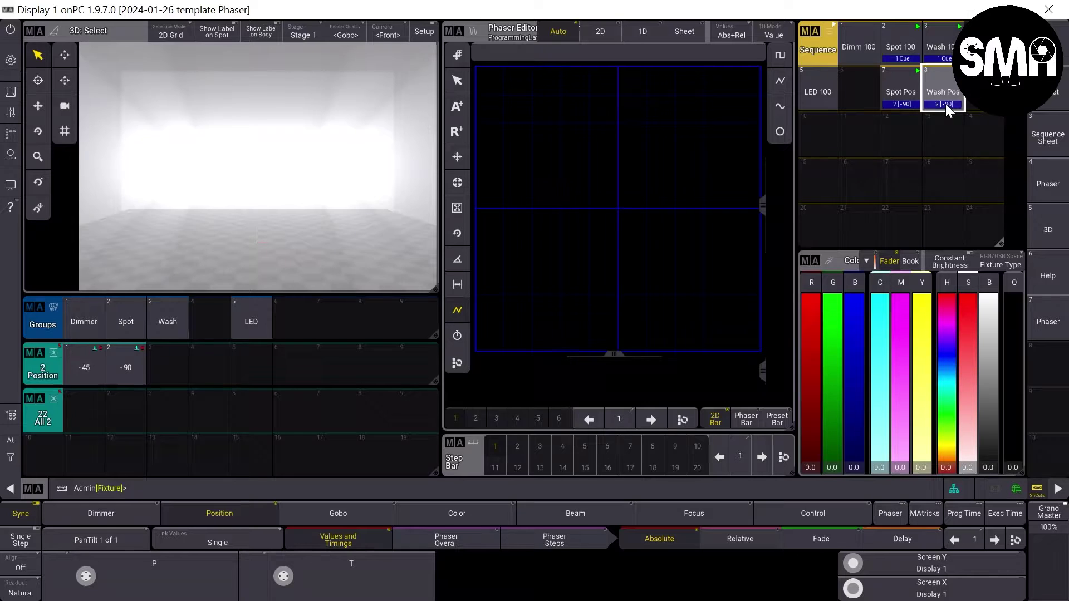
left_click(946, 104)
left_click(899, 98)
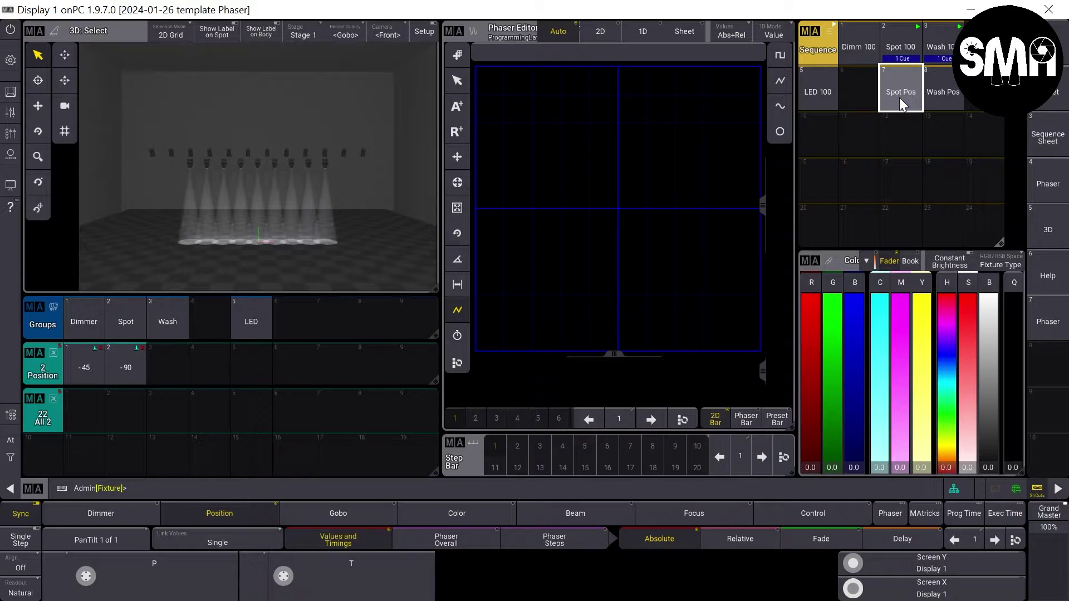
- Check which action the sequence pool triggers in its settings, leaving it at Go+
left_click(811, 31)
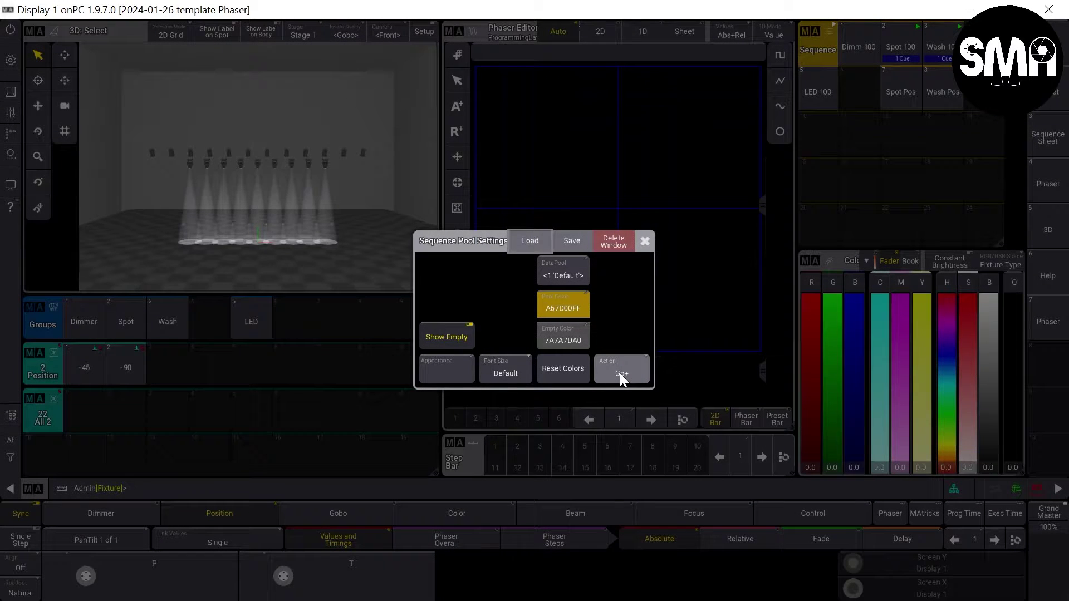
left_click(620, 374)
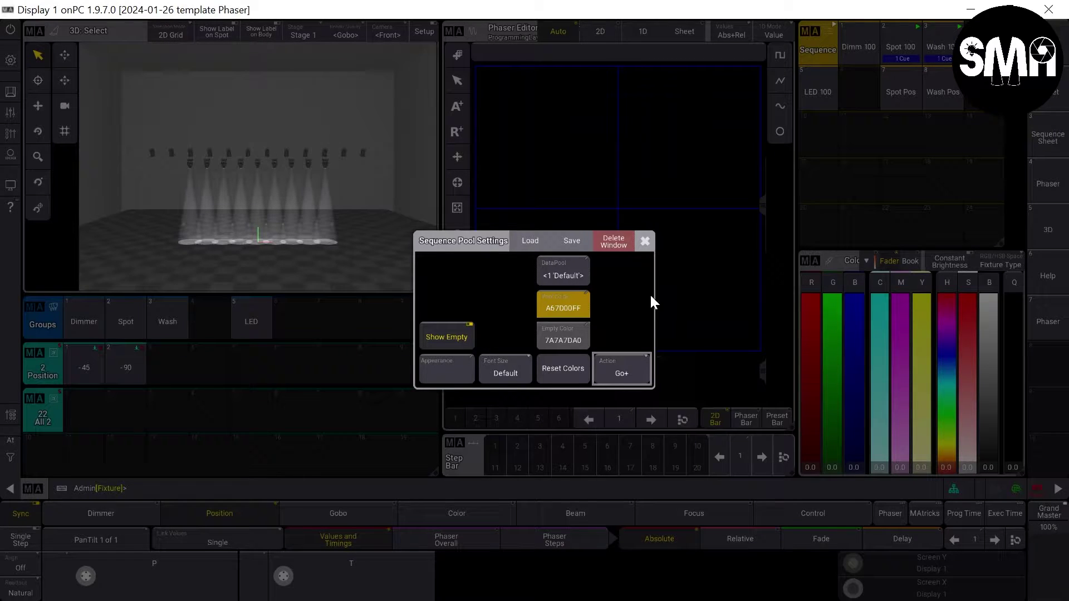
left_click(644, 240)
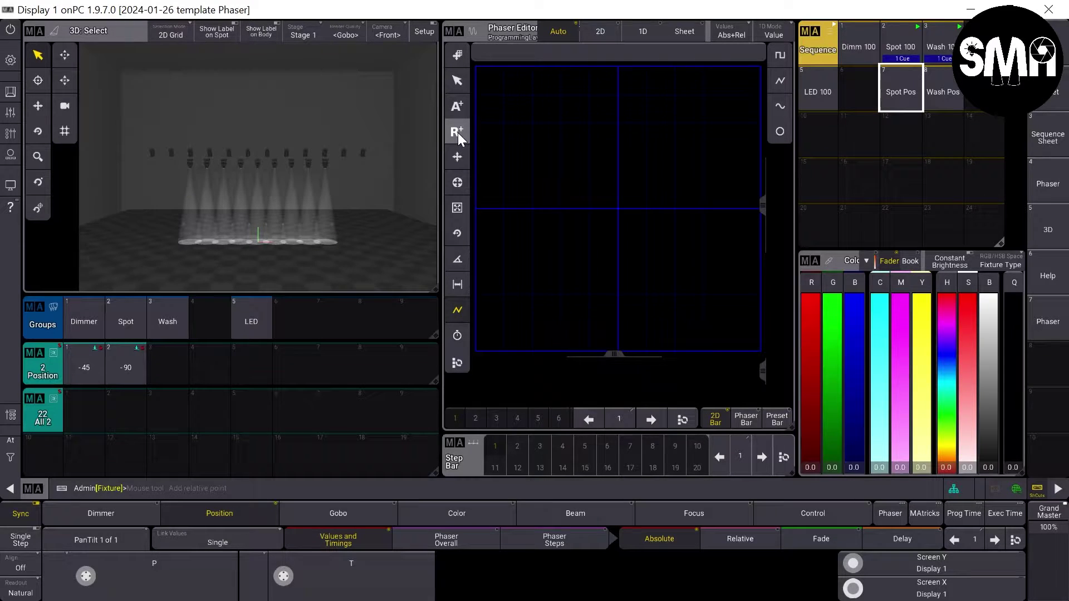
left_click(455, 108)
left_click(457, 116)
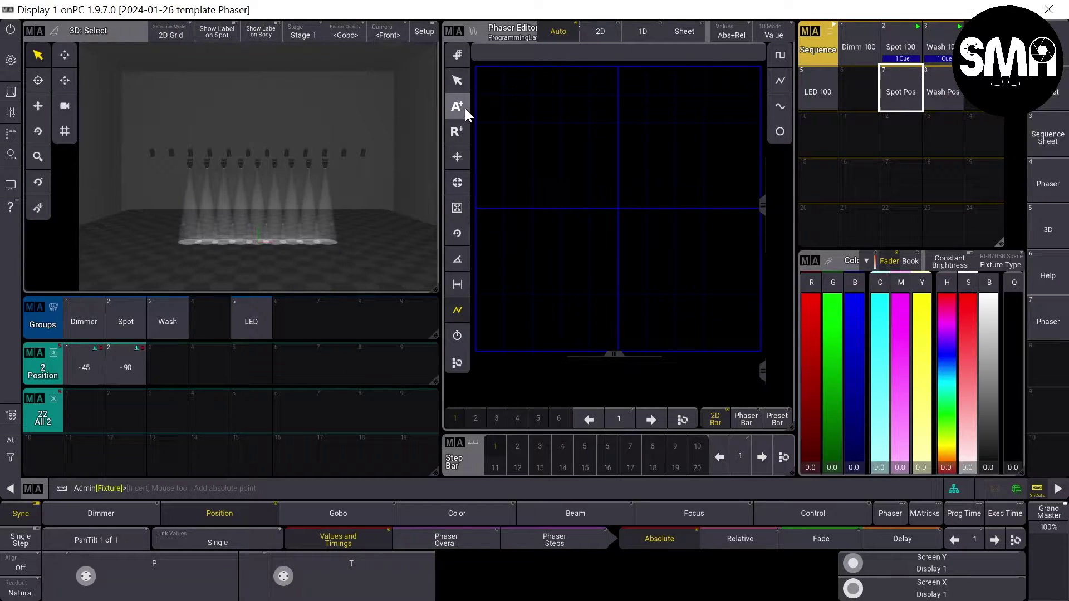
left_click(454, 135)
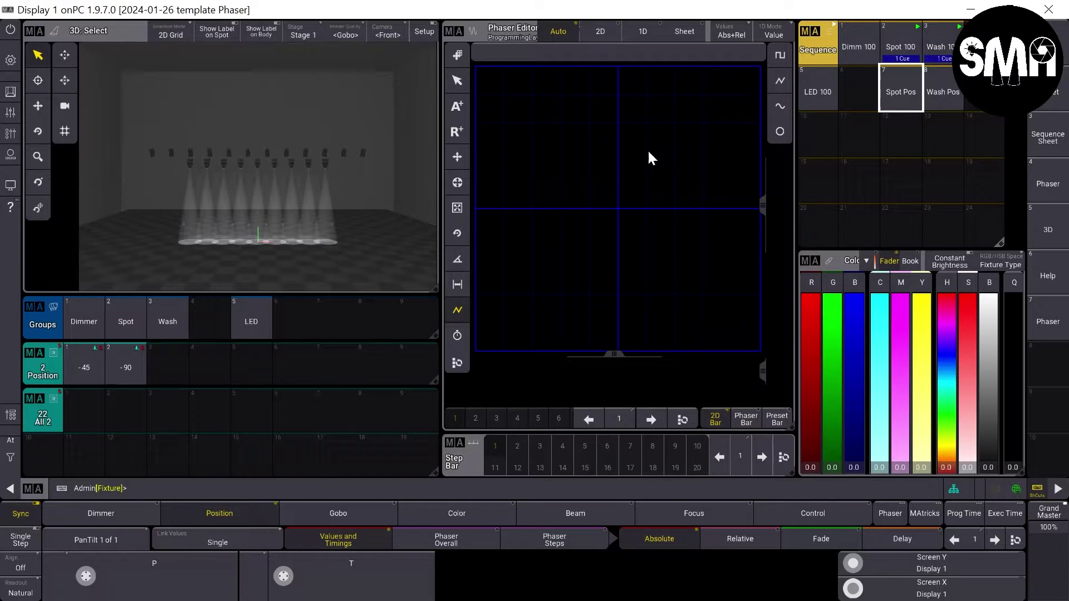
- Switch off the Spot 100 sequence and select only Wash fixture 101
key("o")
left_click(914, 37)
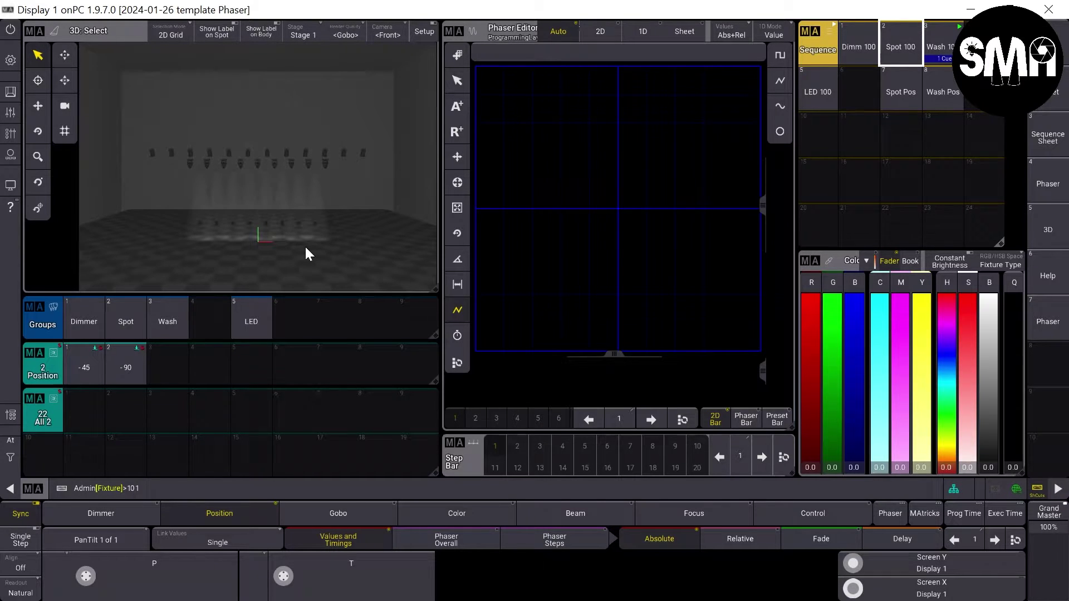
key("ctrl+Right")
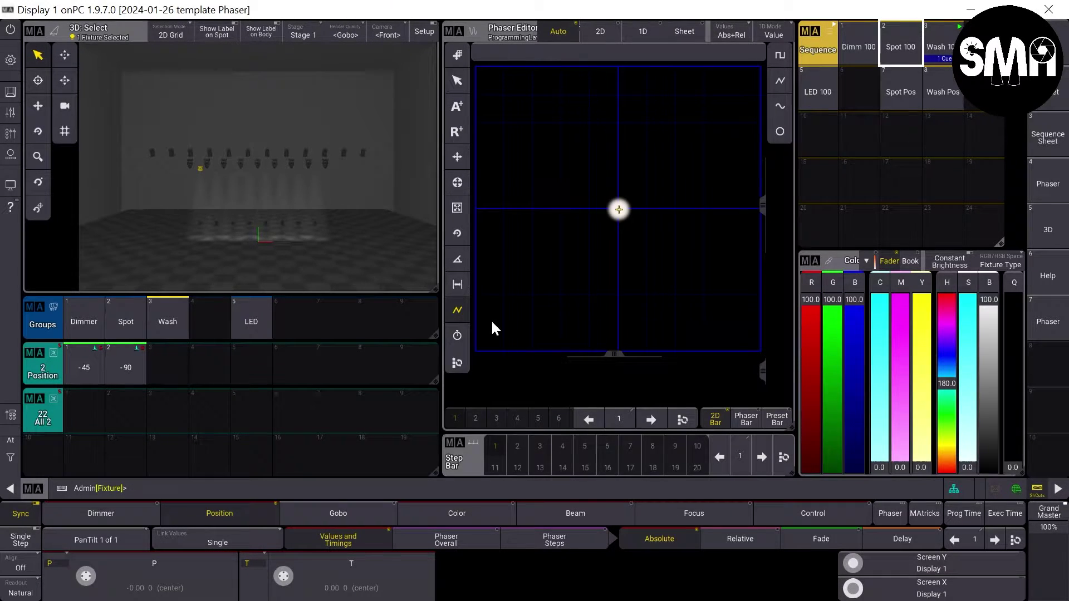
- Add a relative phaser point above centre in step 1 and another below centre, at about -38 tilt, in step 2
left_click(448, 132)
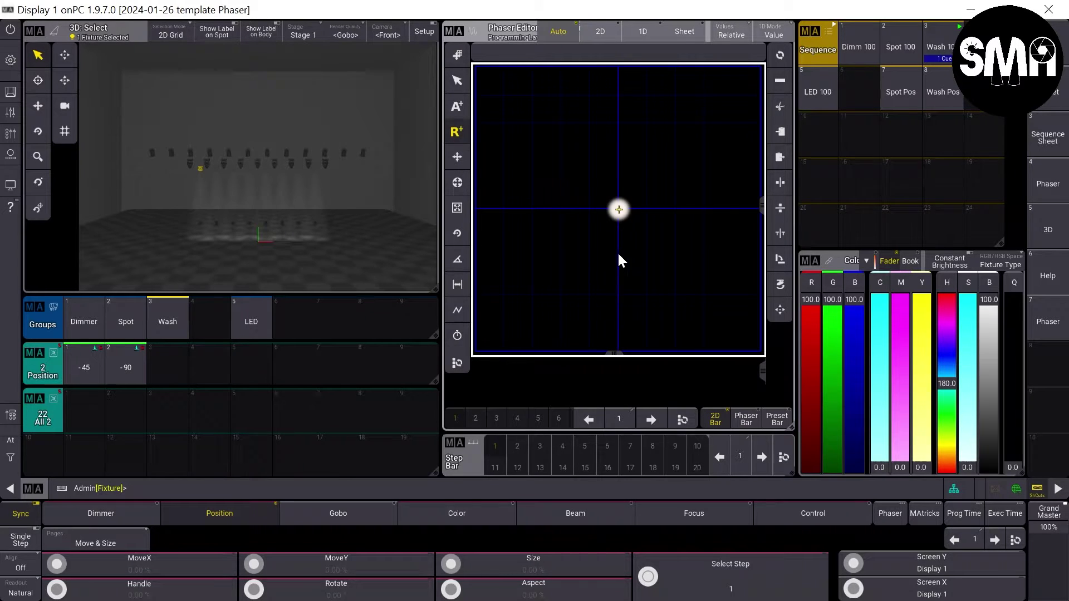
left_click(616, 152)
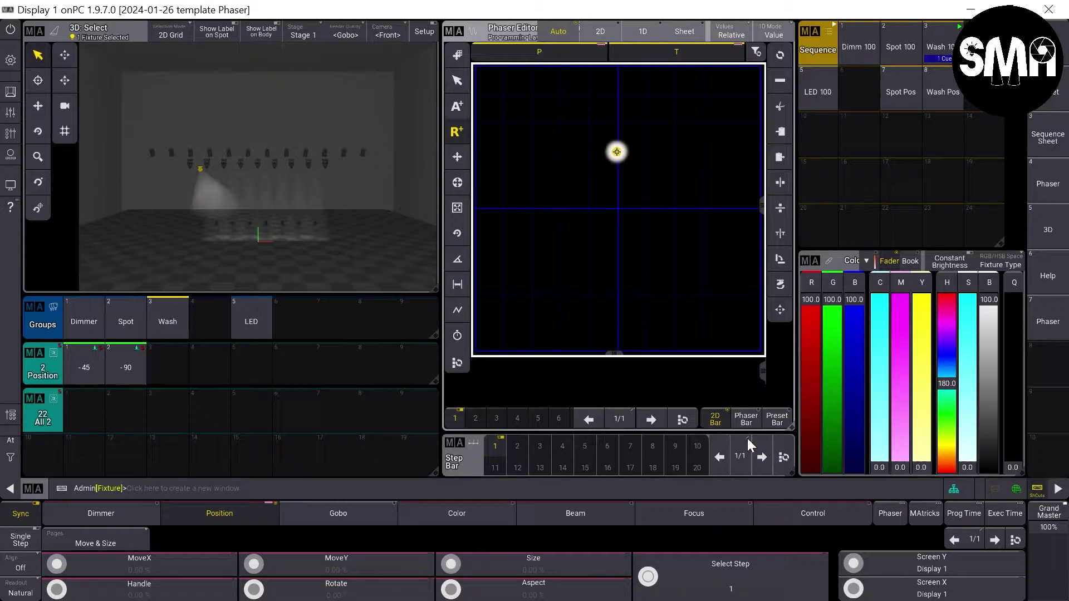
left_click(762, 455)
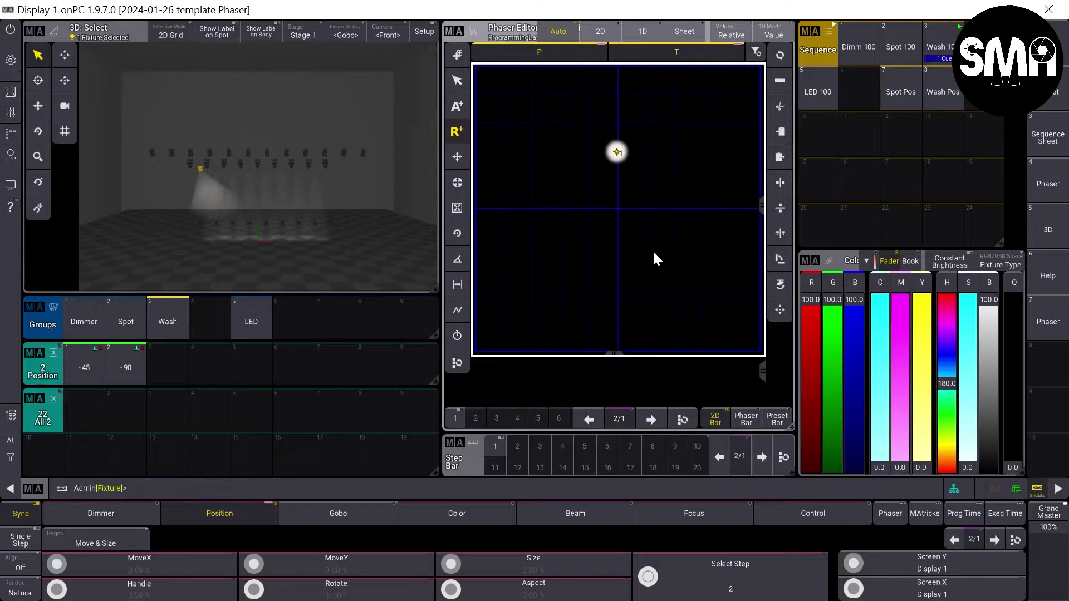
left_click(619, 242)
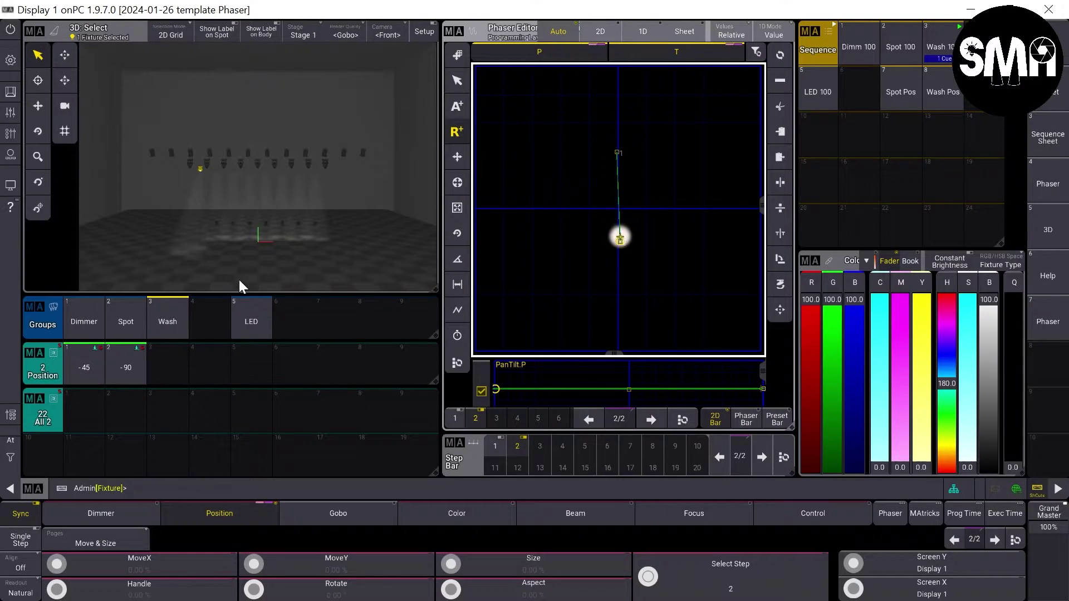
- Enable Single Step mode, go back to phaser step 1 and return to step 2
left_click(13, 542)
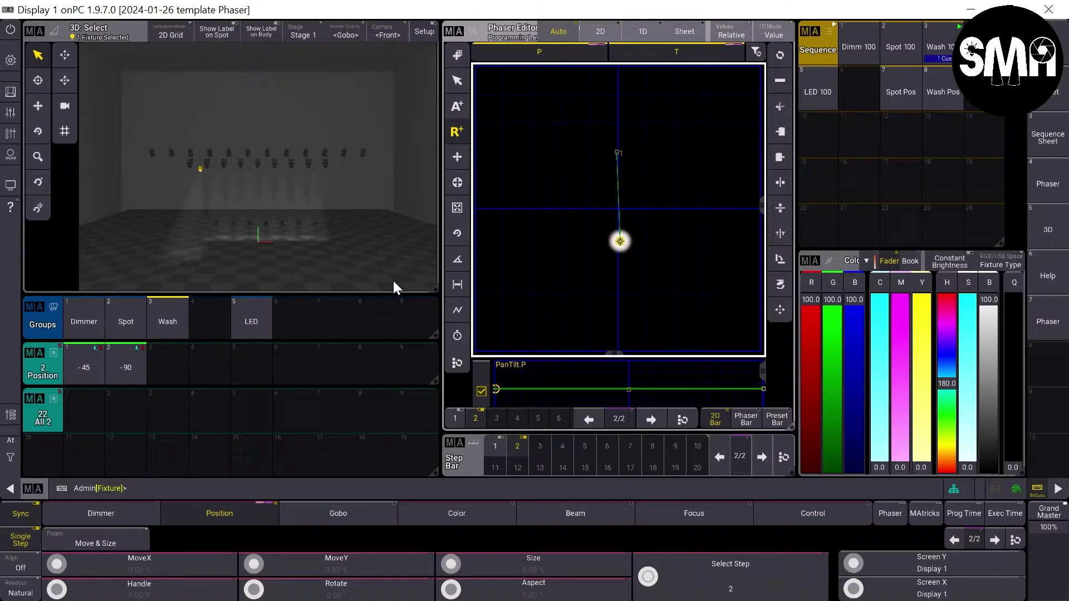
left_click(721, 456)
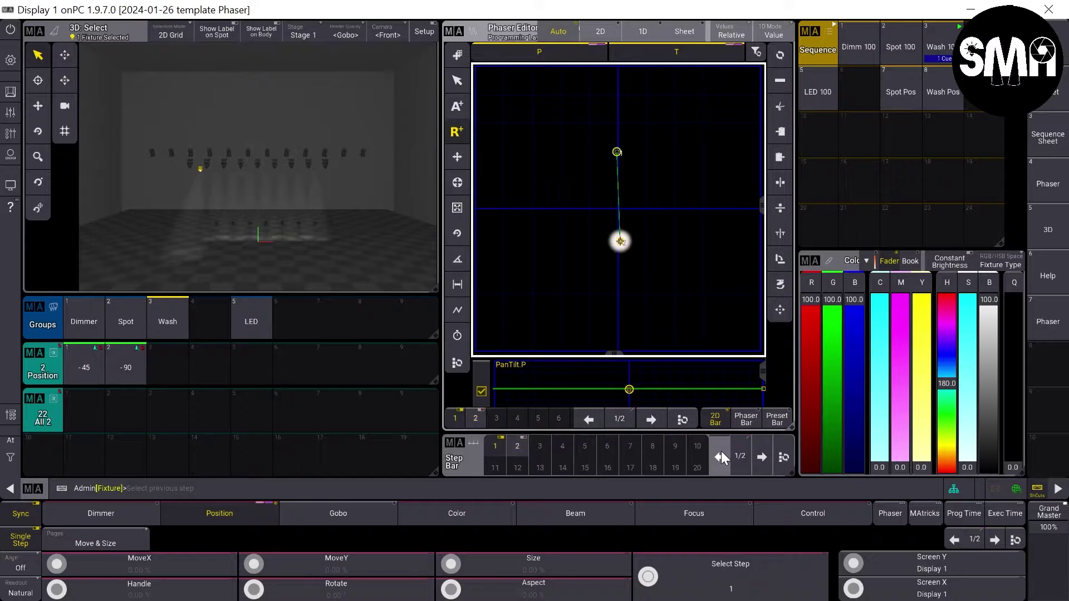
left_click(763, 456)
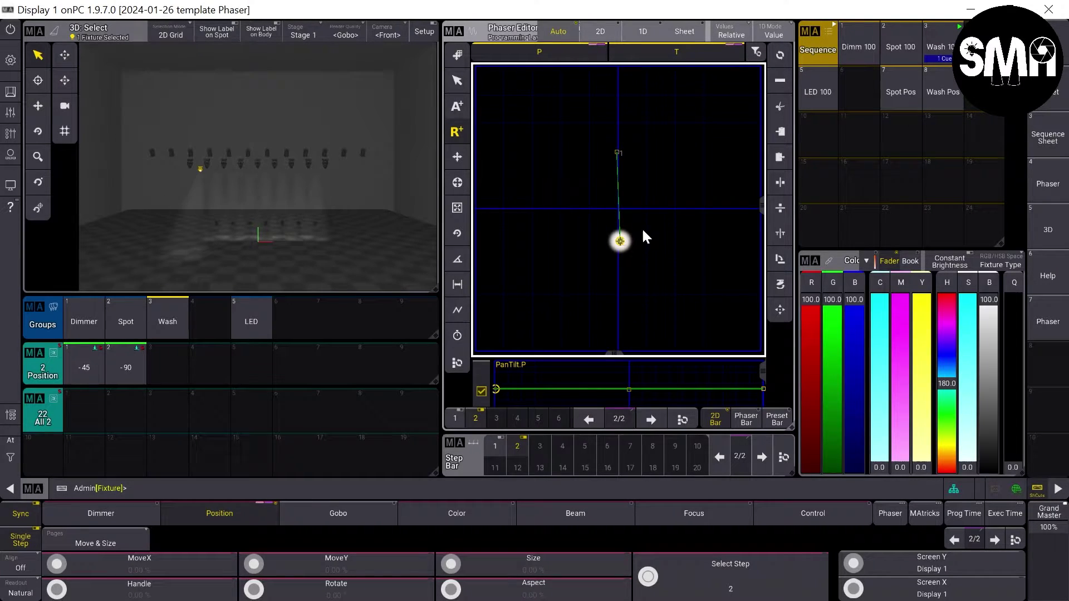
- Set the relative pan value of phaser step 2 to 0
left_click(242, 513)
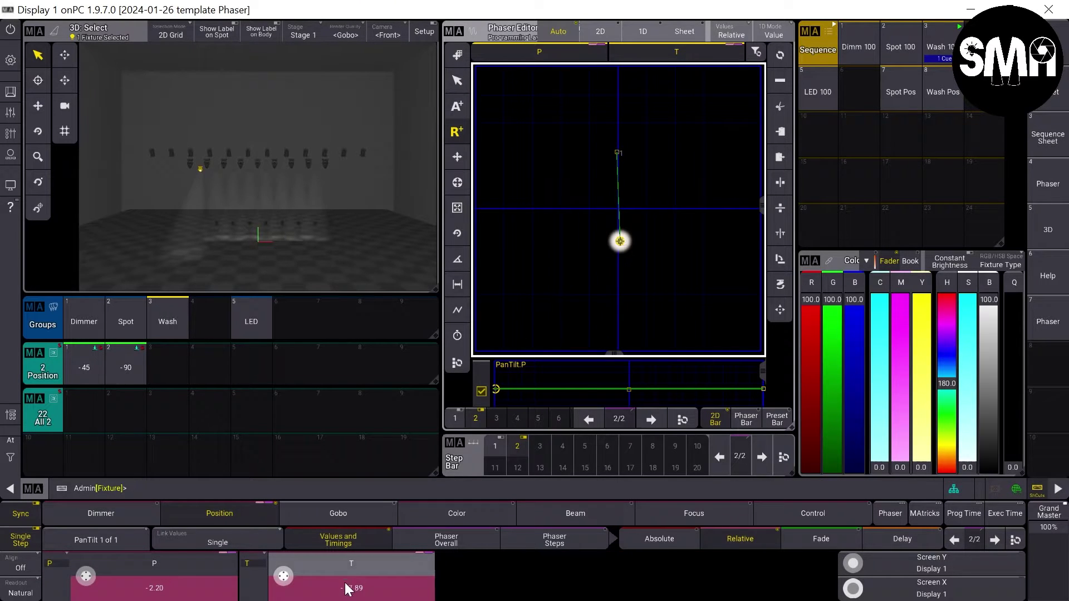
left_click(160, 592)
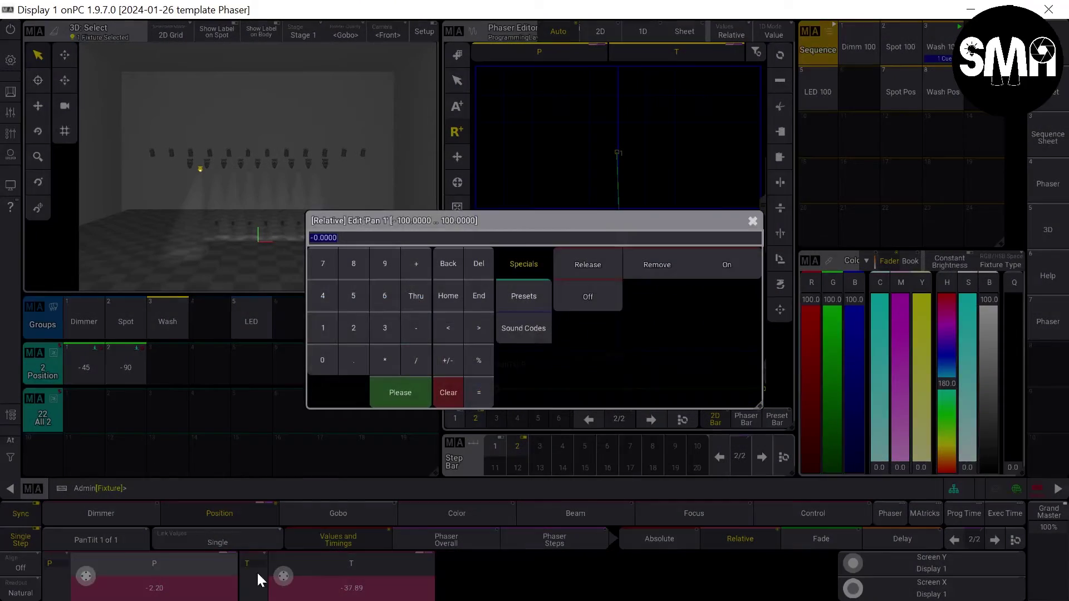
left_click(323, 361)
left_click(397, 390)
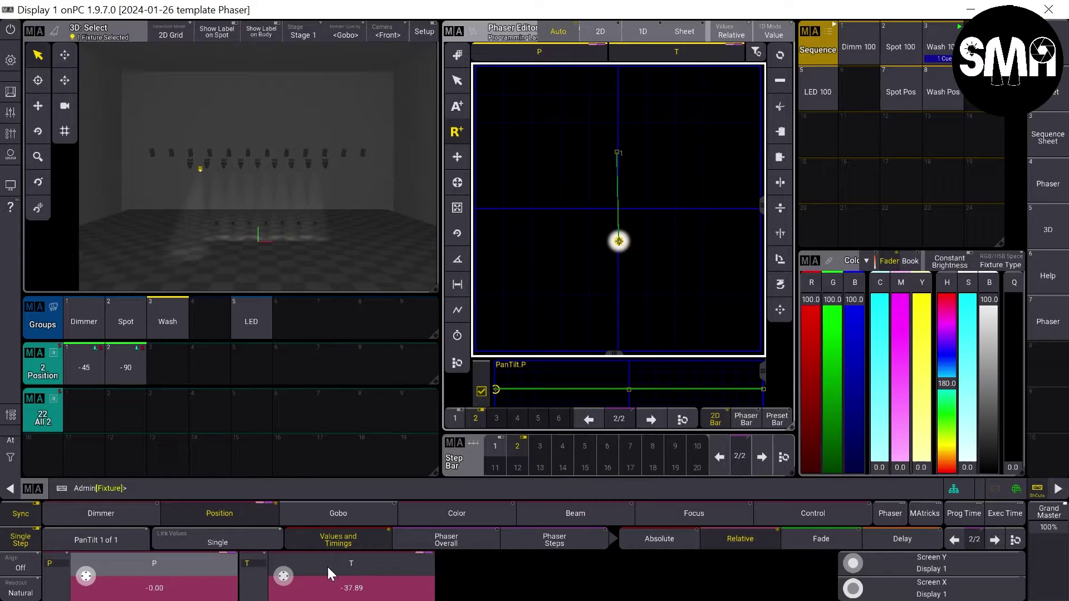
- Set the relative tilt value of phaser step 2 to -30
left_click(376, 594)
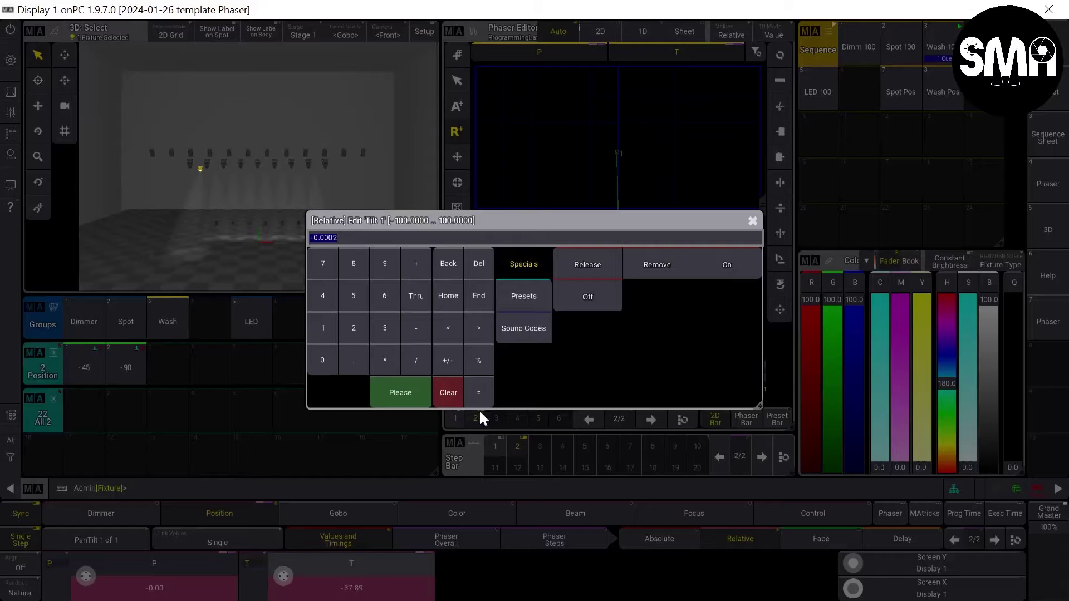
left_click(448, 361)
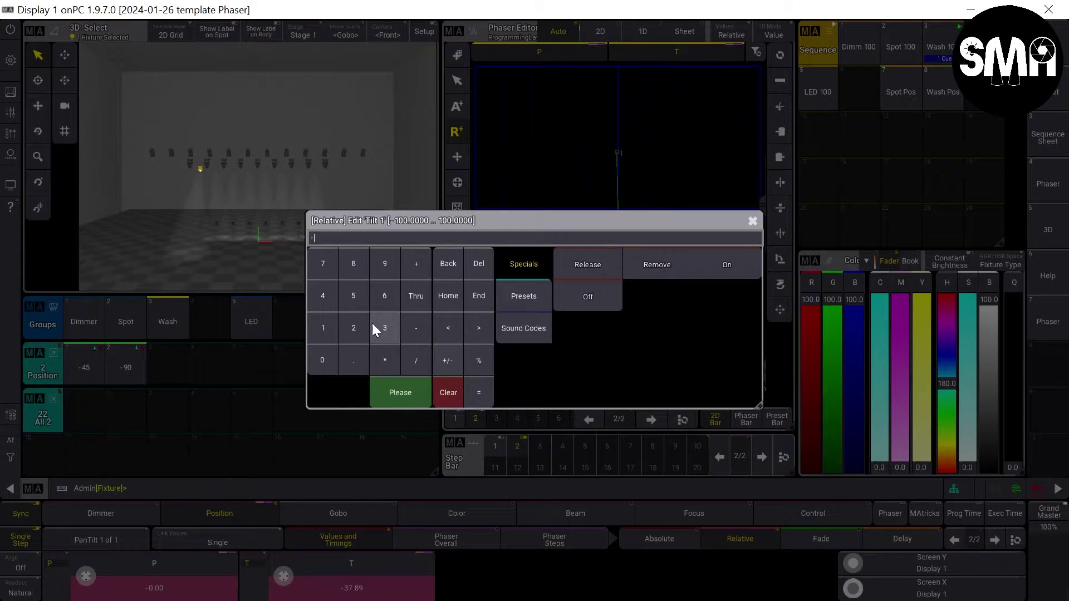
left_click(324, 360)
left_click(394, 399)
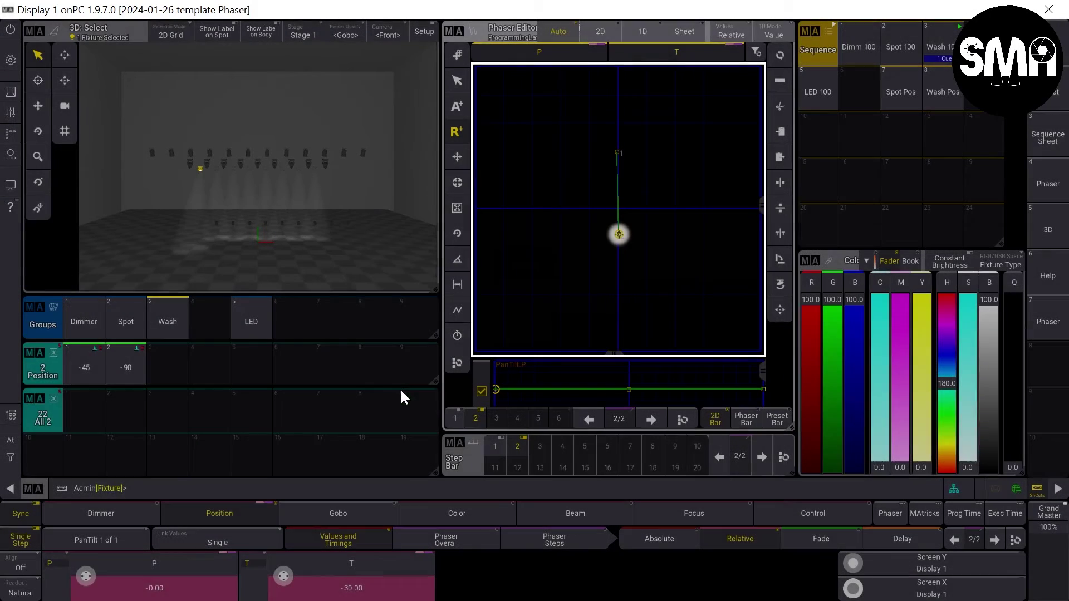
- Go back to phaser step 1 and set its relative pan to 0 and its relative tilt to 30
left_click(721, 458)
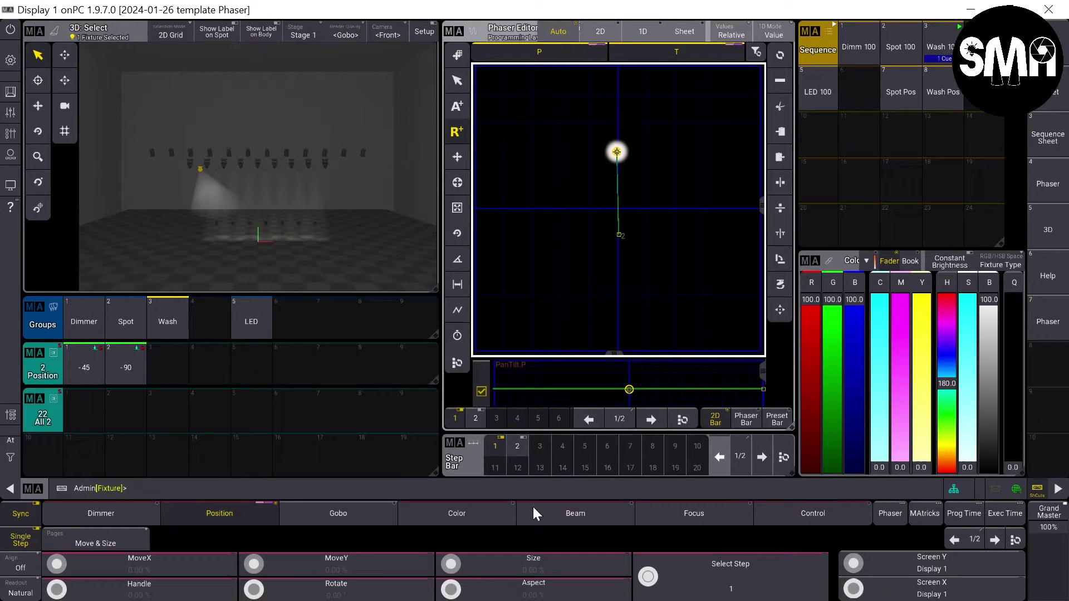
left_click(234, 518)
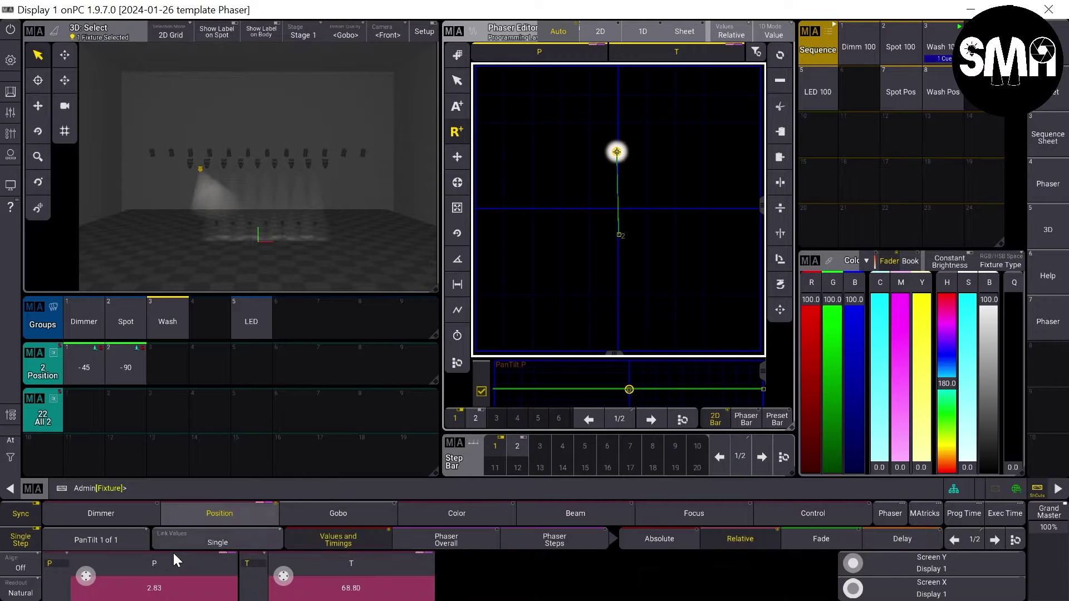
left_click(167, 589)
left_click(310, 360)
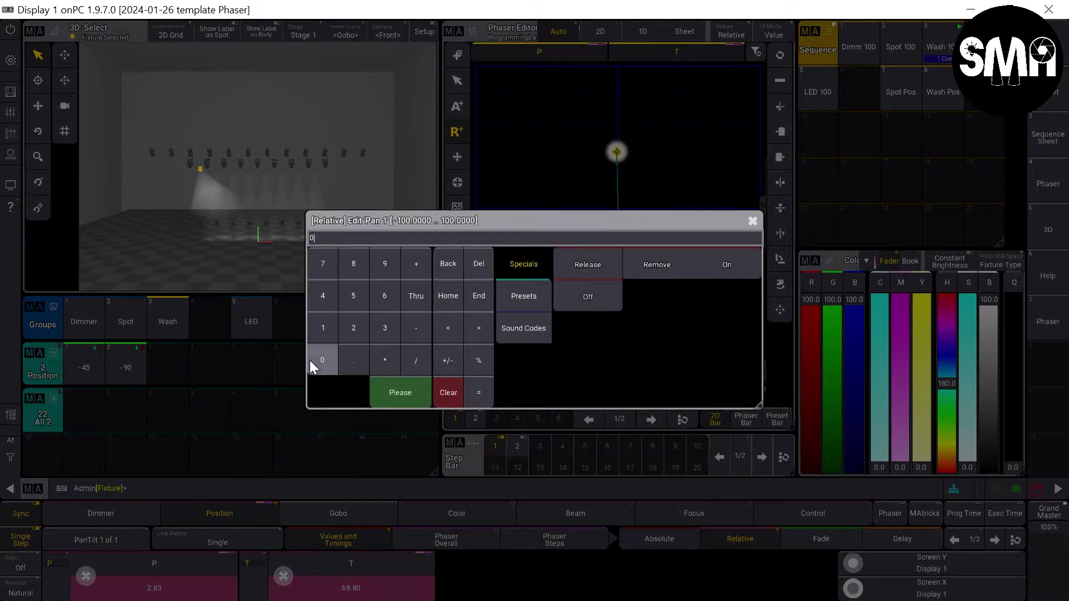
left_click(400, 395)
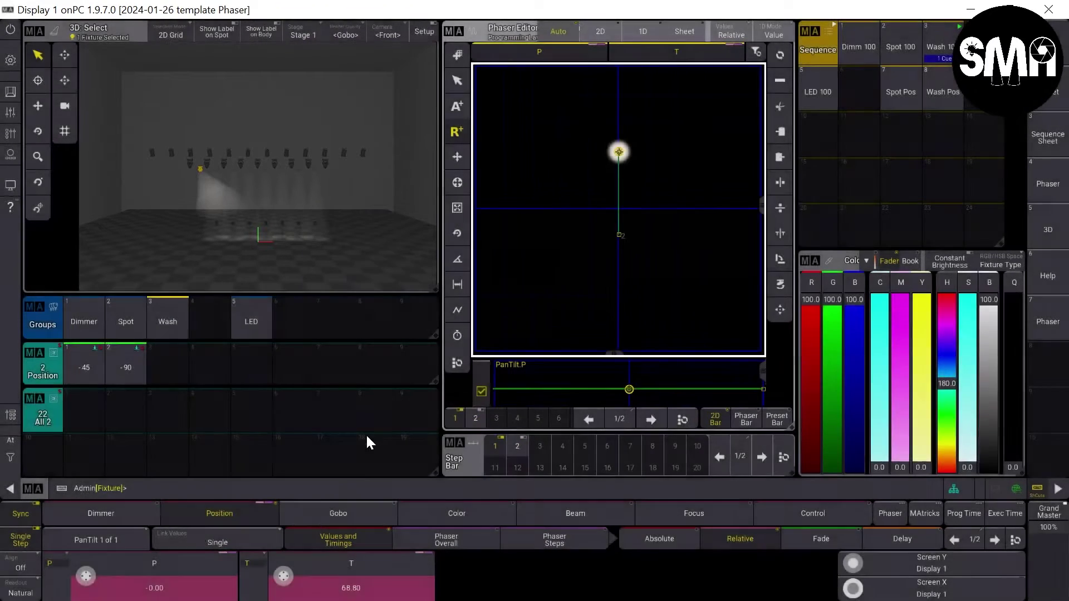
left_click(353, 584)
left_click(384, 331)
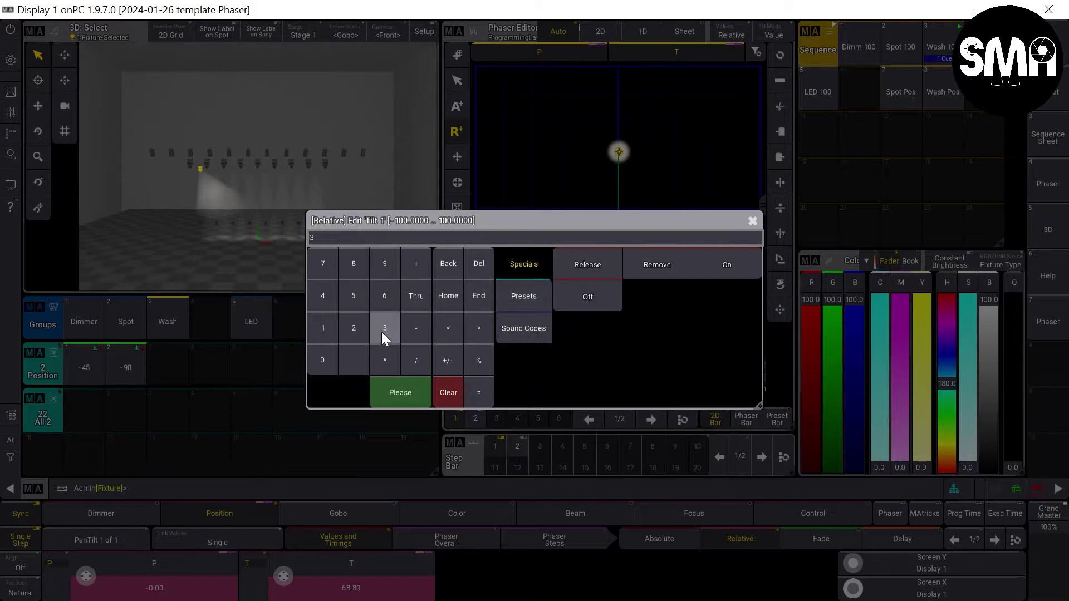
left_click(323, 361)
left_click(400, 390)
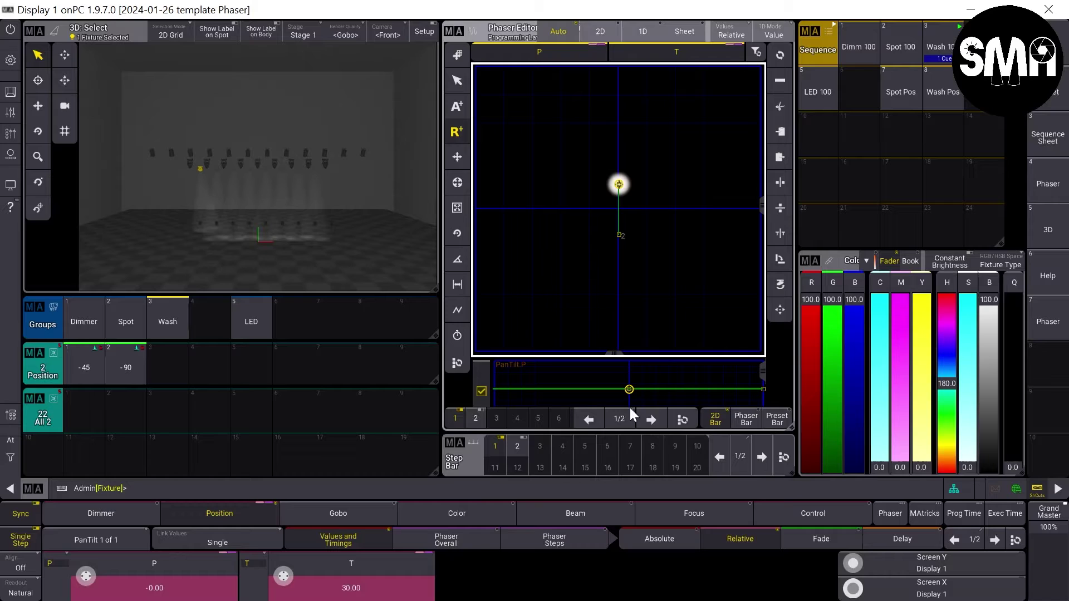
- Turn off Single Step mode and try to apply the circle form with only phaser step 1 selected
left_click(22, 541)
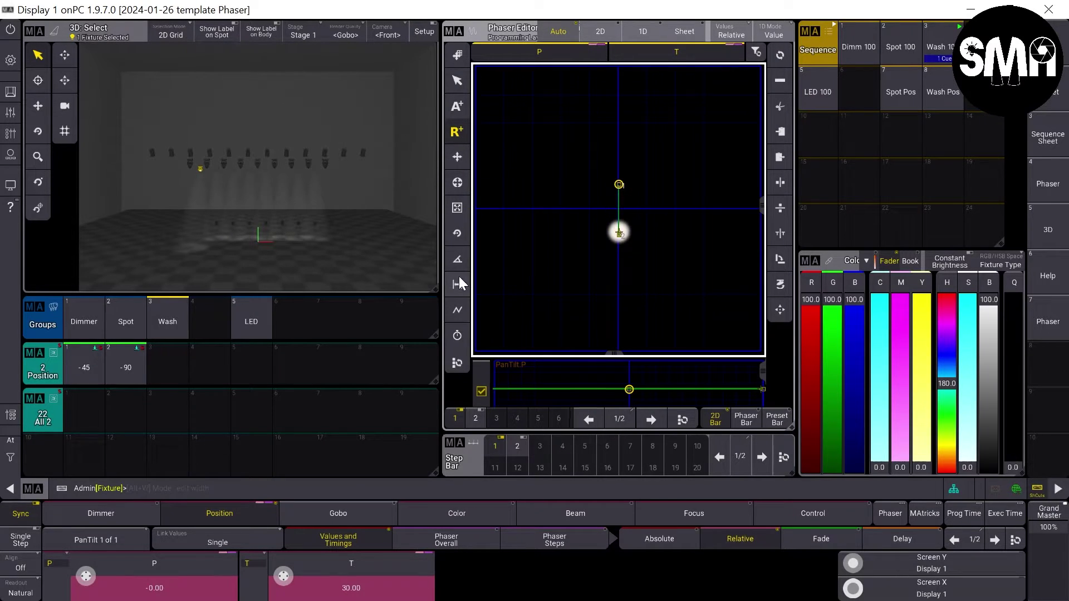
left_click(455, 310)
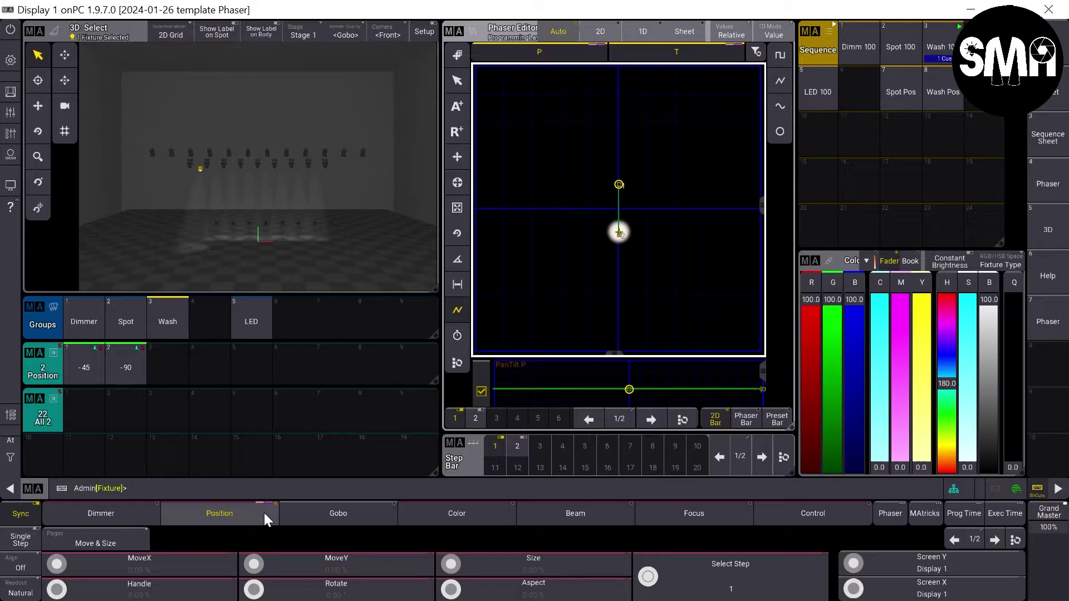
left_click(779, 133)
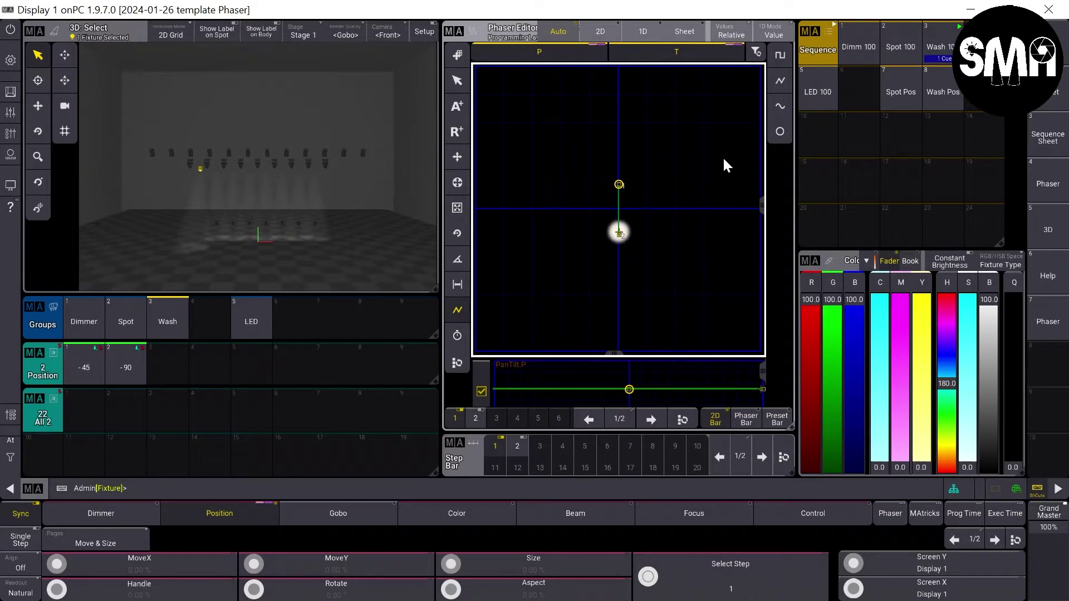
- Select both phaser steps and pull their curve handles sideways to open the line into an ellipse
left_click(464, 184)
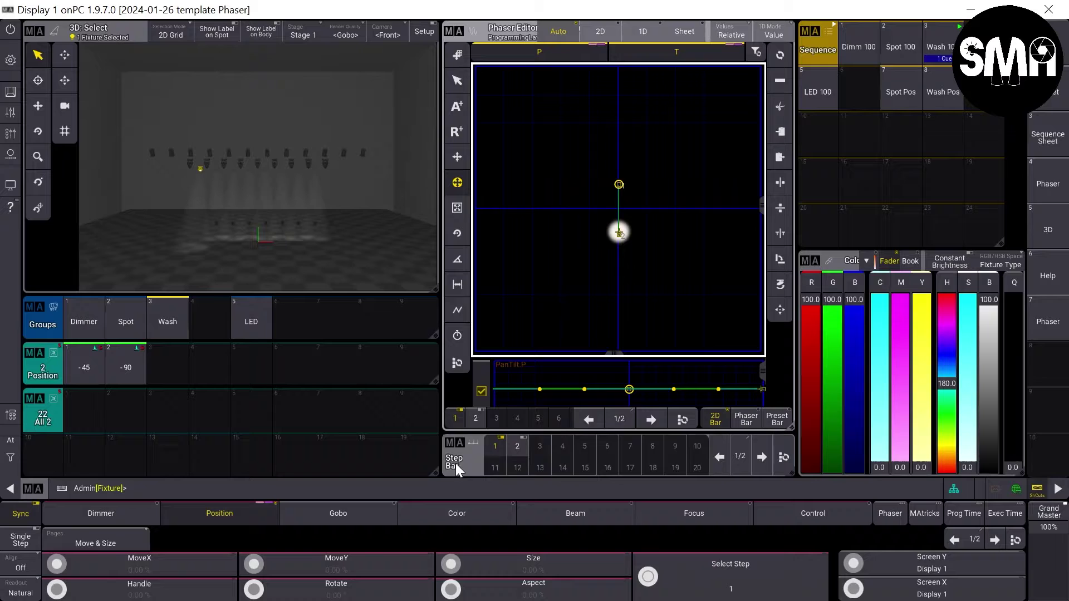
left_click(785, 458)
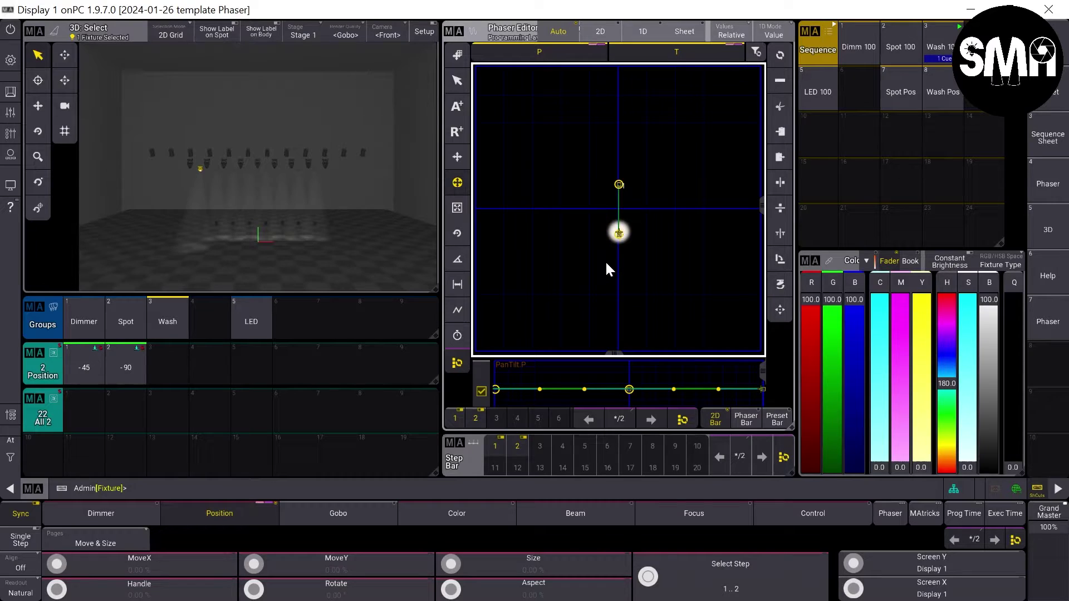
left_click_drag(618, 235, 664, 234)
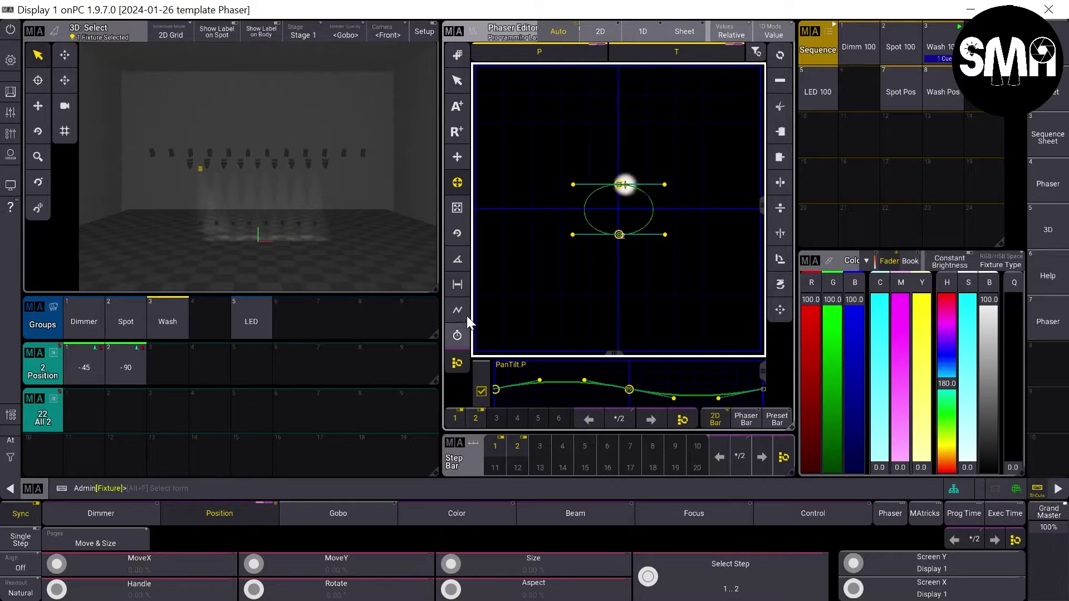
- Apply the circle form to both phaser steps to even out the ellipse
left_click(468, 257)
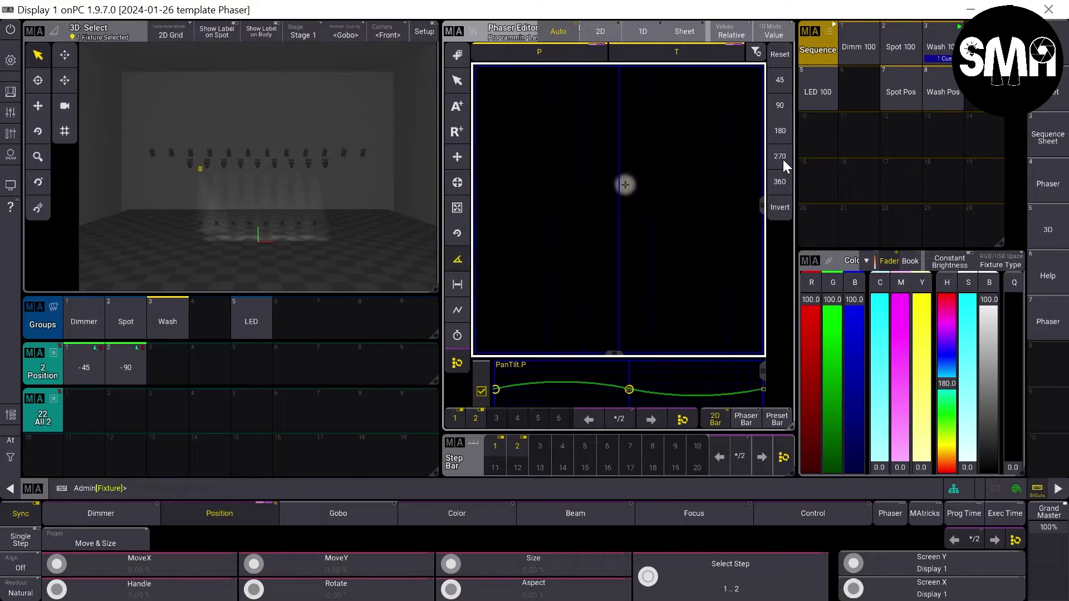
left_click(455, 309)
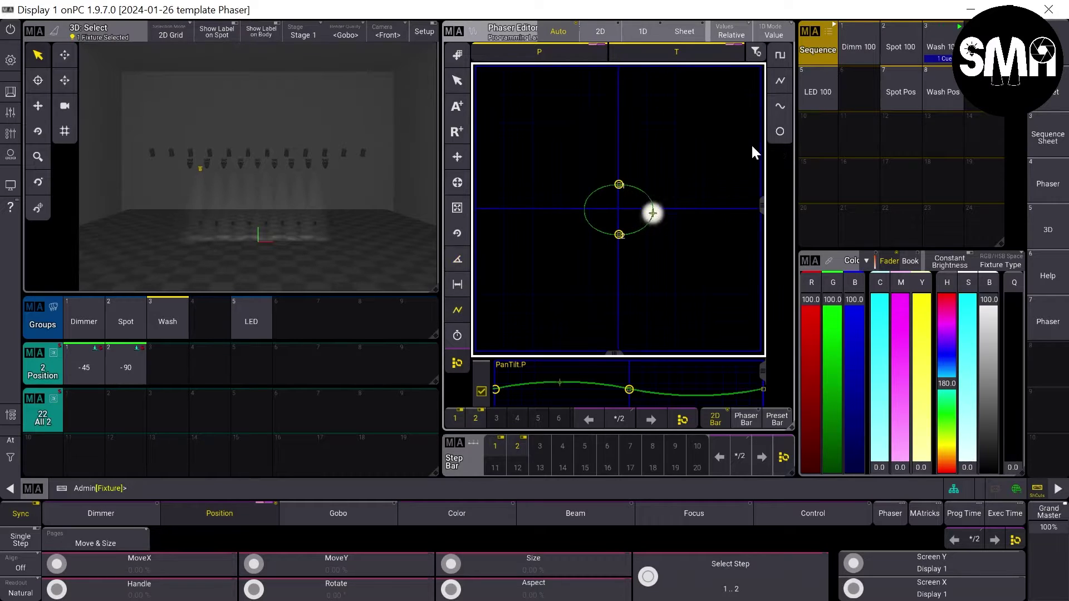
left_click(777, 127)
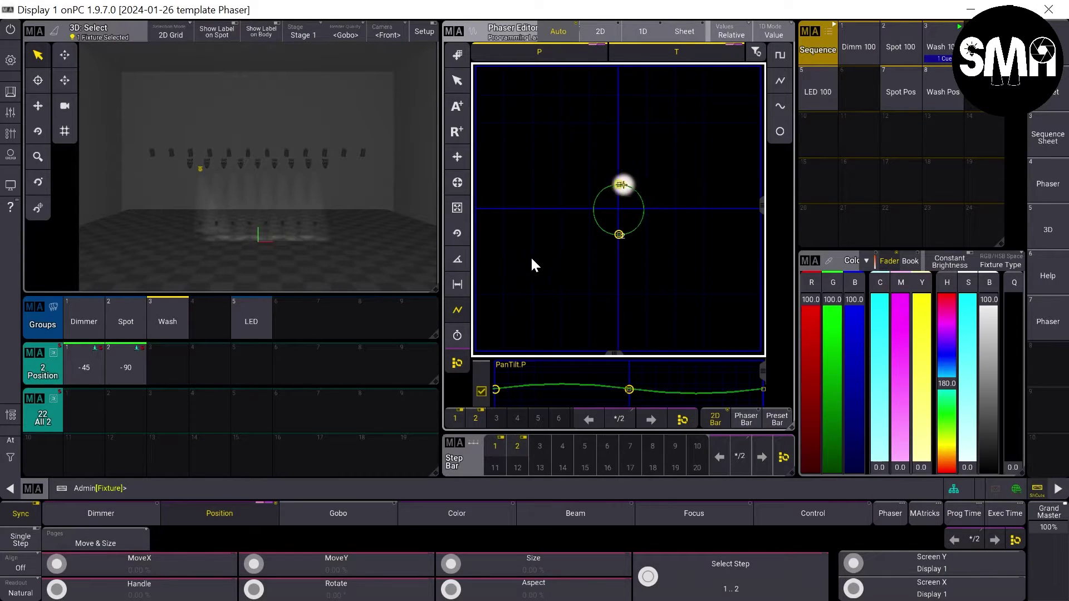
- Divide the phaser's speed by 4 and display the overall pan and tilt speed values
left_click(454, 338)
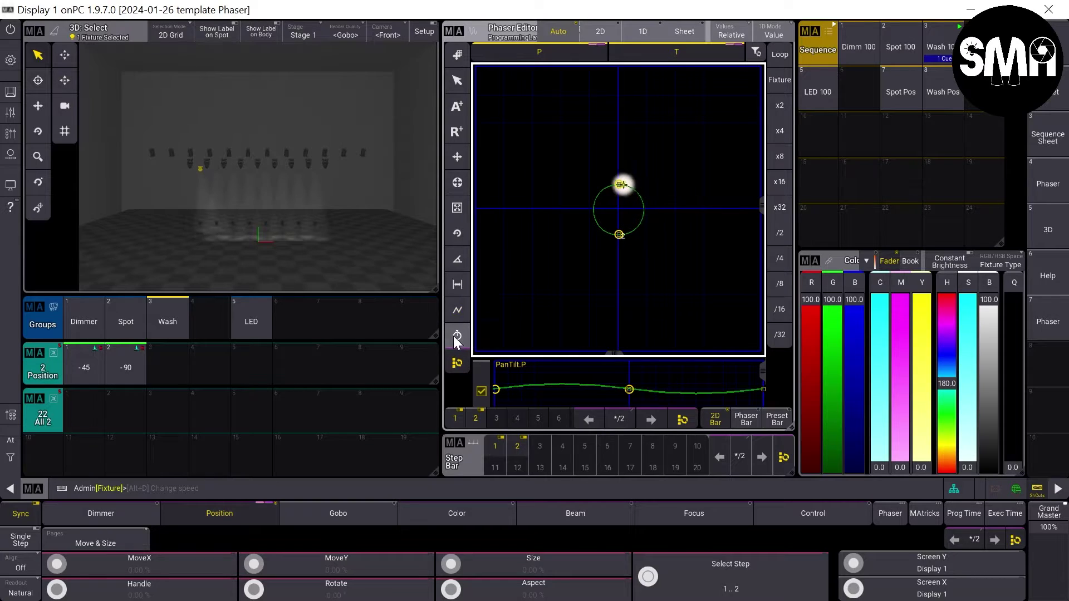
left_click(783, 262)
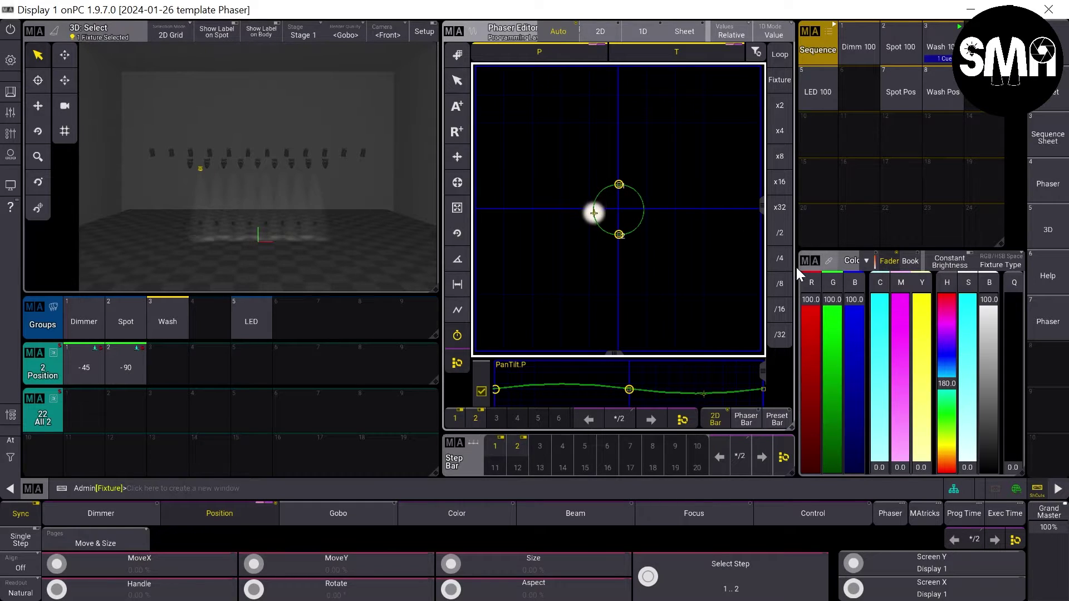
left_click(211, 516)
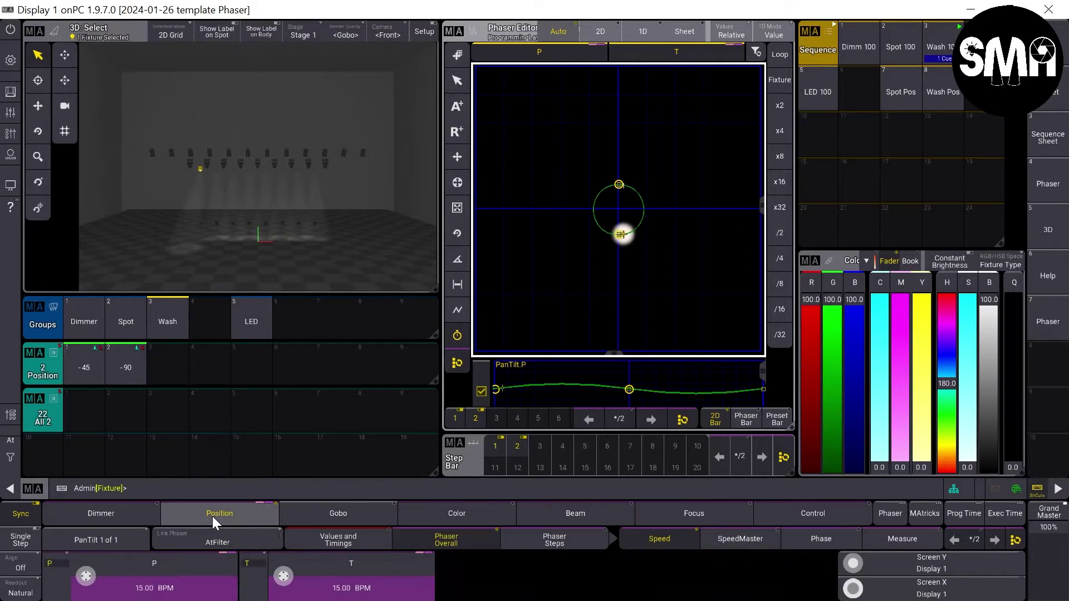
left_click(458, 540)
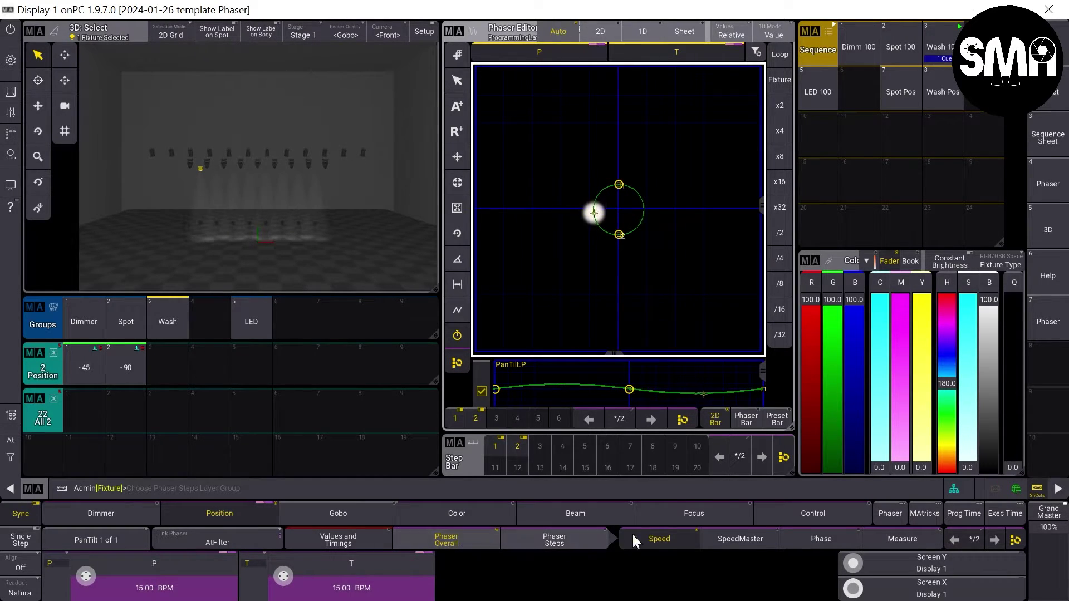
left_click(661, 542)
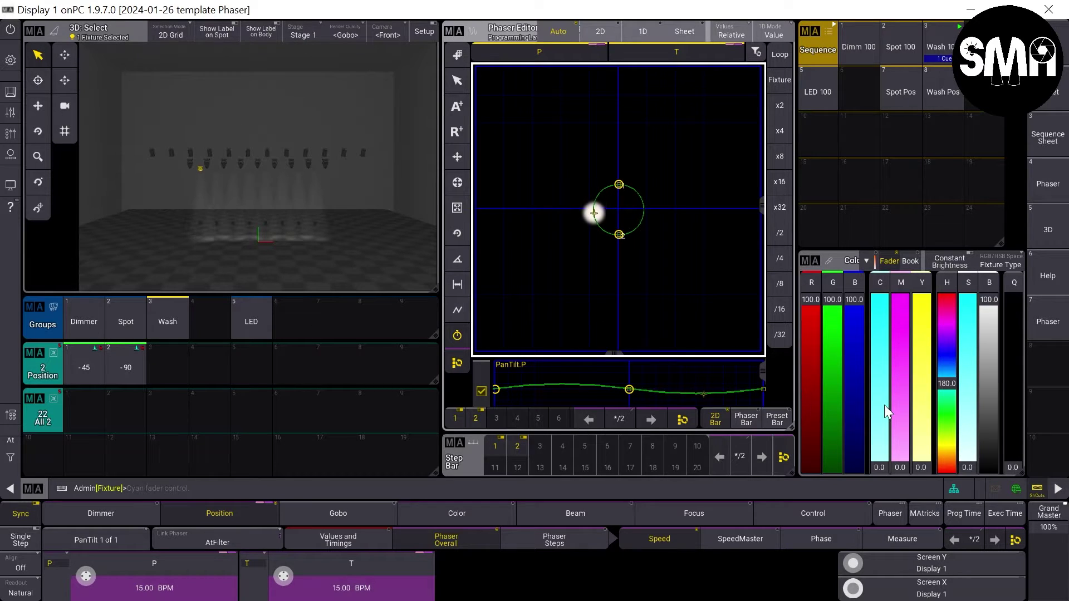
- Start storing with the Preset Mode on Universal and close the store settings
key("s")
key("s")
left_click(973, 415)
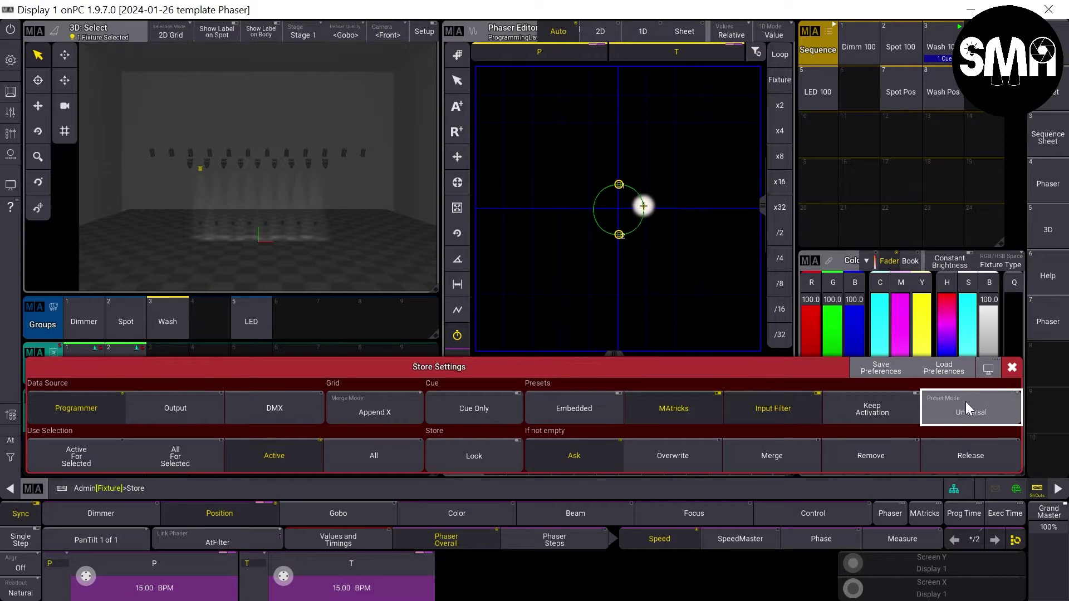
left_click(1011, 370)
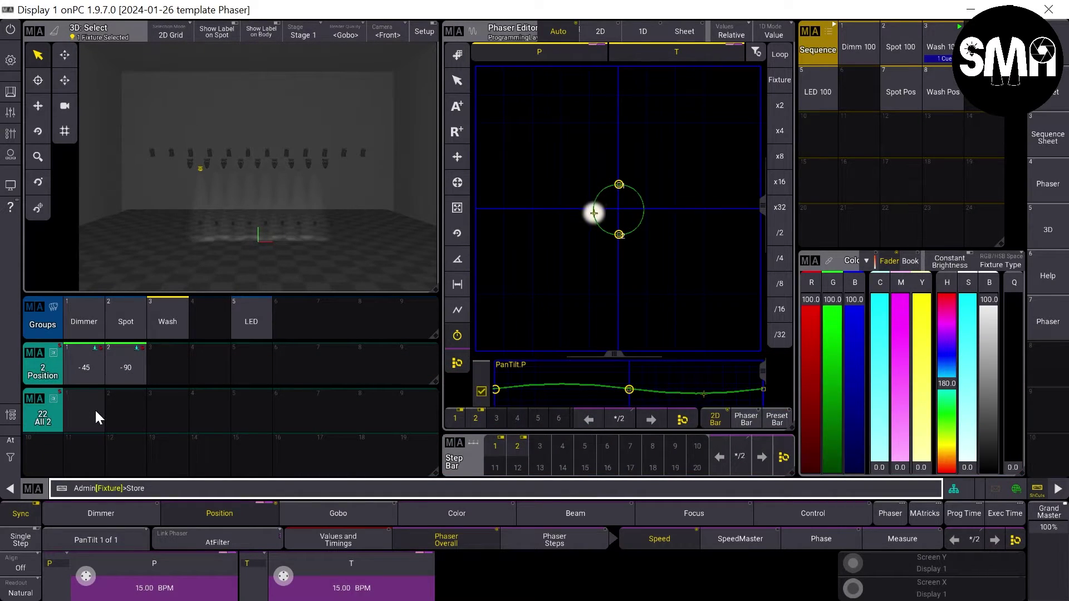
- Store the phaser in slot 2 of the All 2 preset pool and name it "Circle 30"
left_click(126, 412)
left_click_drag(126, 415, 130, 359)
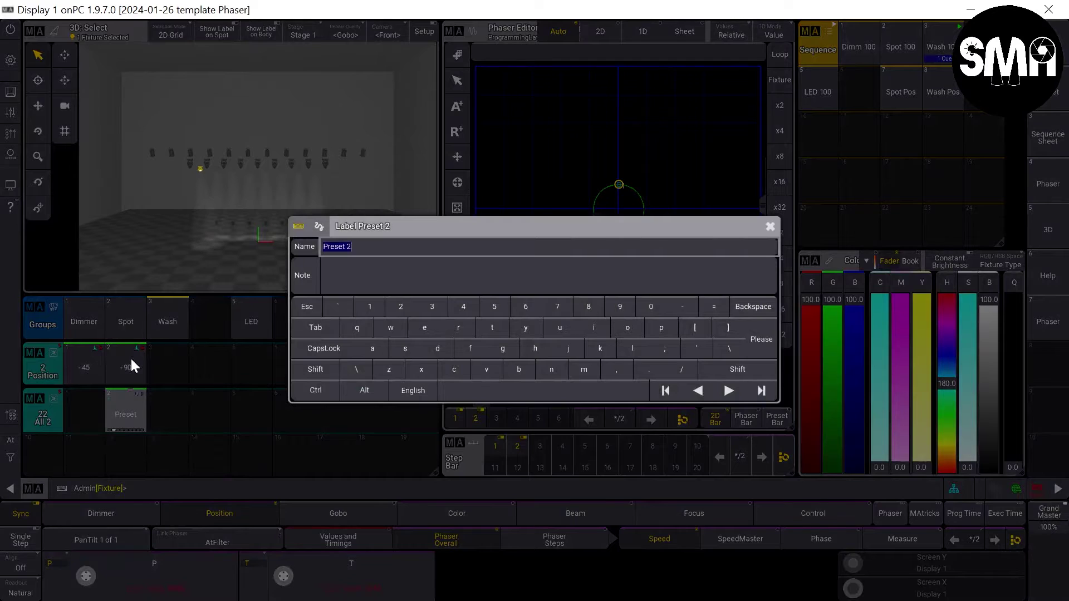
type("Circle")
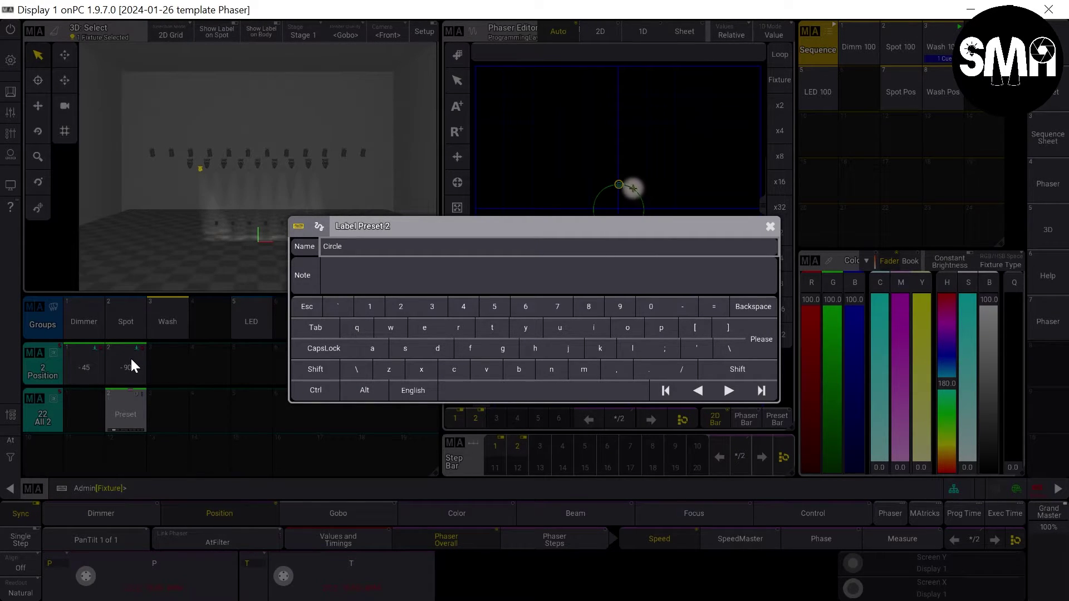
type(" 30")
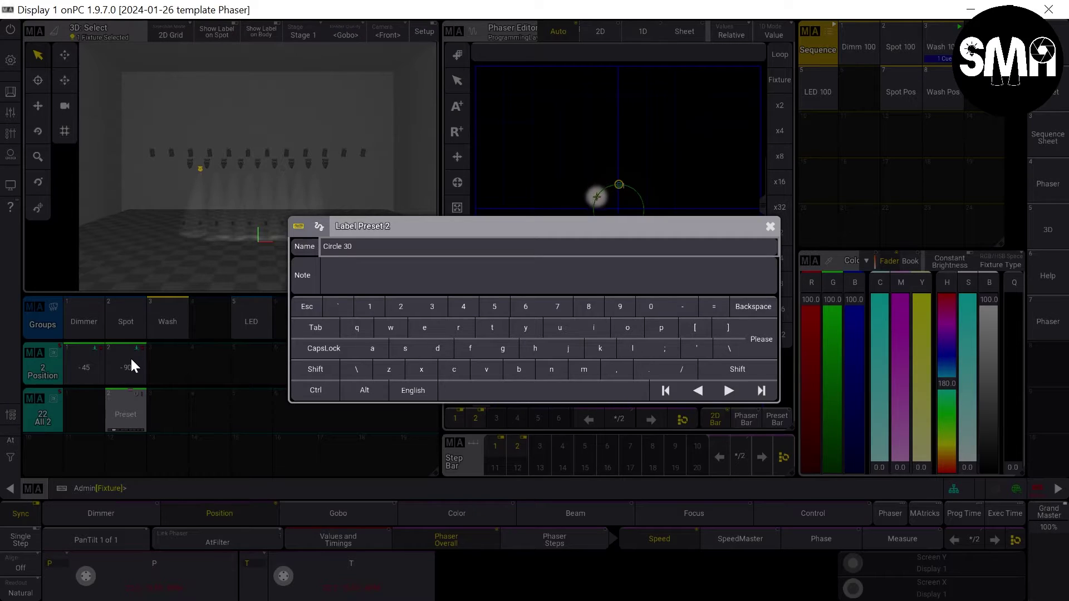
key("Return")
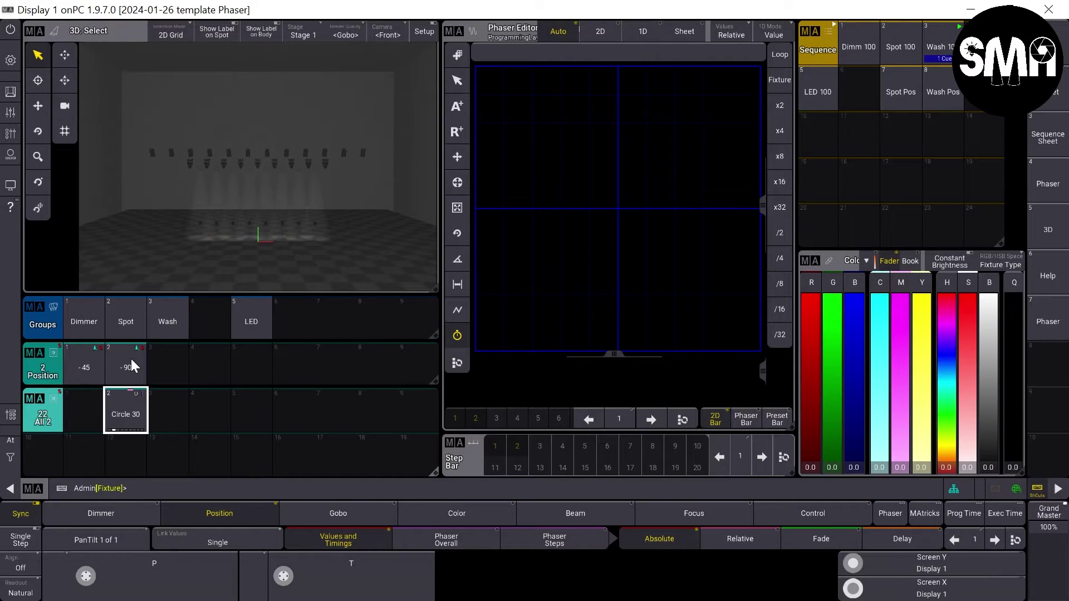
- Select Wash fixture 101 again and add relative phaser points below centre in step 1 and above centre in step 2
left_click(131, 358)
left_click(138, 397)
key("Return")
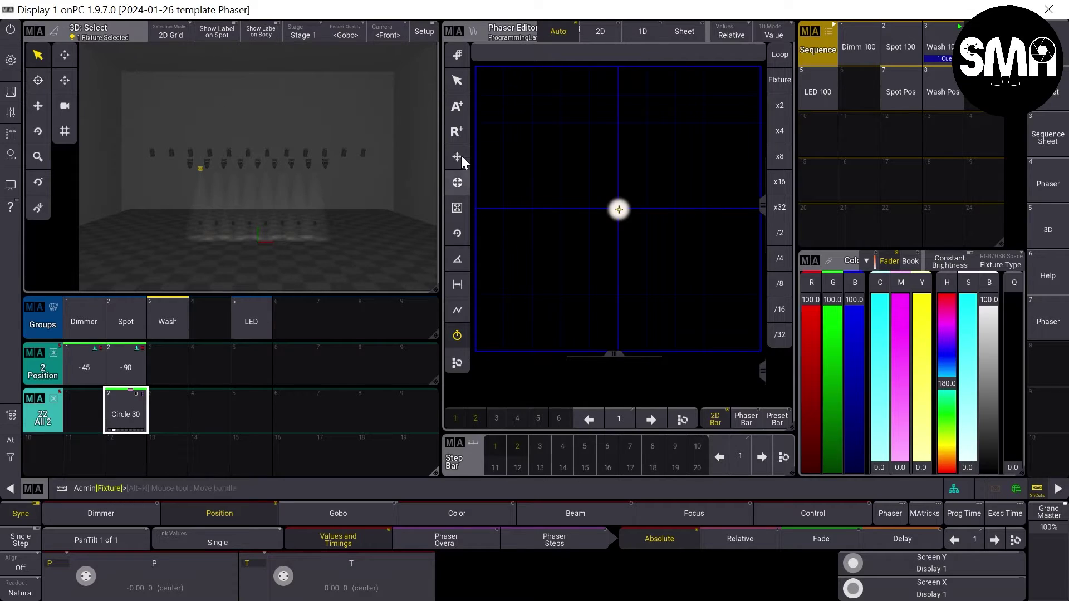
left_click(461, 124)
left_click(616, 237)
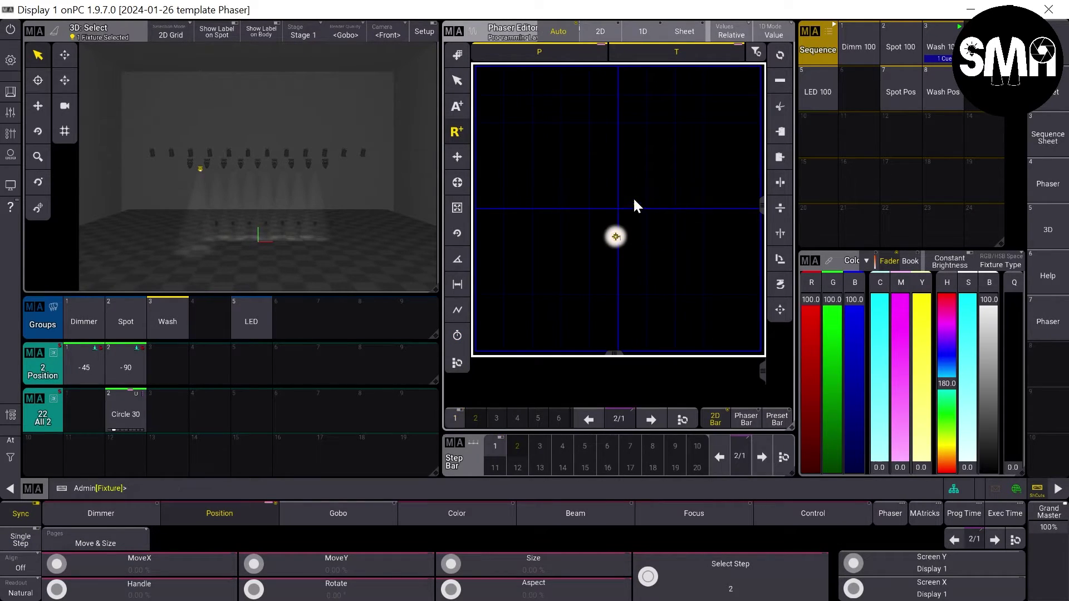
left_click(616, 170)
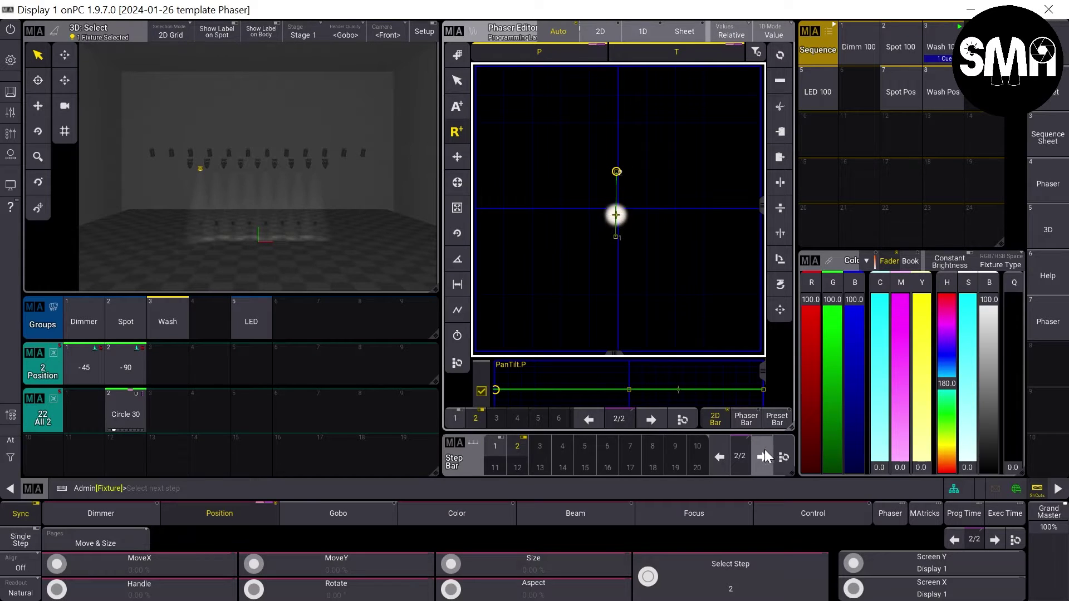
- Set the relative tilt to 15 and the relative pan to 0 for step 2 of the Wash phaser
left_click(207, 507)
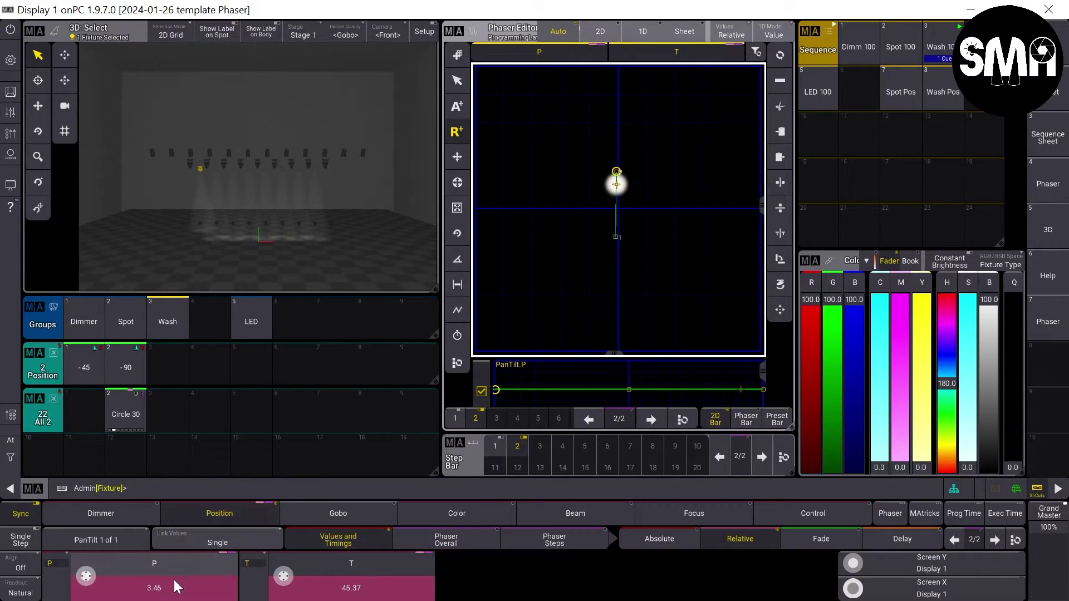
left_click(341, 589)
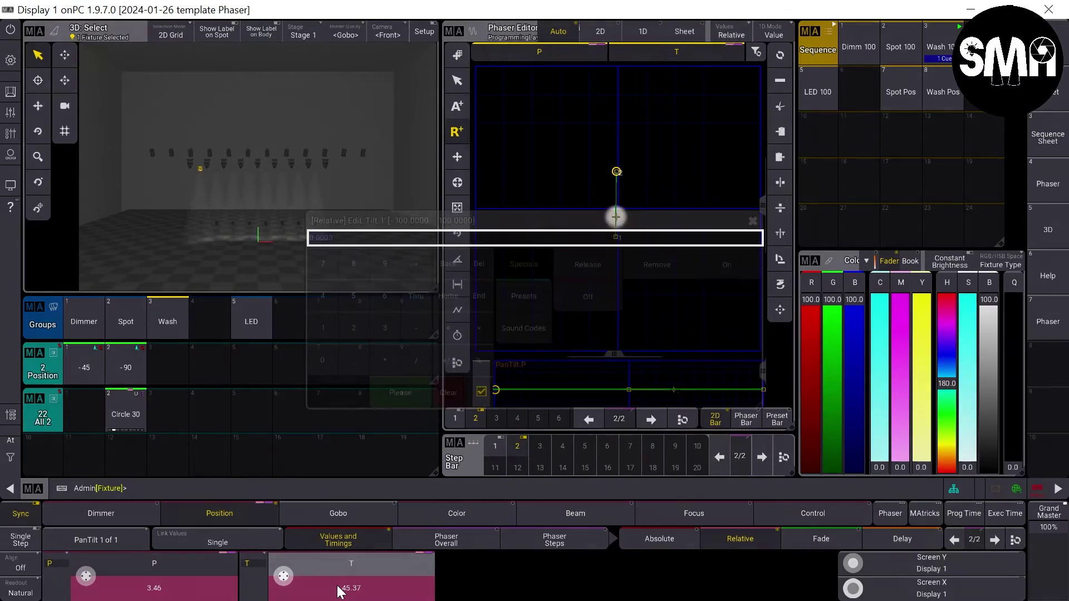
left_click(384, 328)
left_click(328, 357)
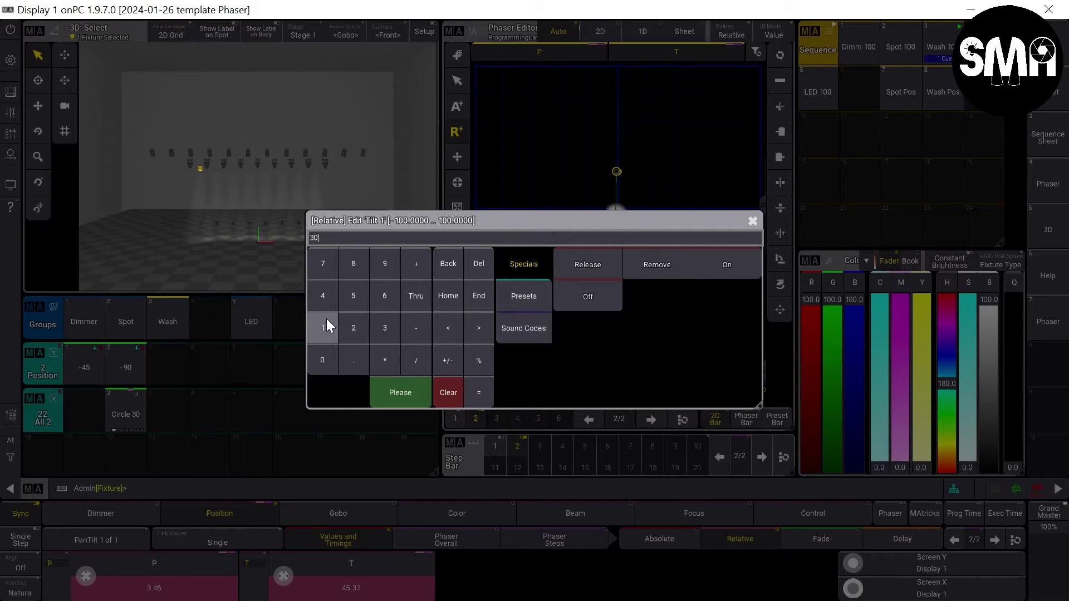
key("BackSpace")
key("BackSpace")
type("15")
left_click(397, 394)
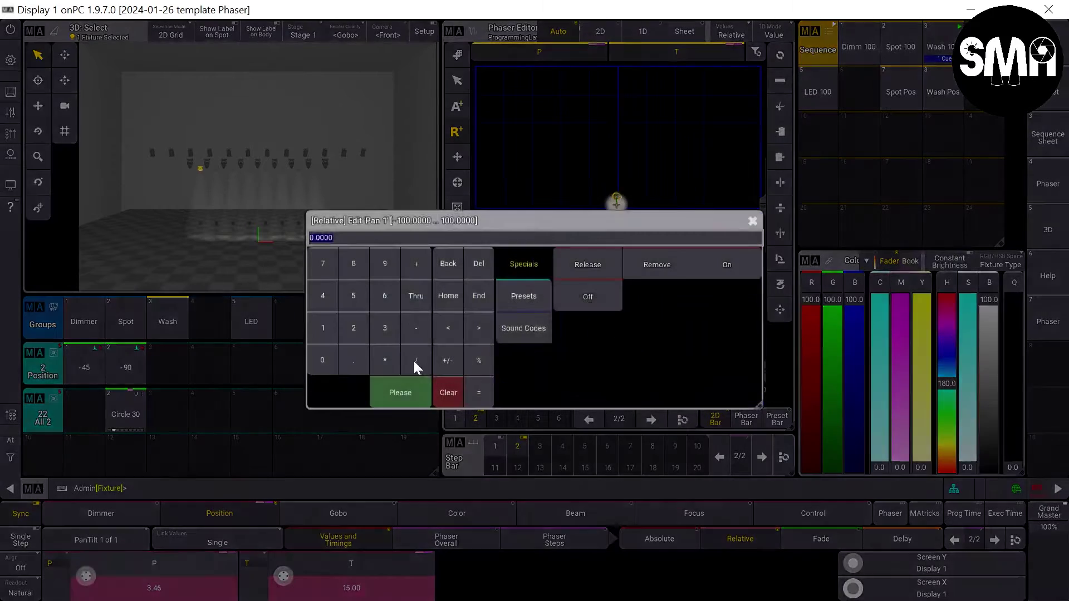
left_click(128, 578)
type("0")
left_click(389, 391)
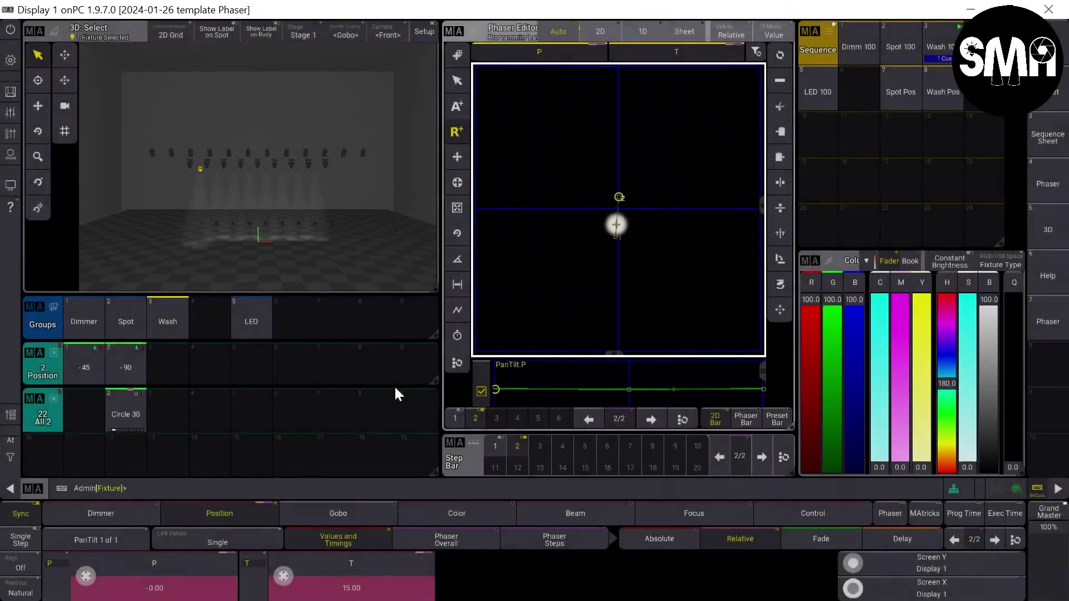
- Set the relative tilt to -15 and the relative pan to 0 for step 1 of the phaser
left_click(721, 456)
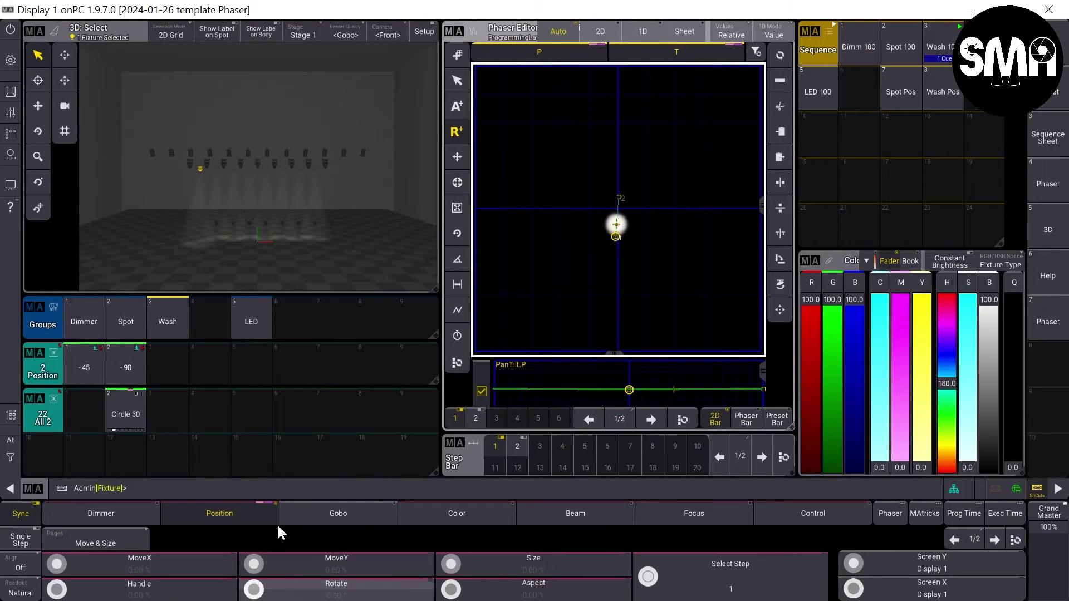
left_click(332, 594)
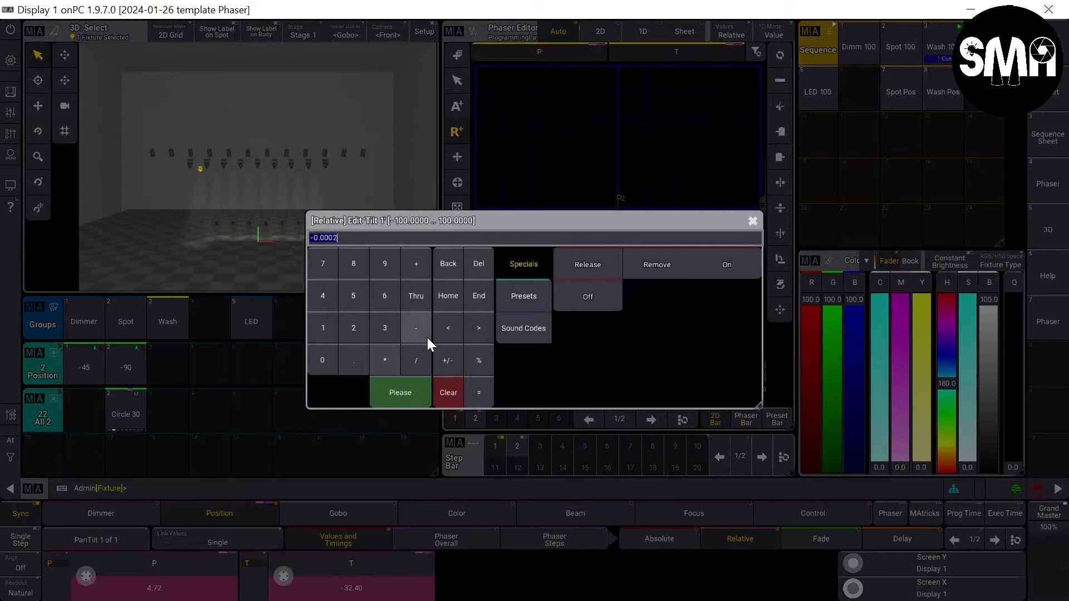
left_click(324, 328)
left_click(354, 296)
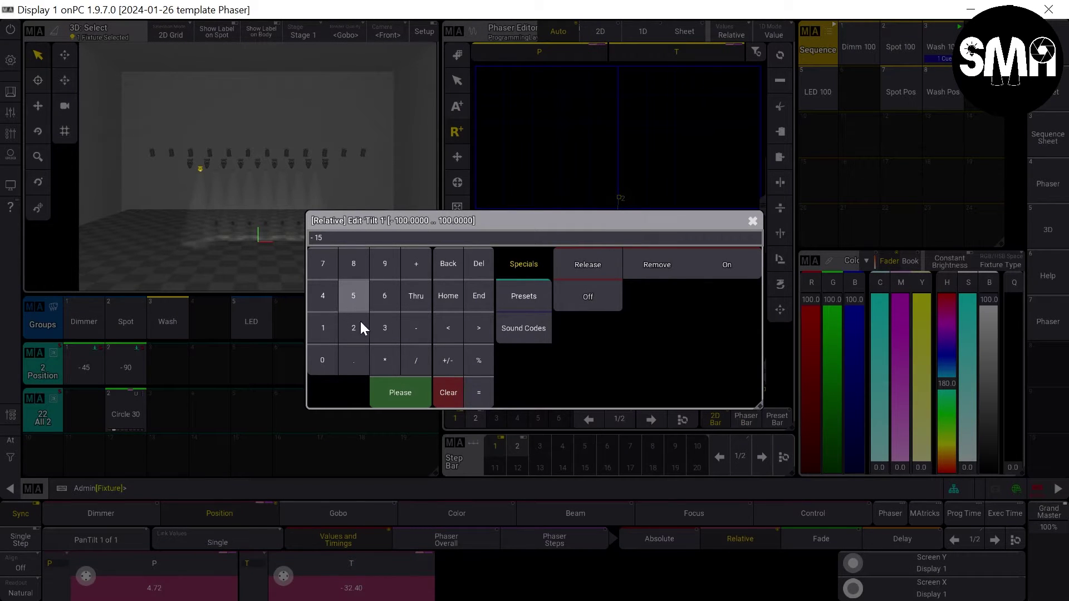
left_click(400, 392)
left_click(198, 563)
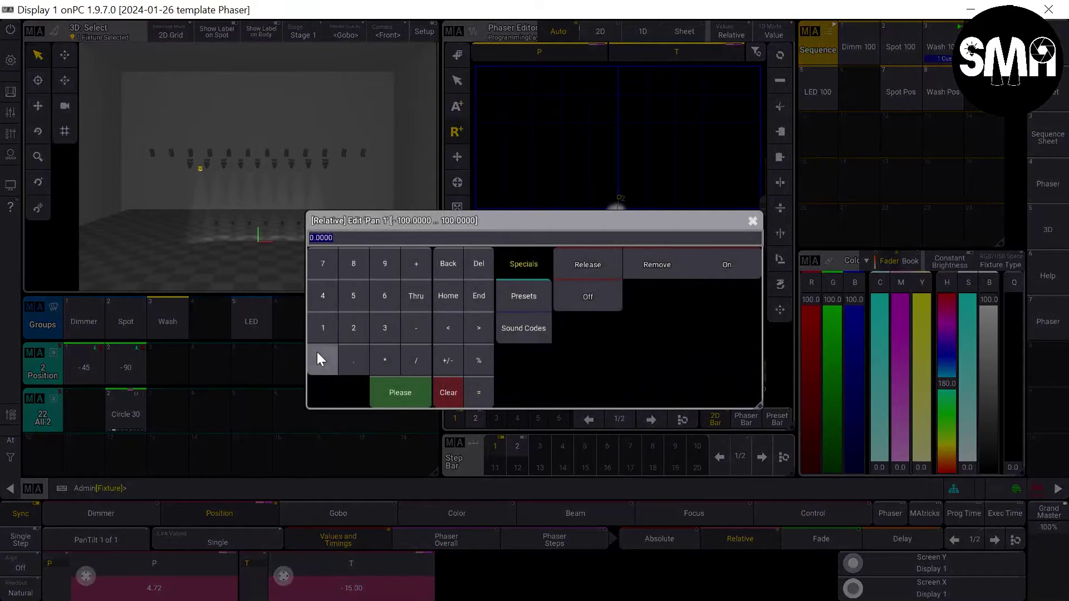
left_click(322, 359)
left_click(395, 399)
- Select all phaser steps and apply the circle form to them
left_click(777, 458)
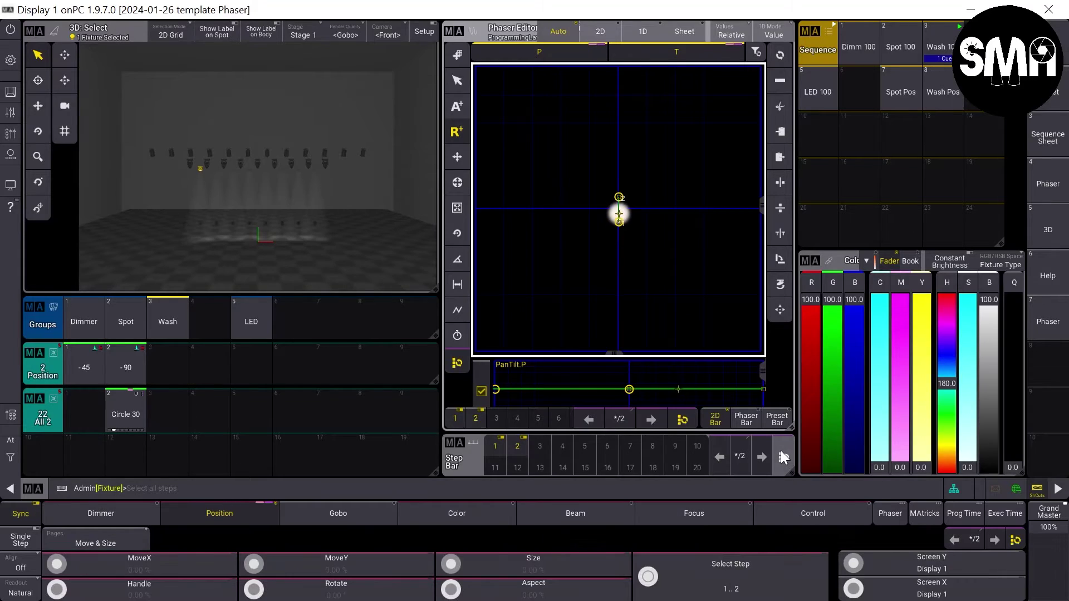
left_click(458, 309)
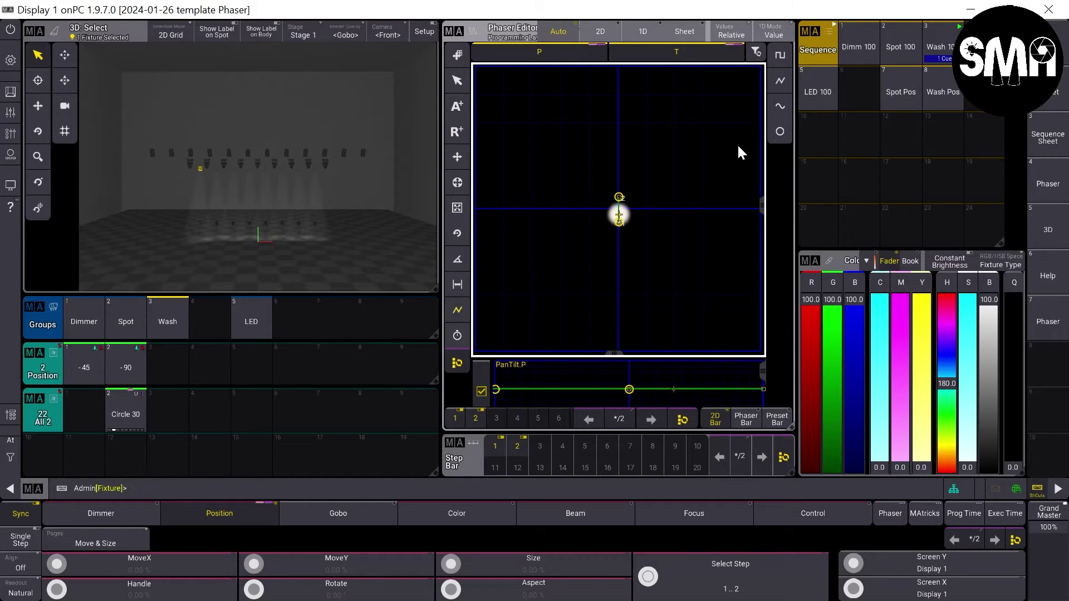
left_click(786, 130)
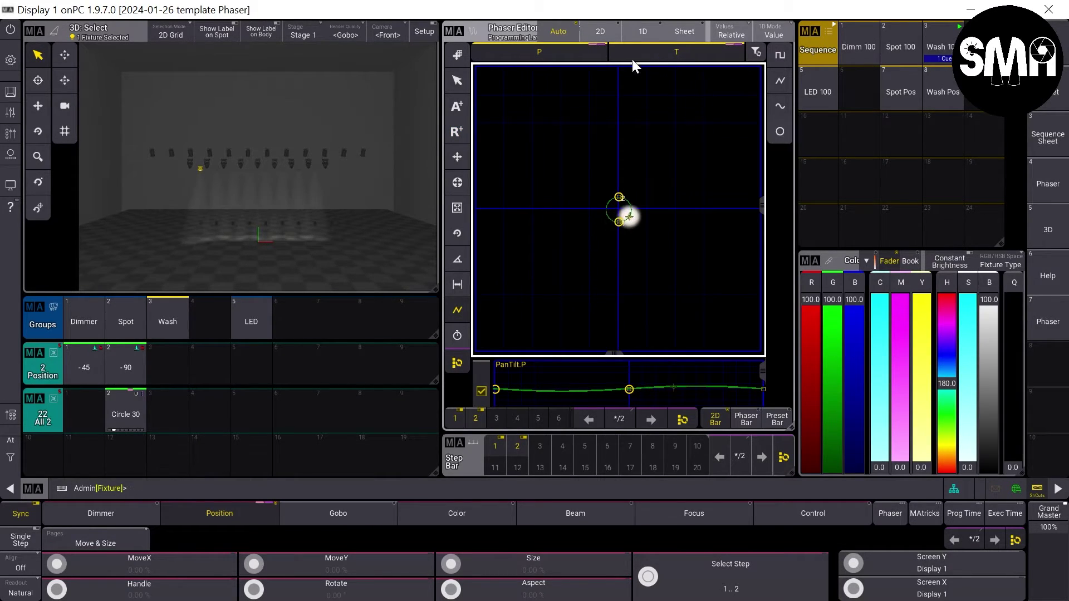
- Set the overall pan and tilt speed of the circle phaser to 15 BPM
left_click(225, 512)
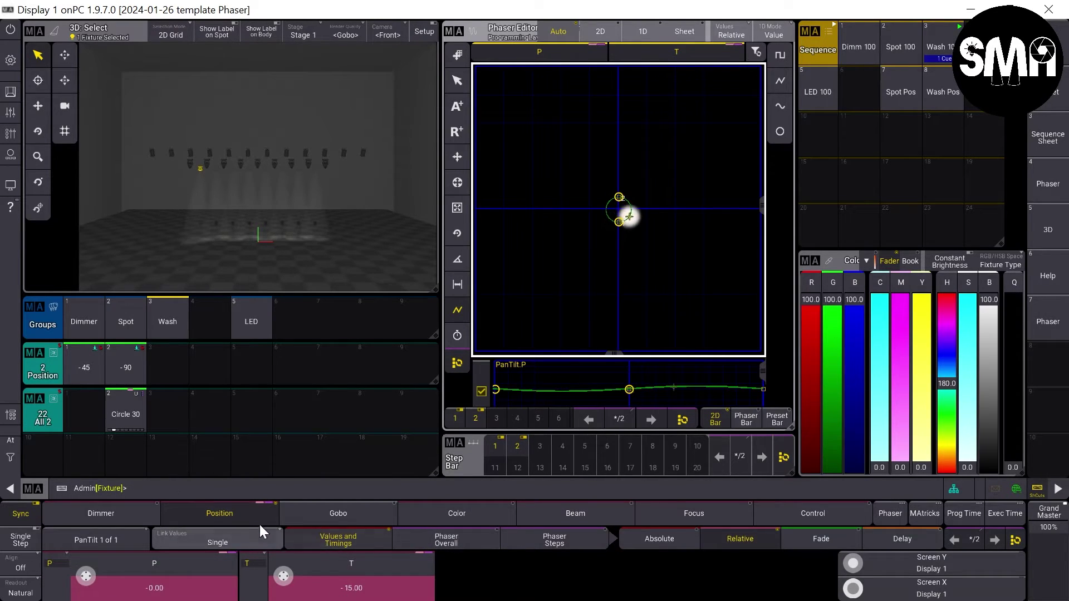
left_click(453, 542)
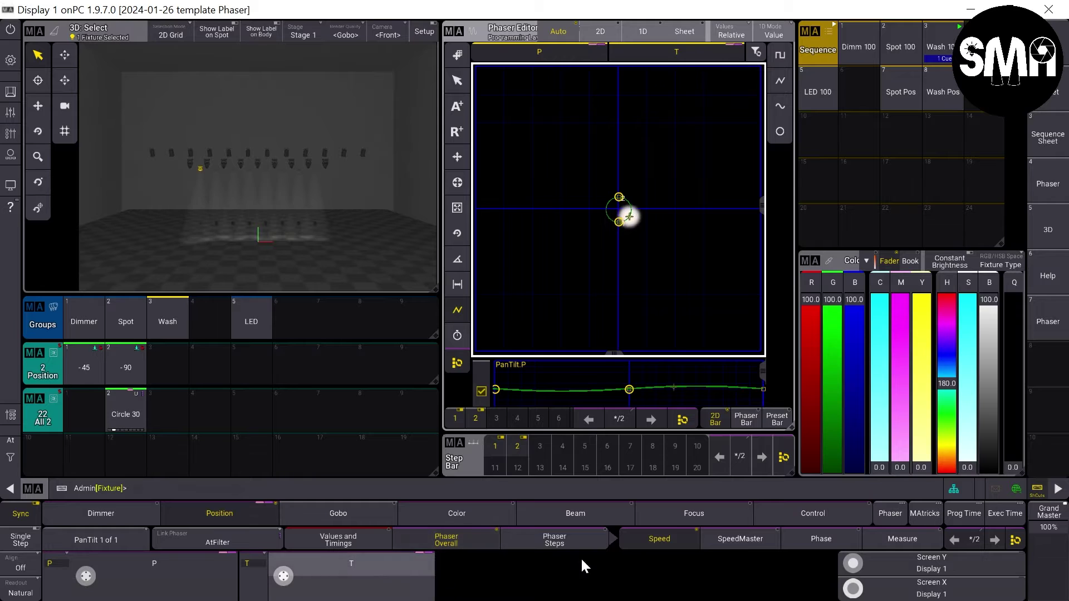
left_click(657, 541)
left_click(361, 581)
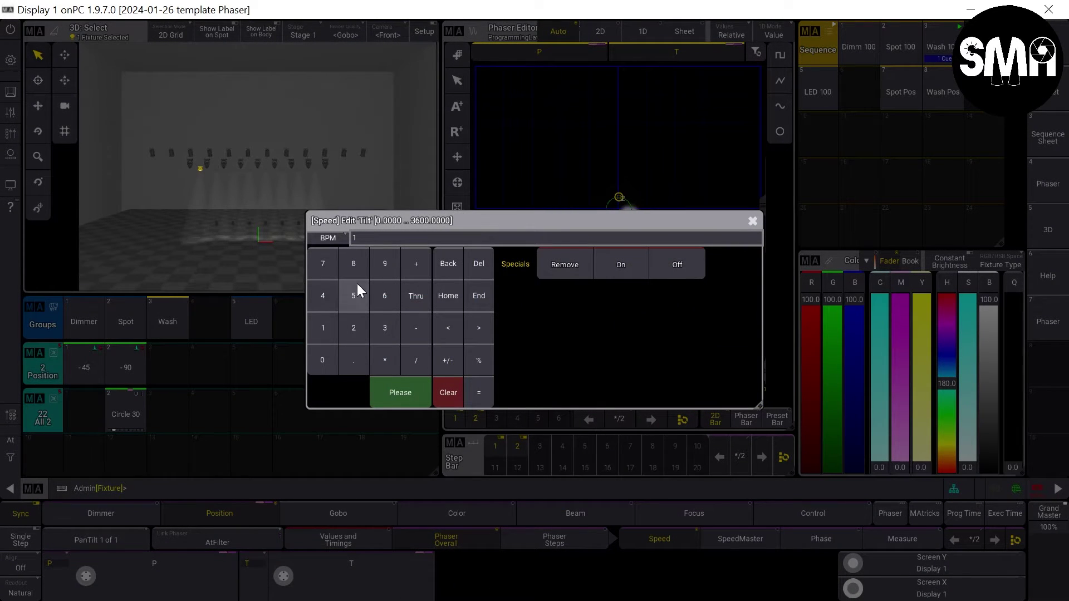
left_click(381, 392)
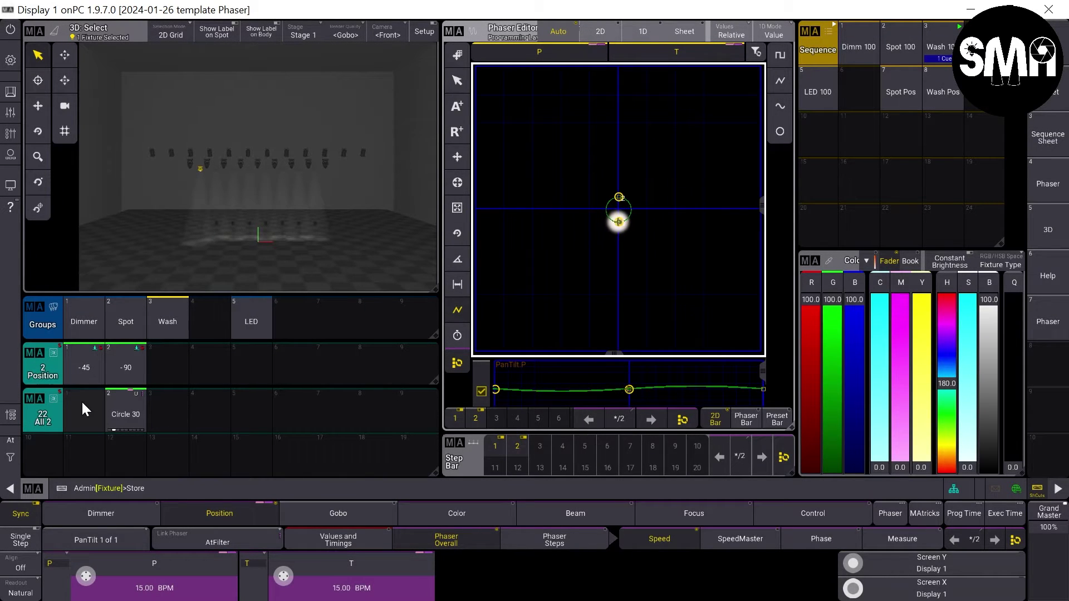
- Store the phaser as a Universal preset in slot 1 of the All 2 pool and name it "Circle 15"
key("s")
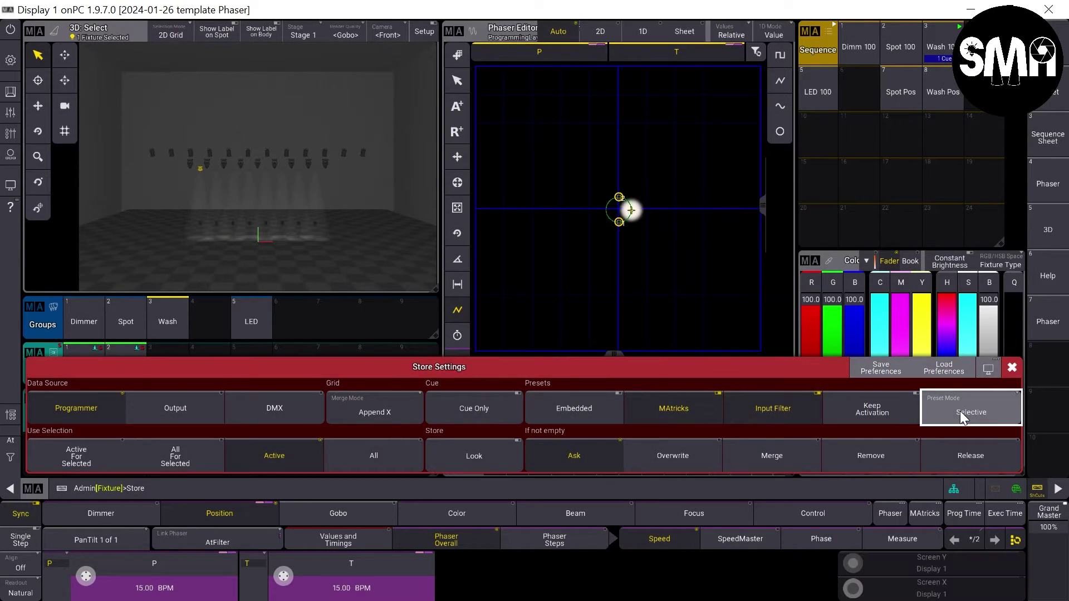
left_click(1004, 415)
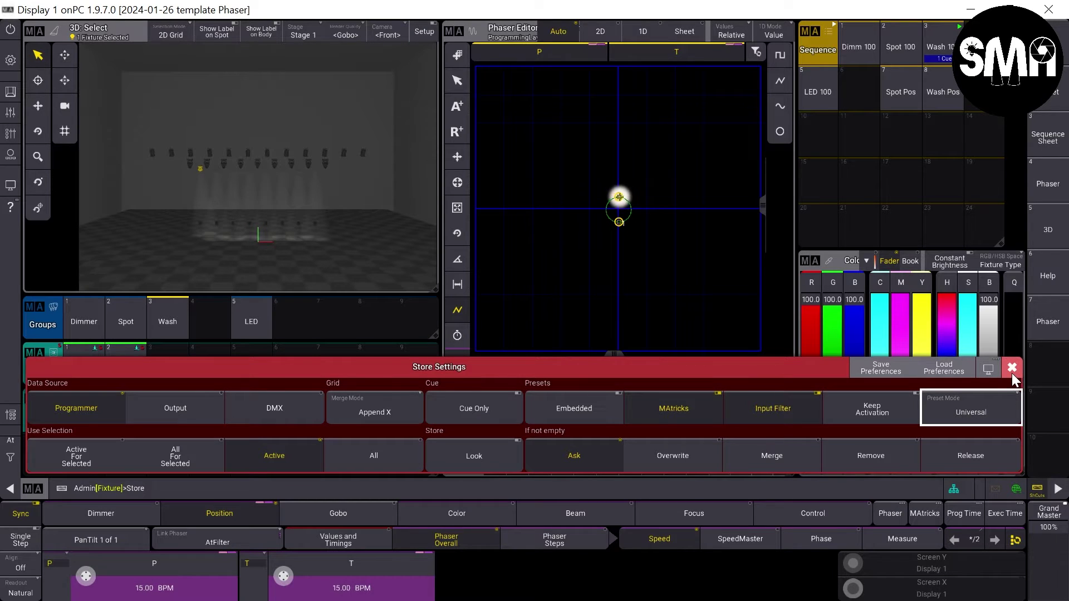
left_click(84, 407)
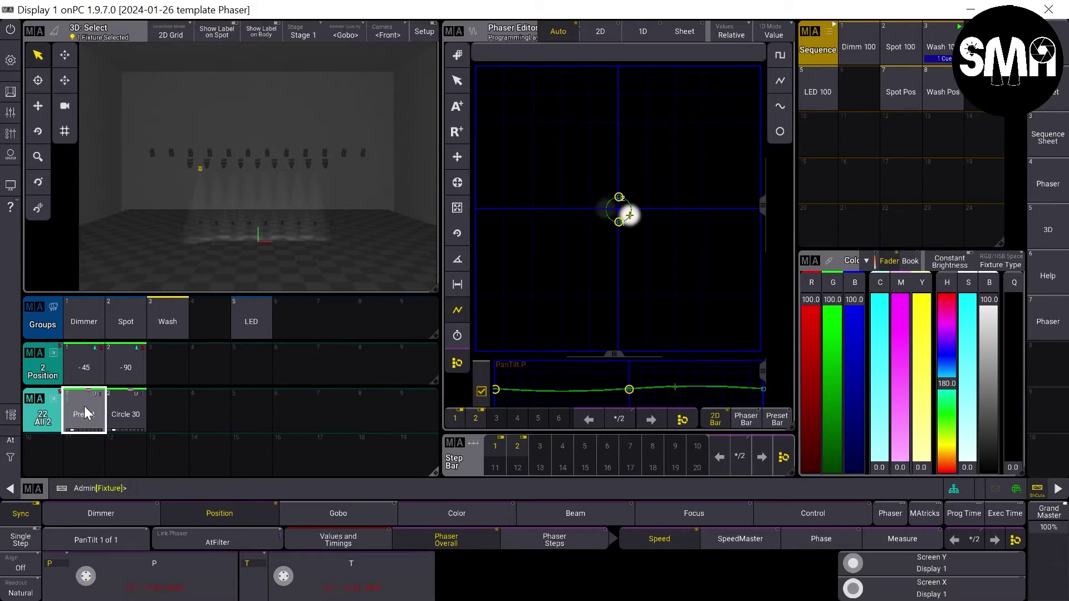
left_click(88, 371)
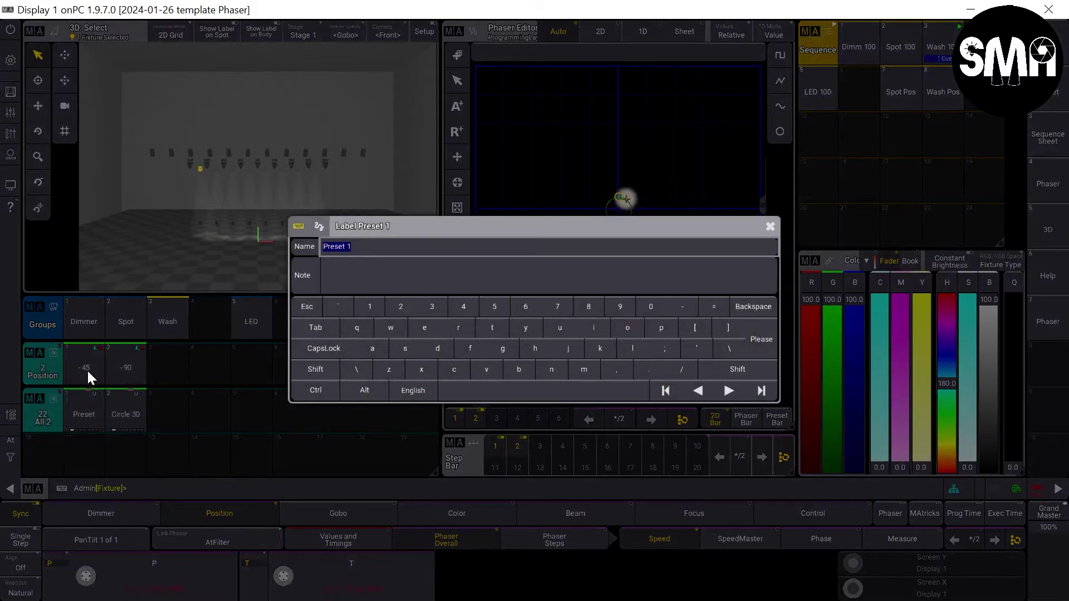
type("Circle")
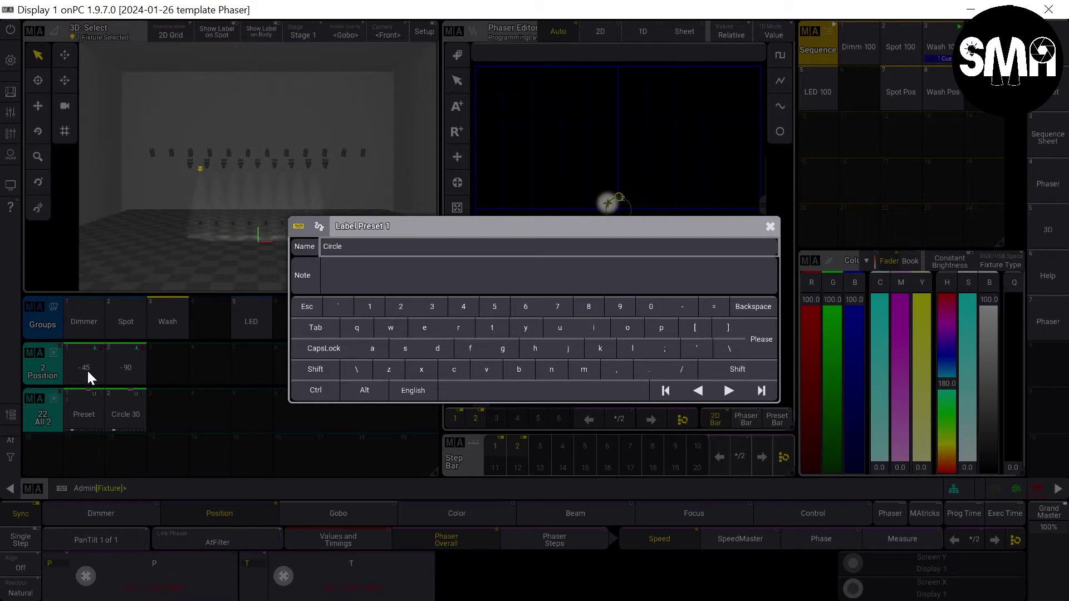
type(" 15")
key("Return")
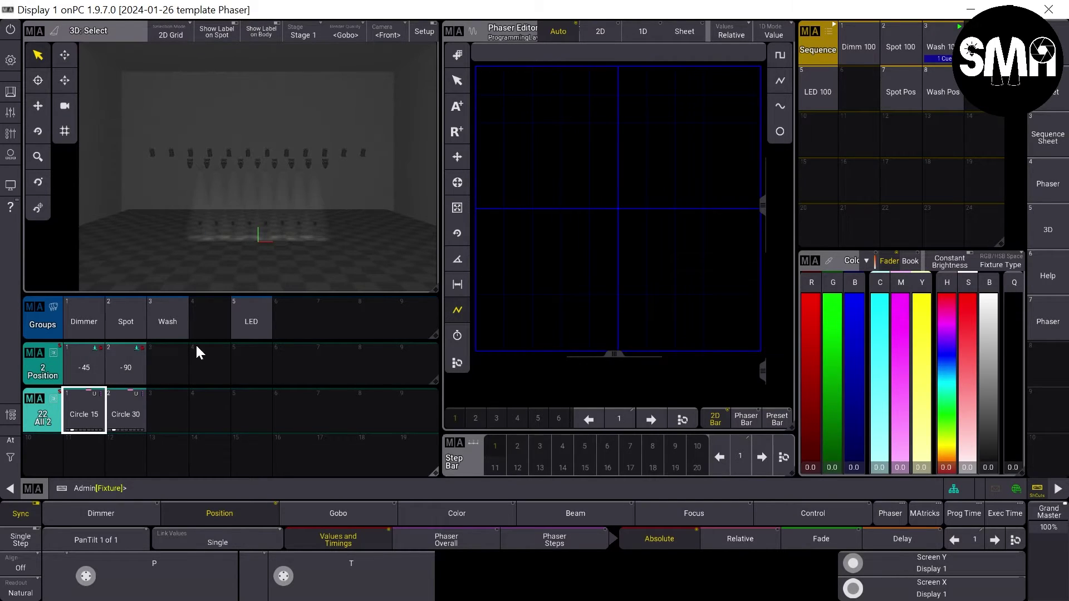
- Compare the Circle 30 and Circle 15 presets on the Wash group by alternating between them, and clear the programmer
left_click(168, 322)
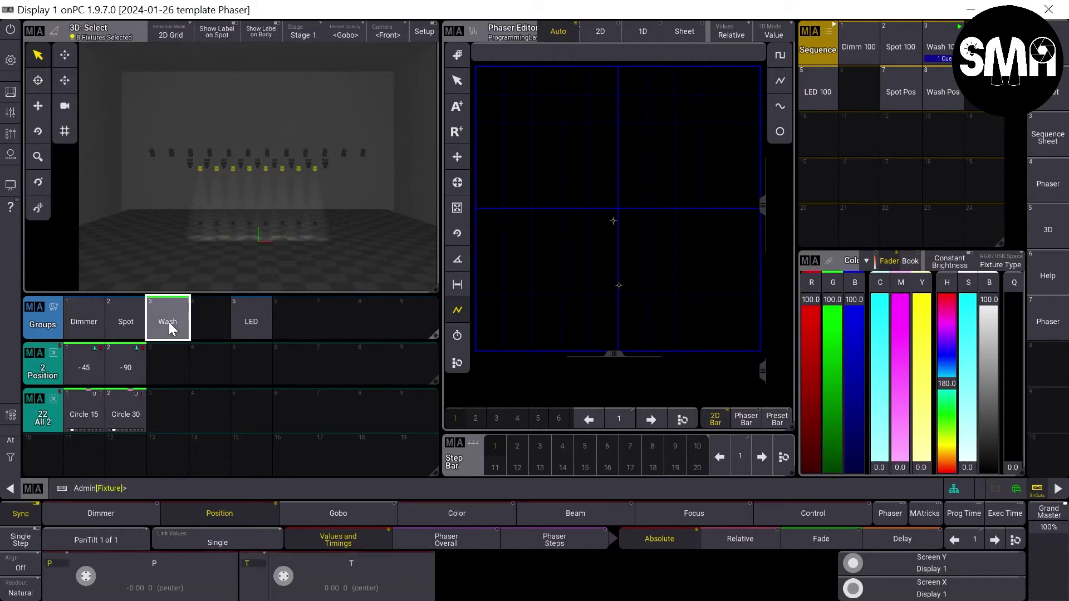
left_click(118, 410)
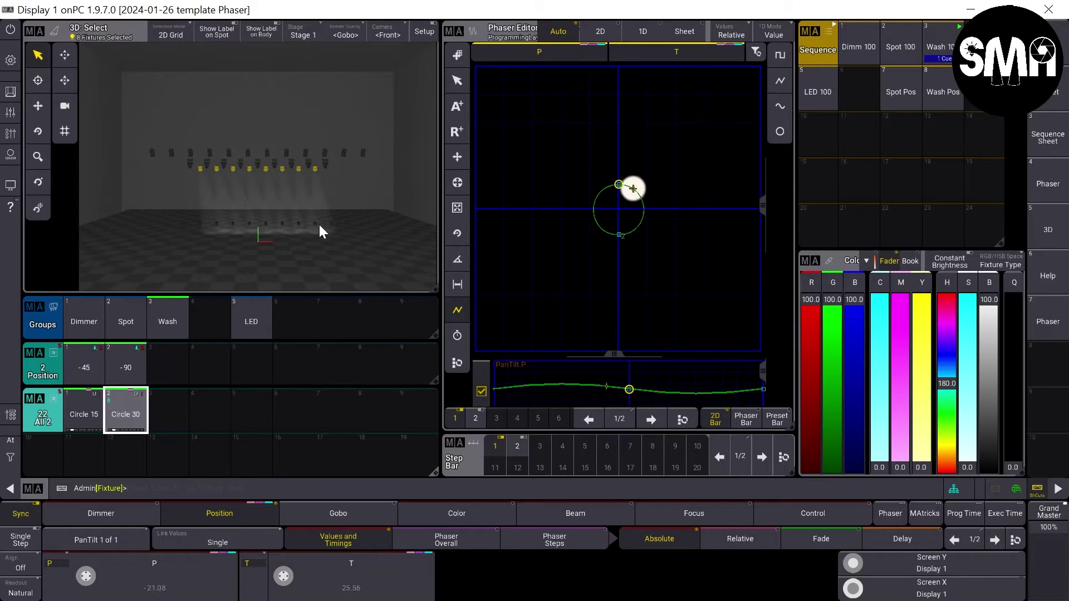
left_click(72, 416)
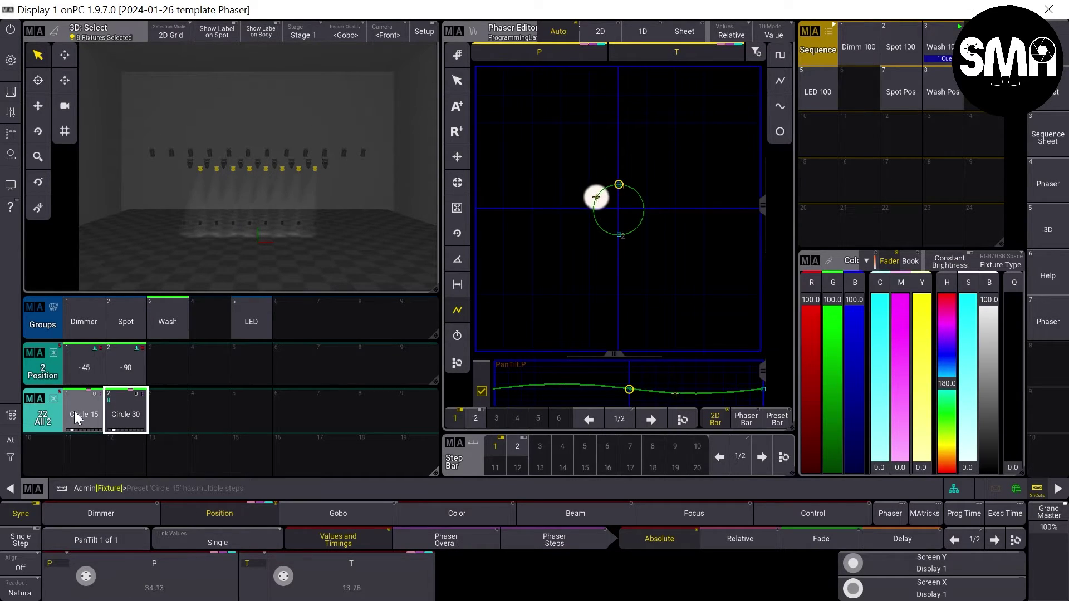
left_click(131, 407)
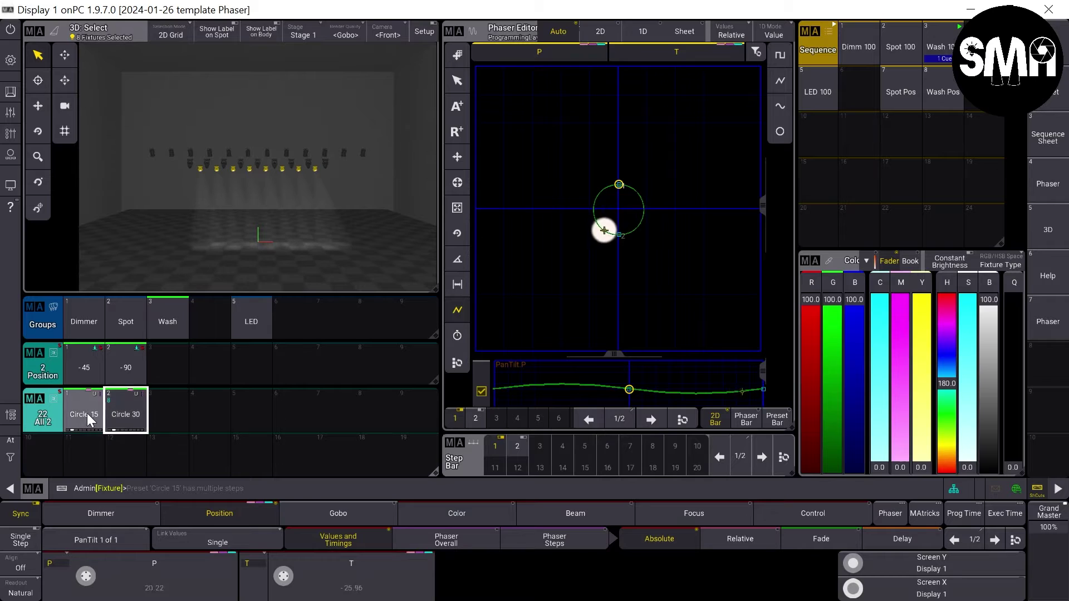
left_click(87, 414)
left_click(124, 412)
left_click(81, 409)
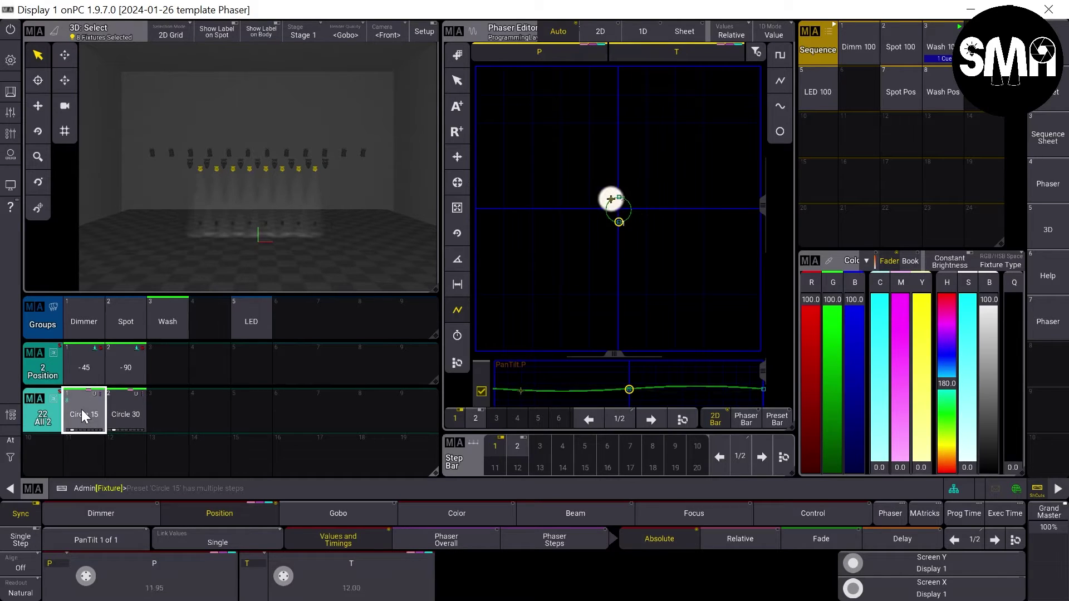
left_click(119, 409)
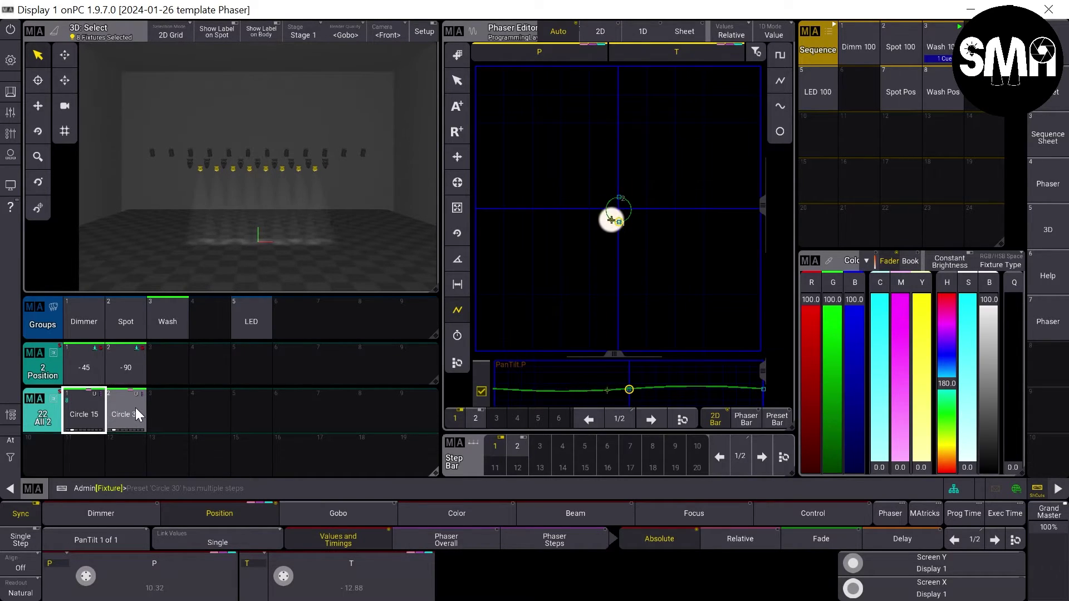
key("BackSpace")
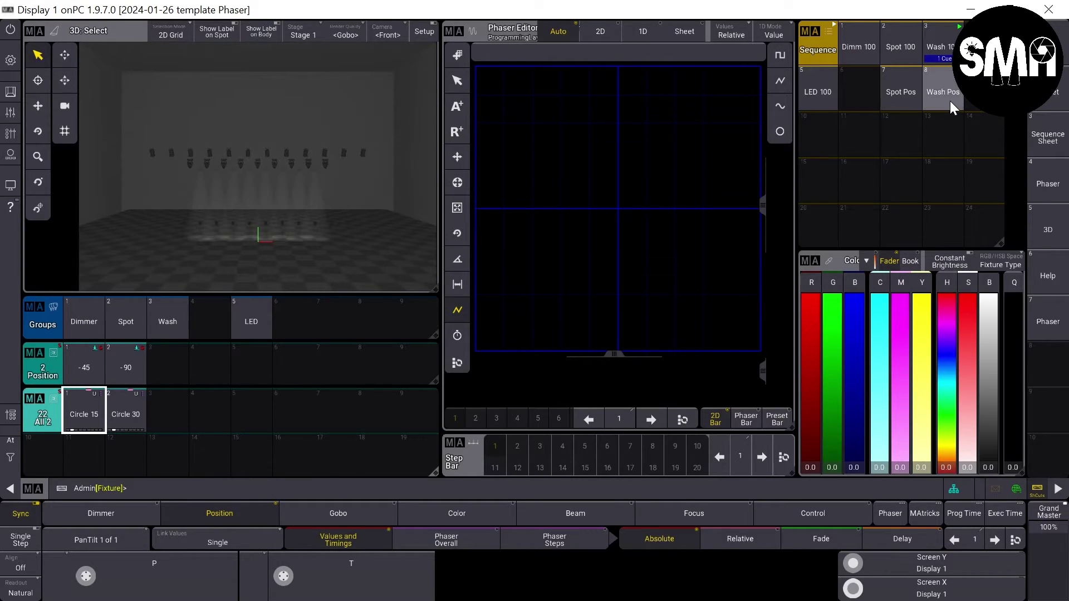
- Start the Wash Pos sequence at its -45 cue and try Circle 15 followed by Circle 30 on the Wash group
left_click(934, 83)
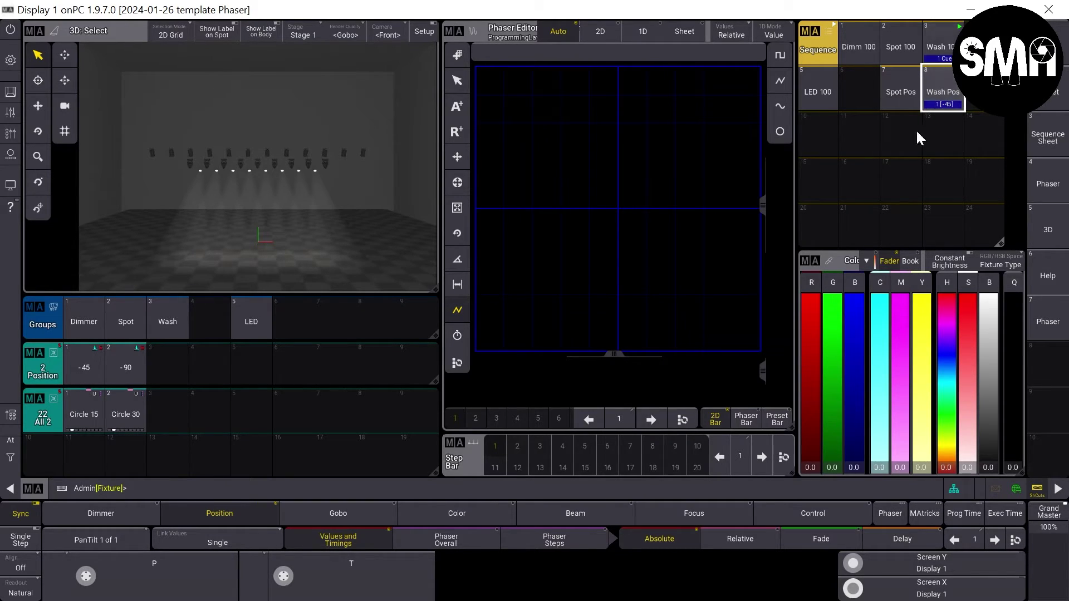
left_click(182, 306)
left_click(90, 403)
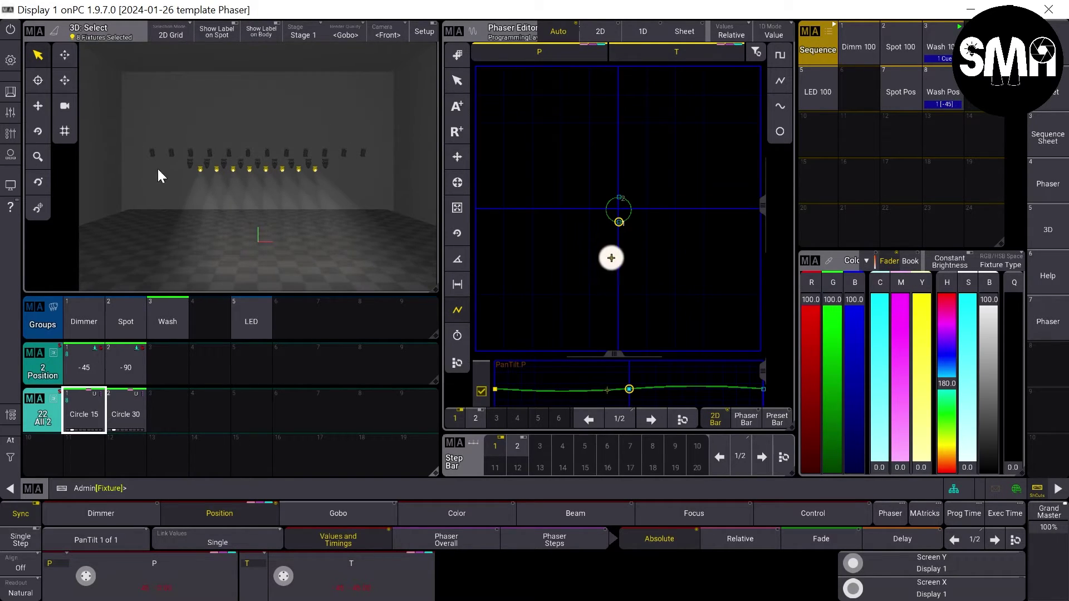
left_click(133, 412)
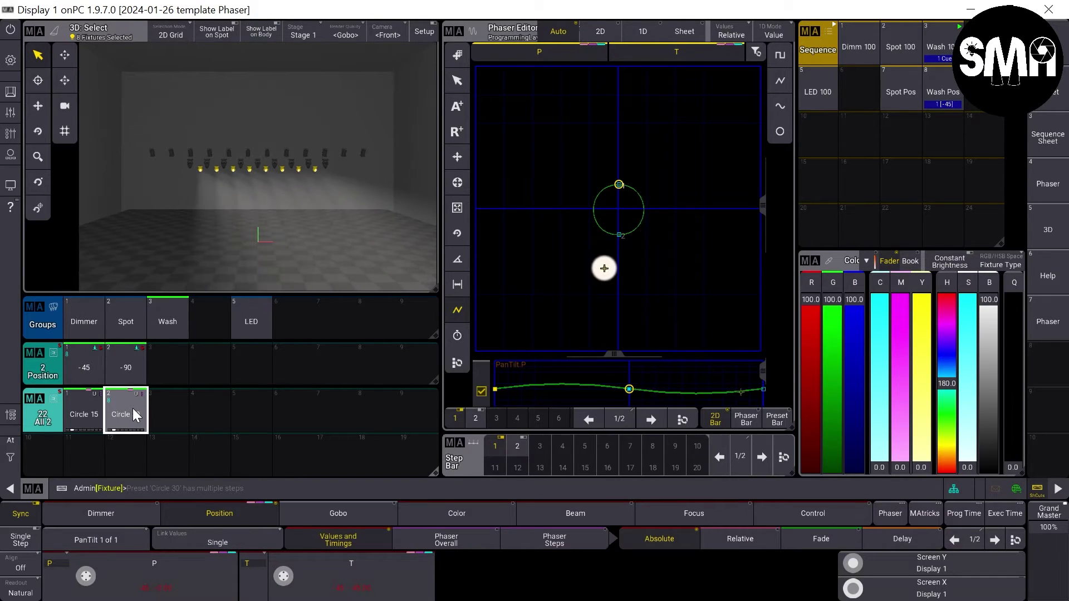
- Advance the Wash Pos sequence to its -90 cue and apply Circle 30 followed by Circle 15 to the Wash group
left_click(952, 97)
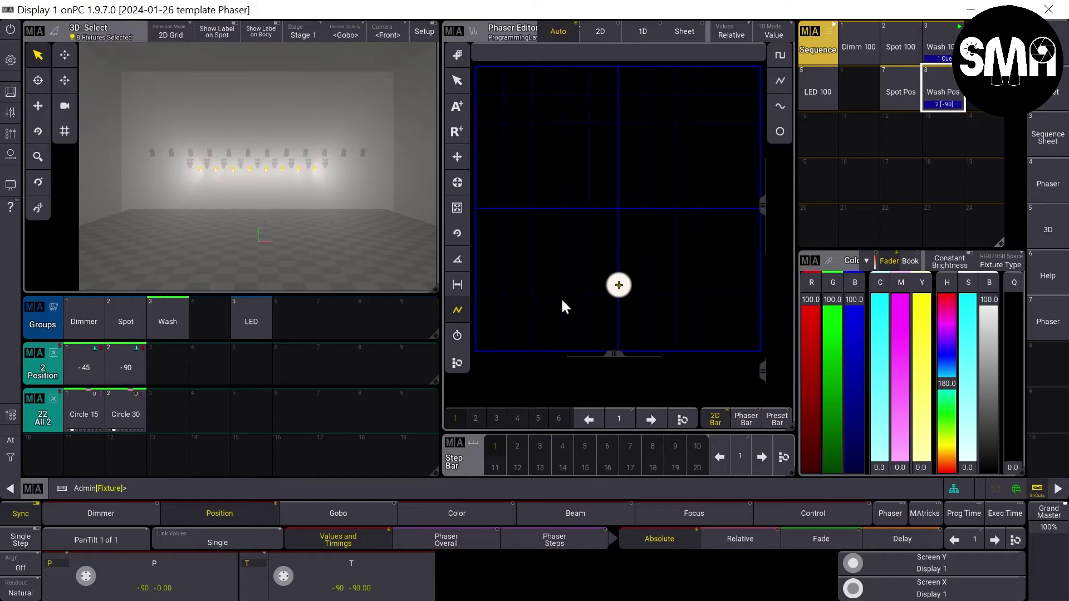
left_click(171, 319)
left_click(133, 396)
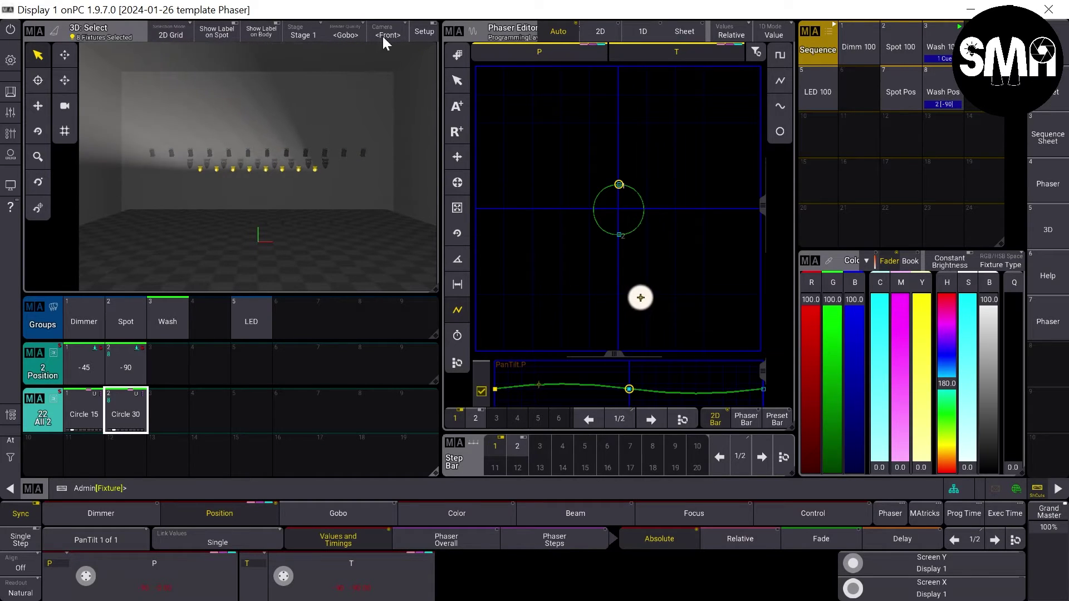
left_click(79, 418)
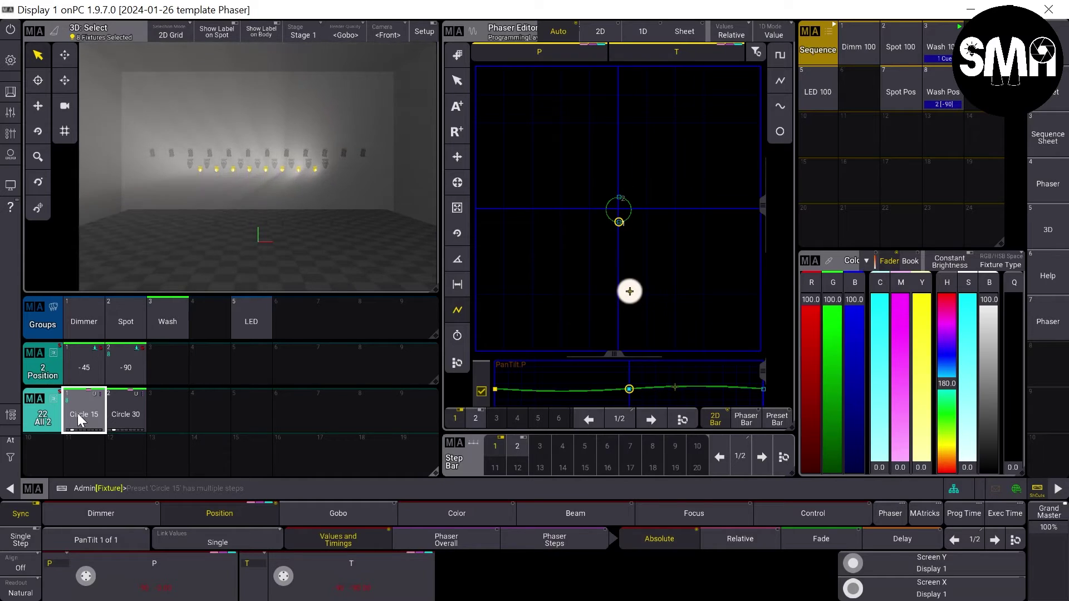
- Return the Wash Pos sequence to its -45 cue and clear the programmer
left_click(943, 88)
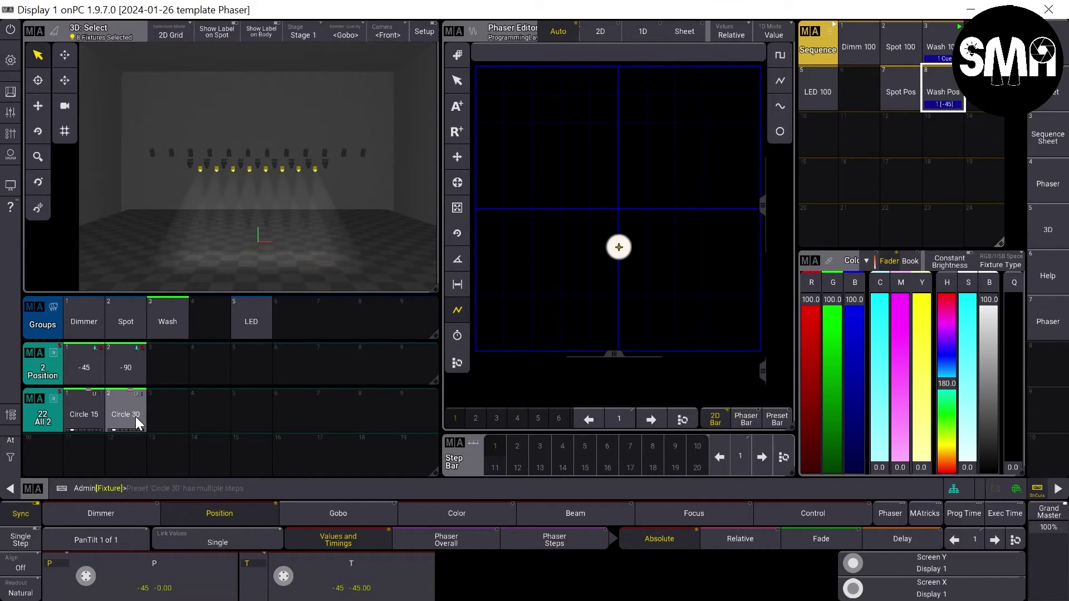
key("BackSpace")
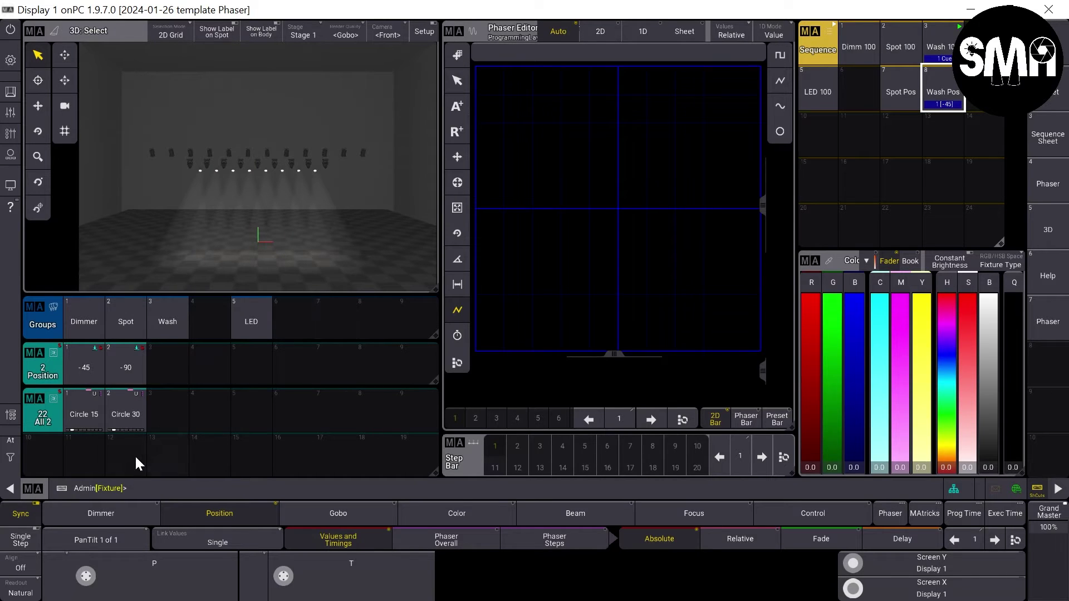
- Create a recipe in empty slot 11 of the All 2 preset pool, using the All 2 preset Circle 30 as its values
right_click(93, 442)
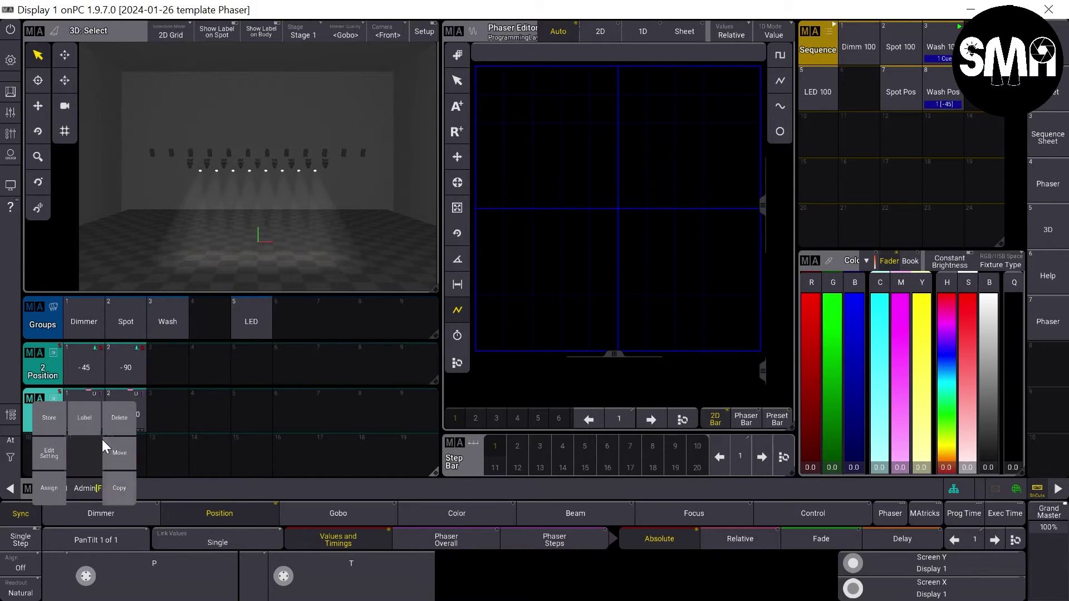
left_click(47, 446)
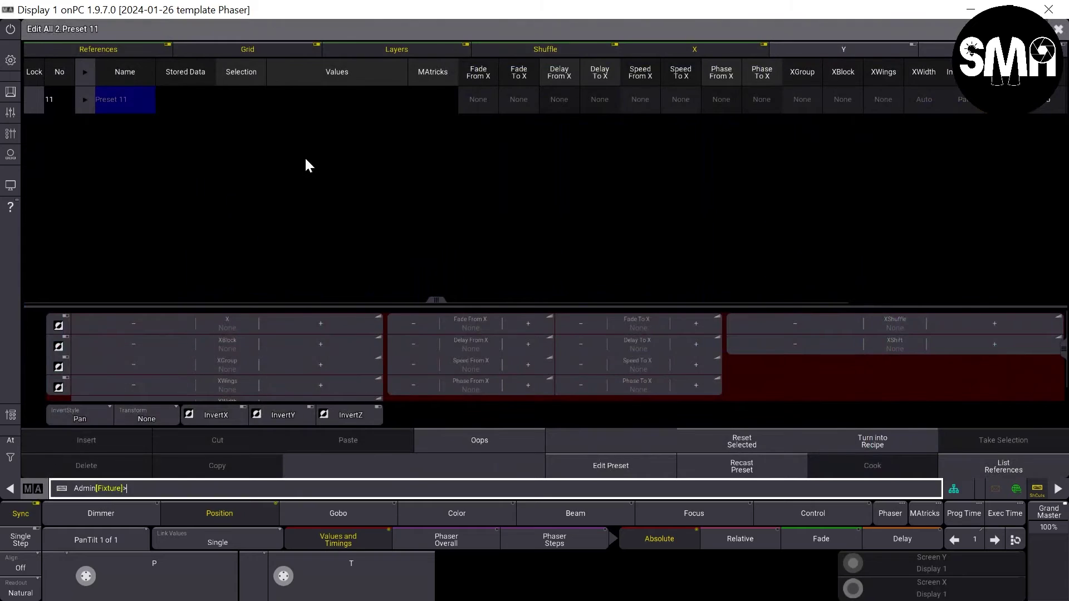
left_click(84, 100)
left_click(117, 128)
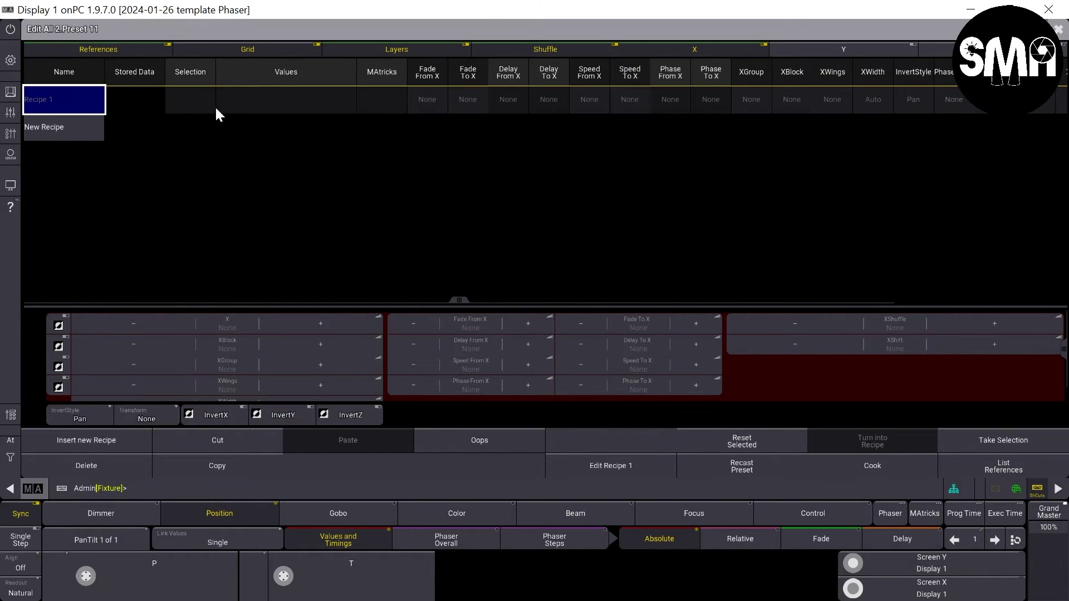
left_click(272, 108)
left_click(272, 109)
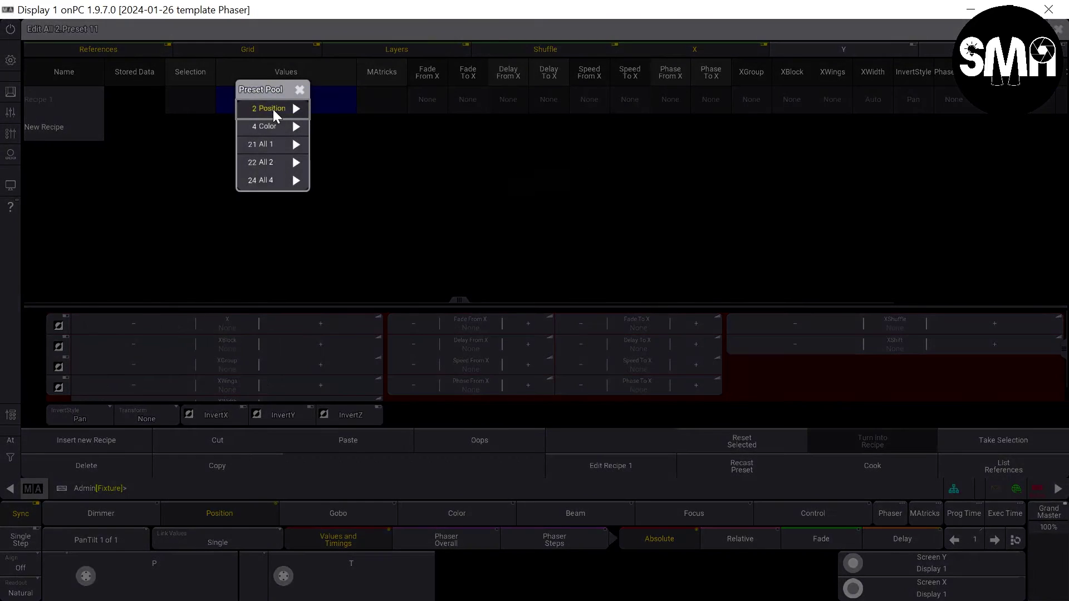
left_click(287, 162)
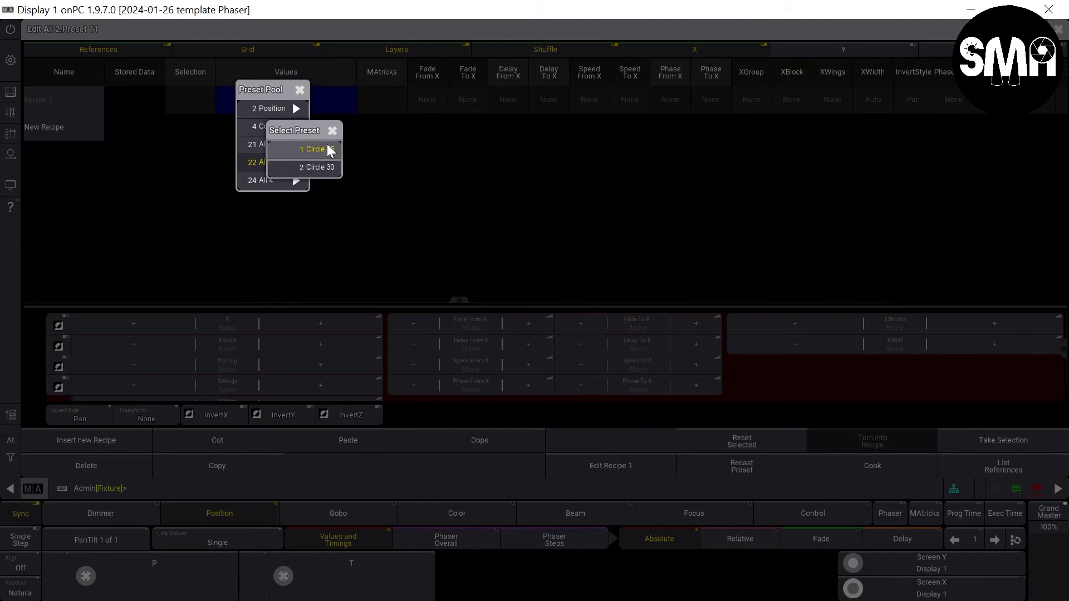
left_click(331, 165)
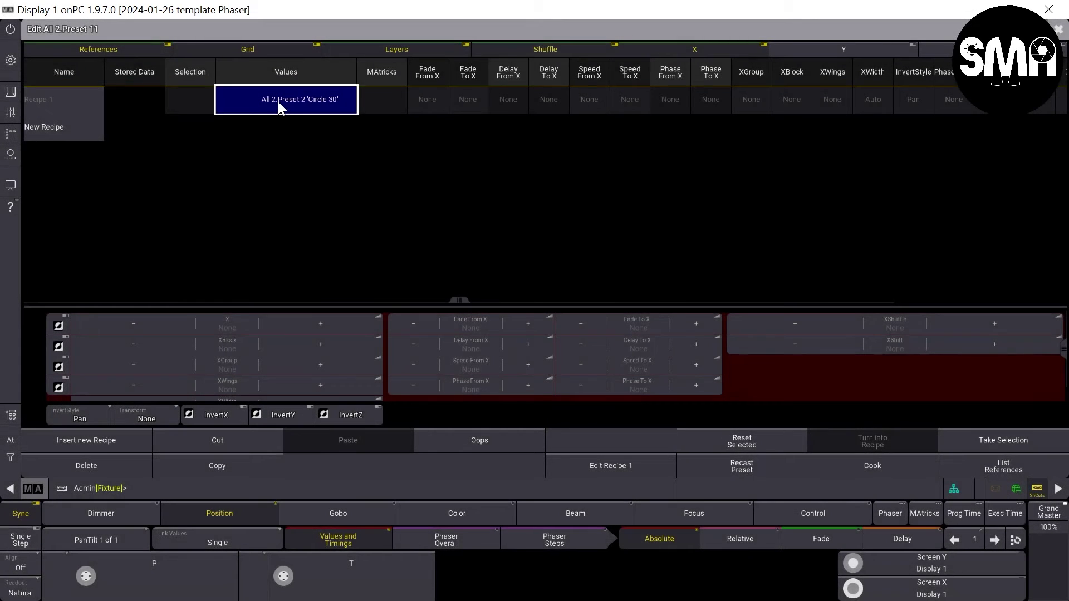
- Spread the recipe's X phase from 0 to 360° and close the preset editor
left_click(647, 387)
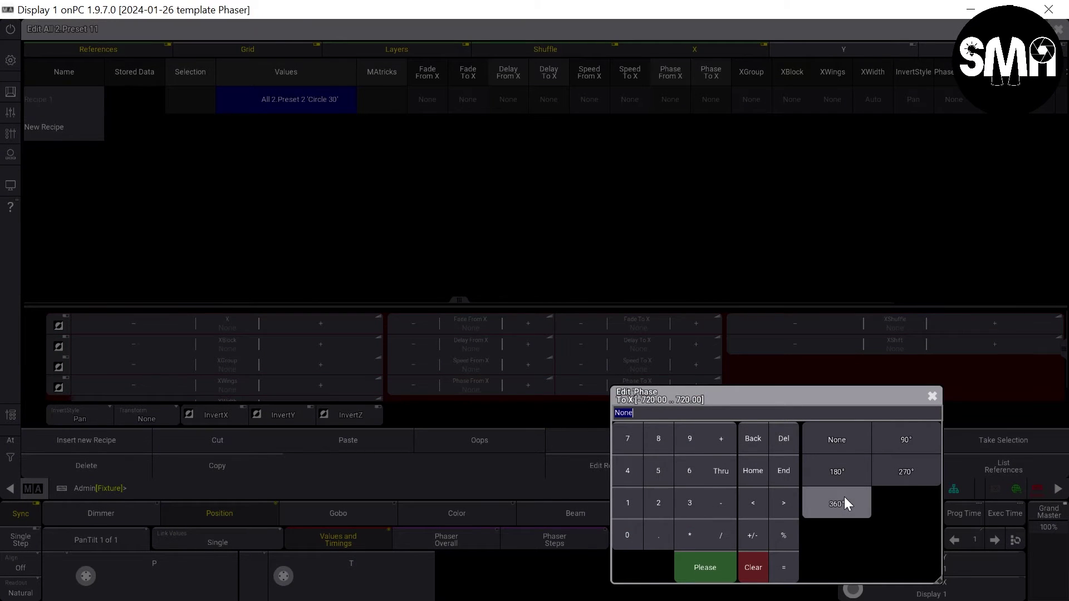
left_click(845, 497)
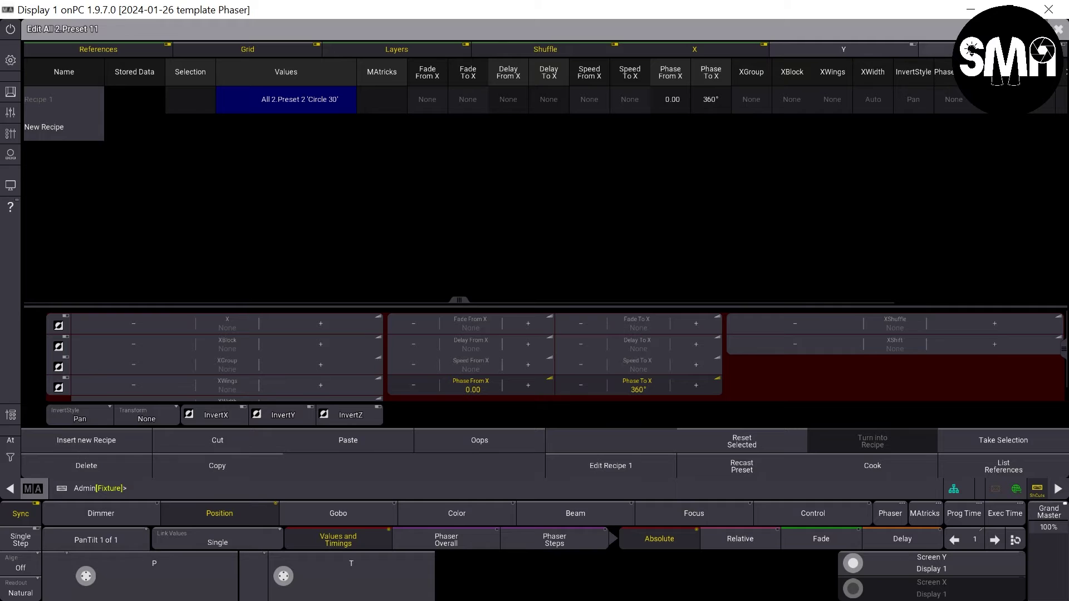
key("Escape")
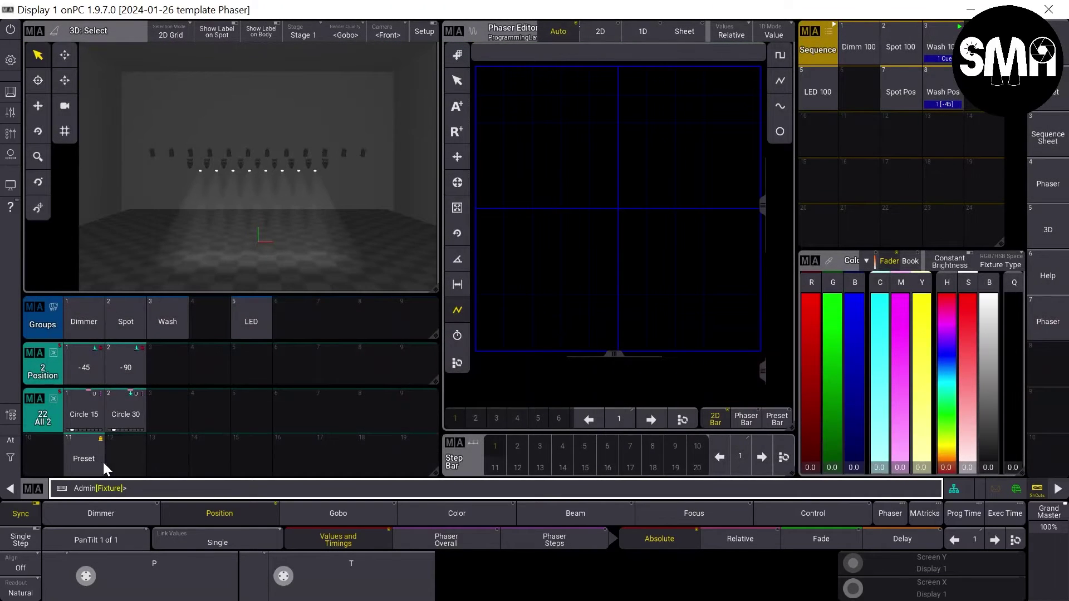
- Label All 2 preset 11 as "Circle 360" and apply it to the Wash group
left_click(88, 461)
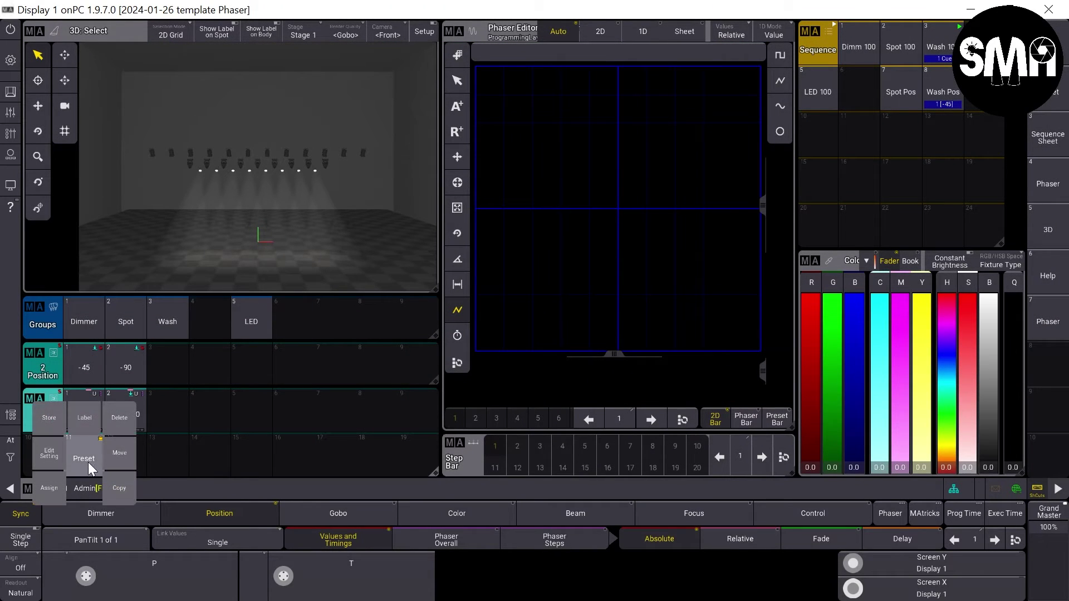
left_click(78, 413)
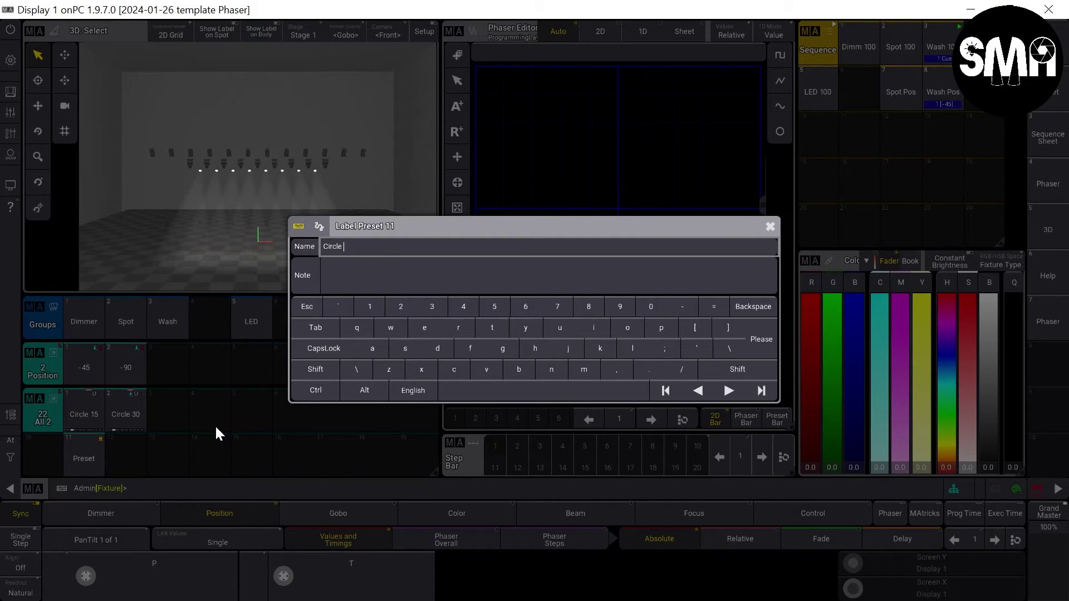
type("Circle 360")
key("Return")
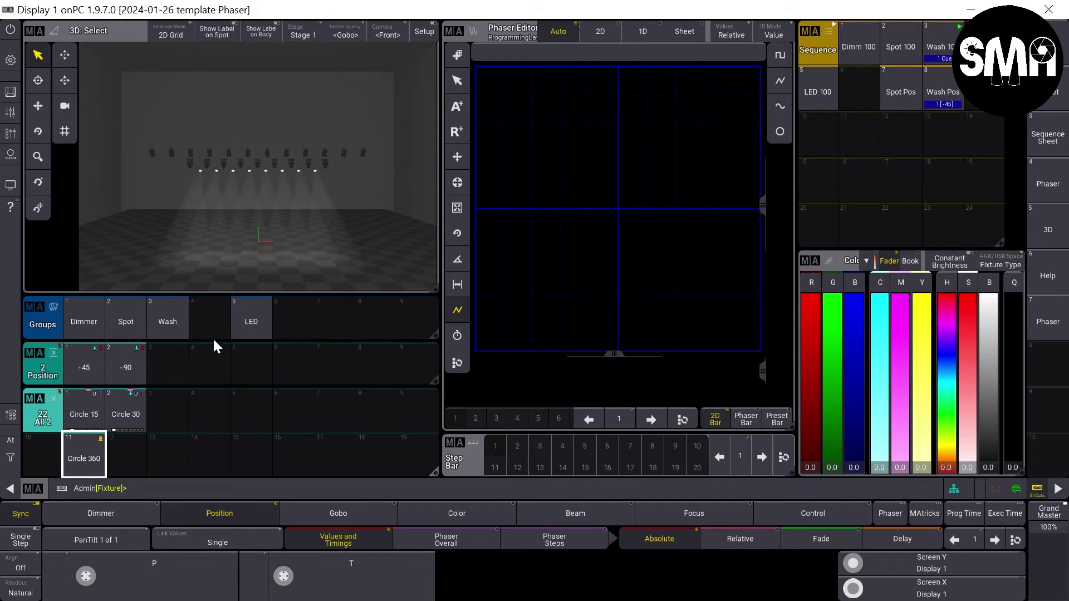
left_click(160, 316)
left_click(93, 442)
left_click(126, 415)
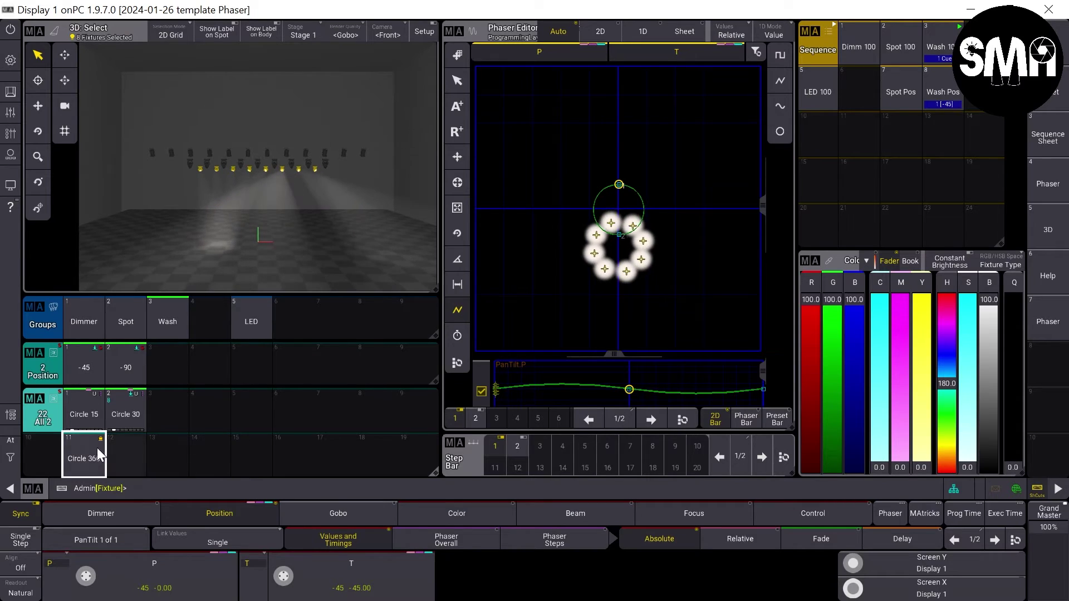
- Copy the Circle 360 preset to slot 12 and set the copied recipe's Phase To X to 180° and XWings to 2
mouse_move(87, 446)
left_mouse_down()
mouse_move(97, 520)
mouse_move(114, 477)
mouse_move(125, 485)
mouse_move(125, 460)
mouse_move(90, 442)
left_mouse_up()
left_click(122, 453)
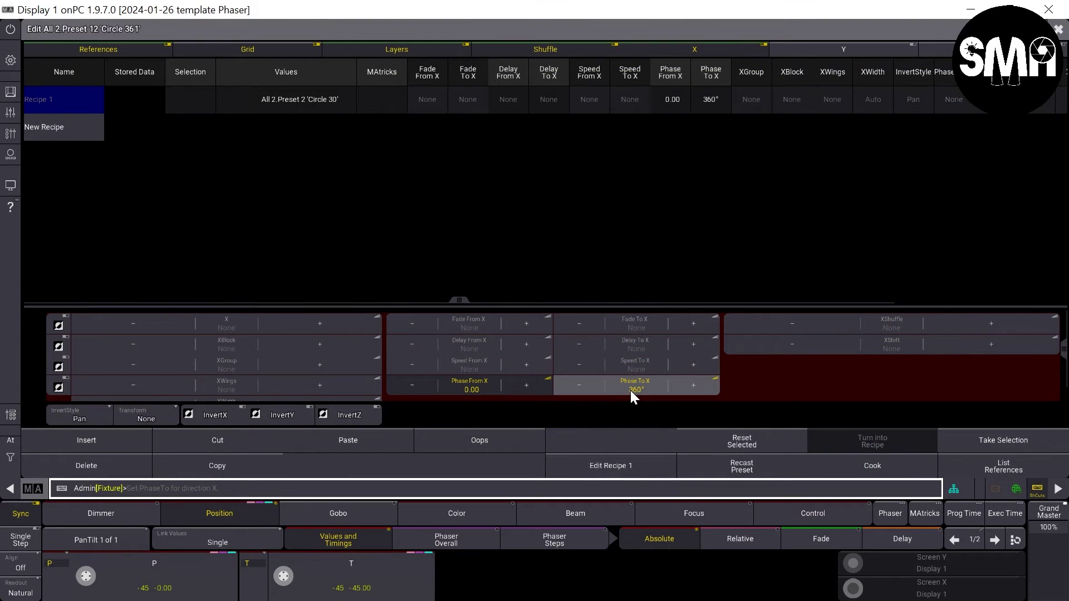
left_click(631, 390)
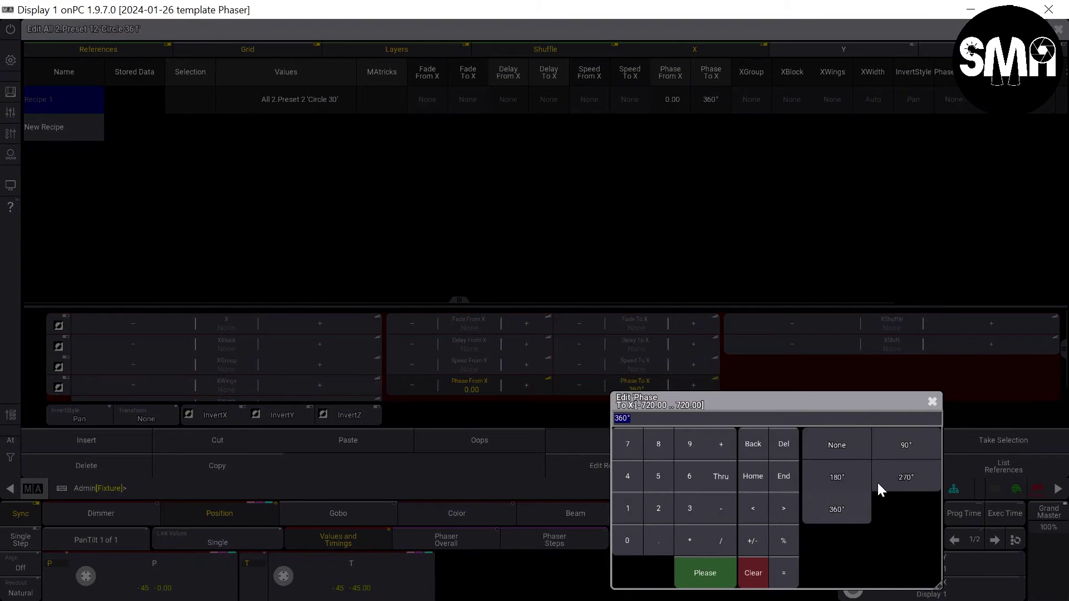
left_click(849, 477)
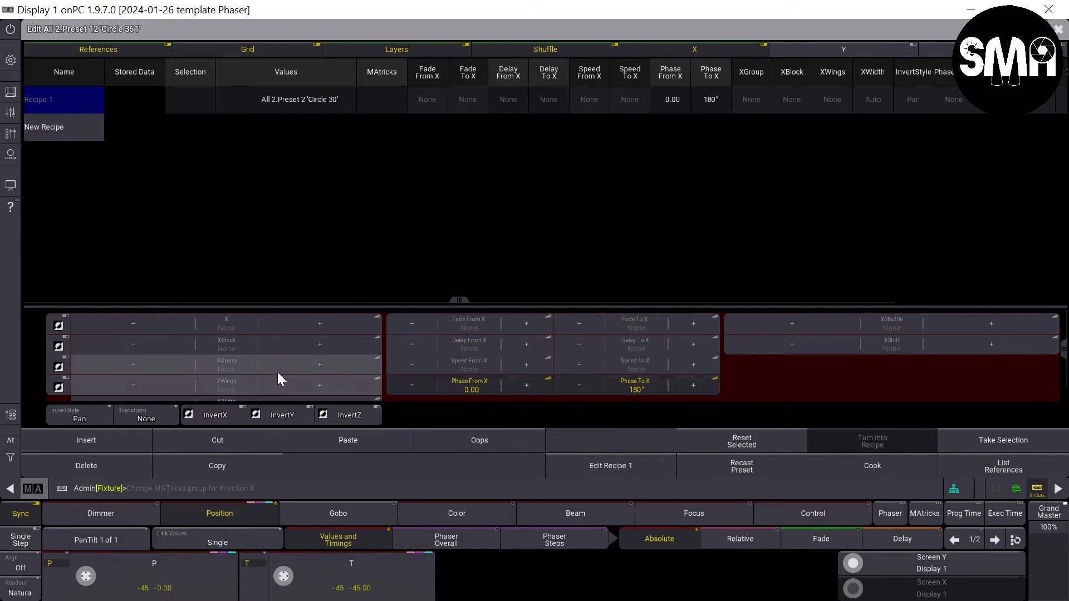
left_click(309, 378)
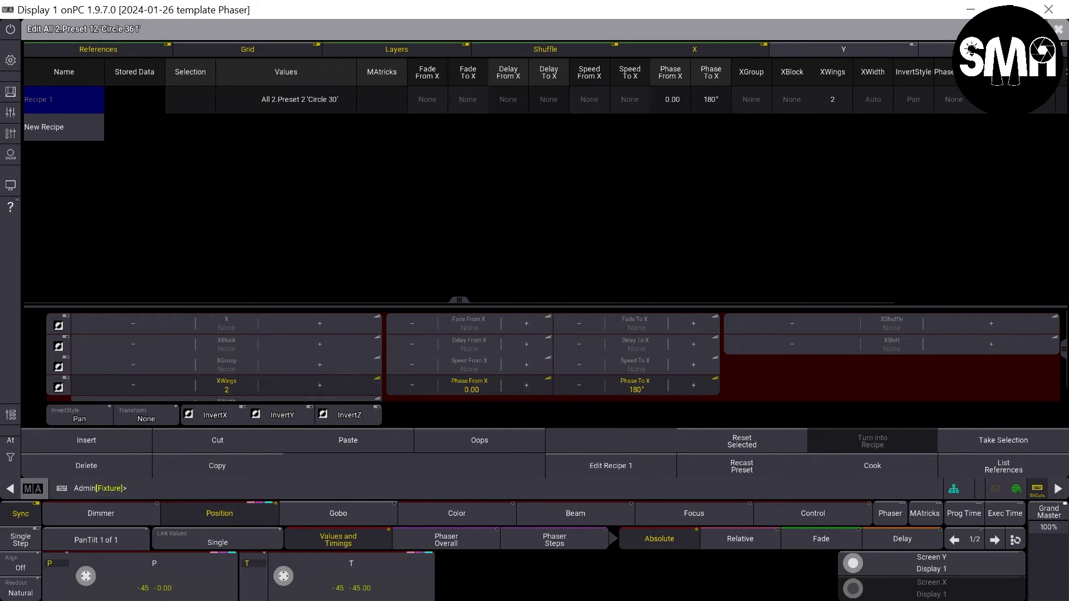
left_click(1060, 31)
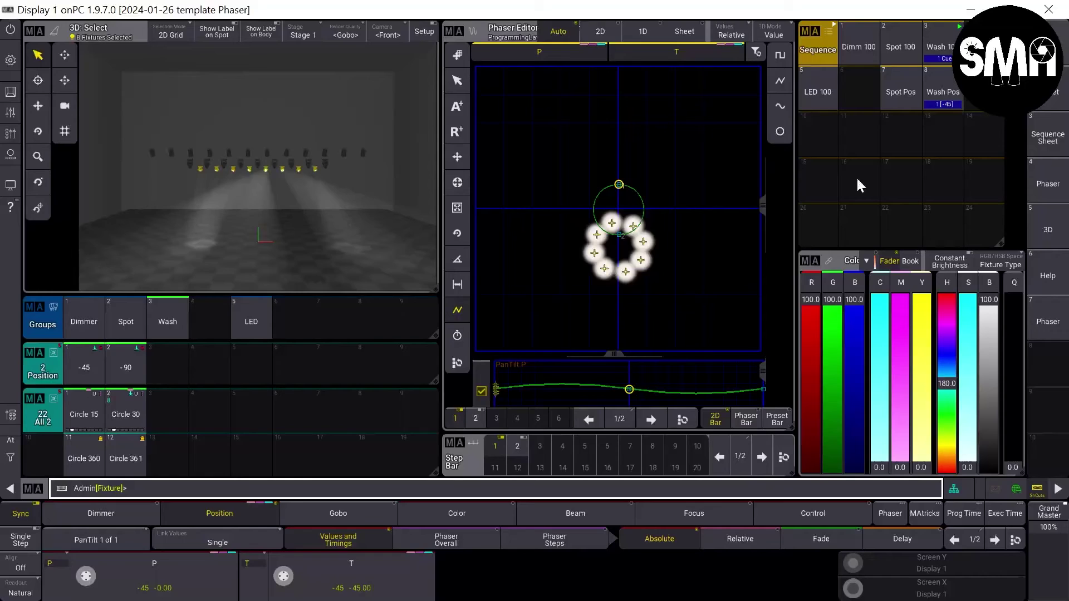
- Rename All 2 preset 12 as "Circle 180 W2" and apply it to the Wash group
right_click(123, 455)
left_click(124, 418)
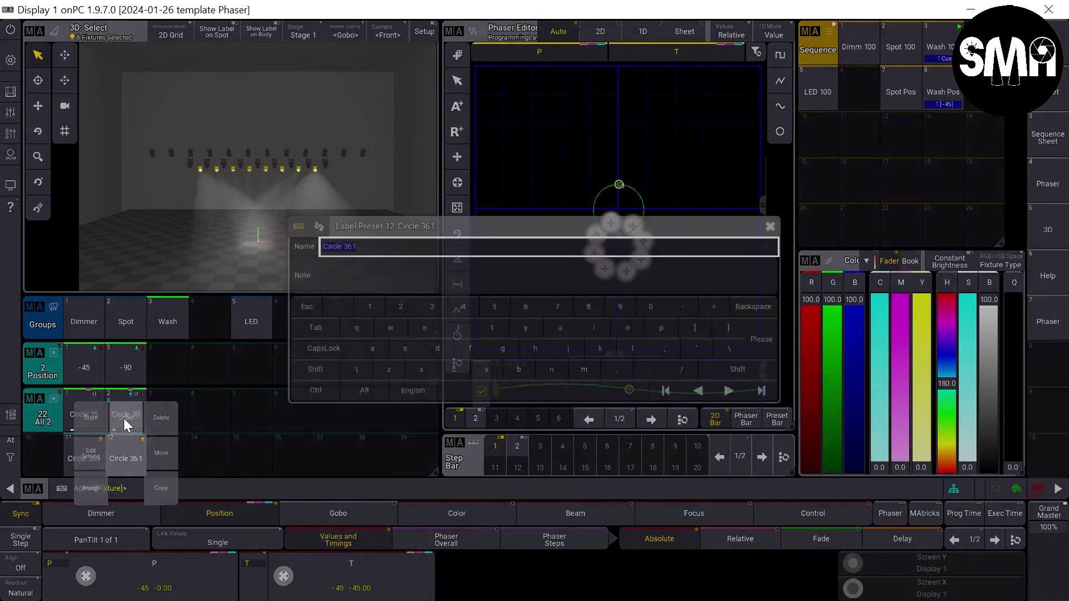
key("BackSpace")
key("BackSpace")
key("BackSpace")
key("BackSpace")
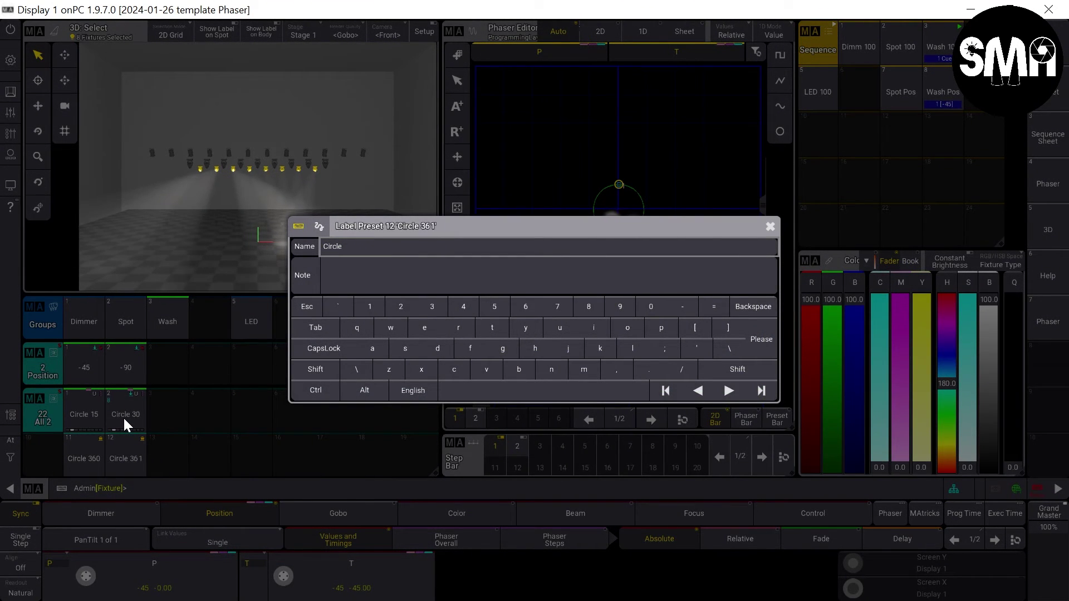
type("180 W2")
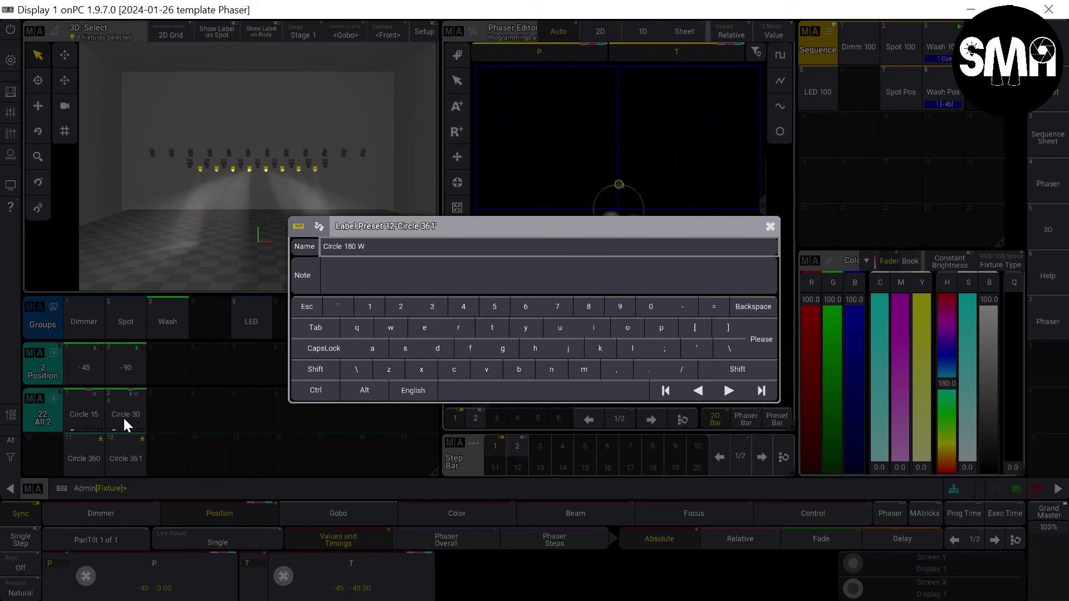
key("Return")
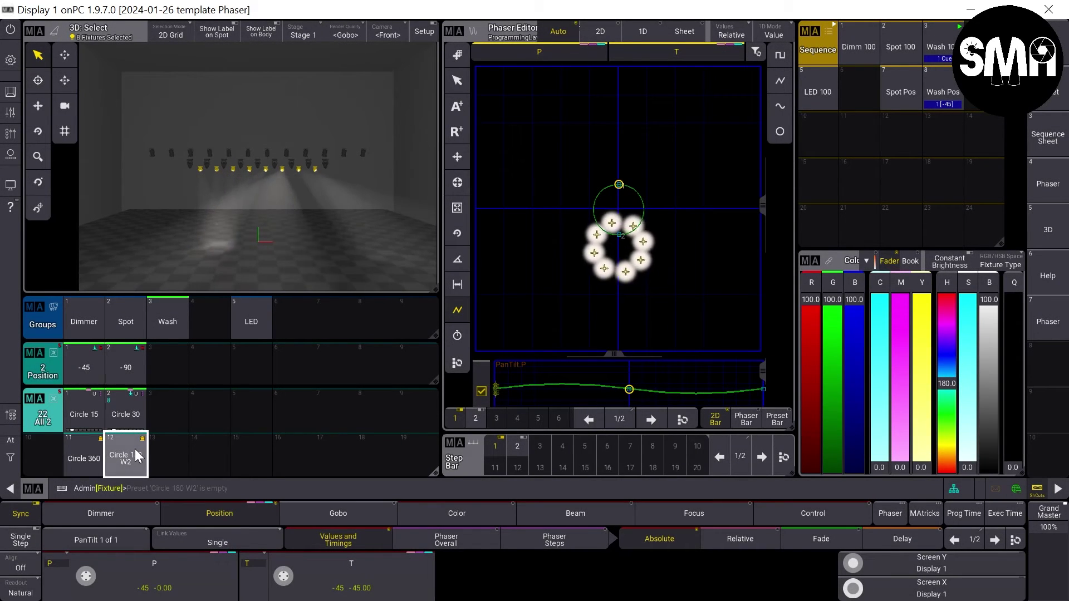
left_click(135, 448)
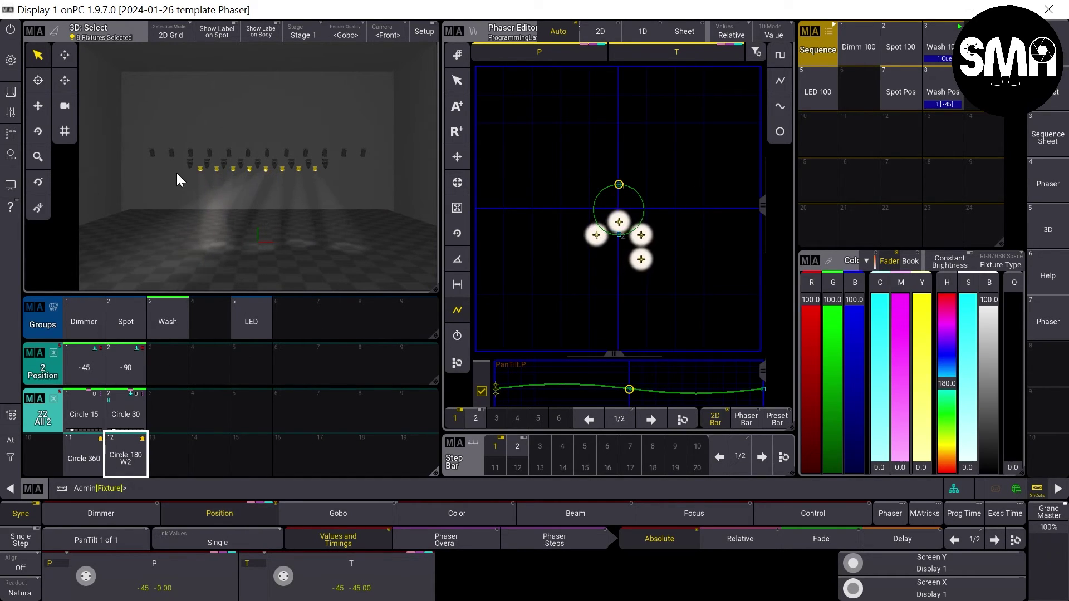
left_click(131, 444)
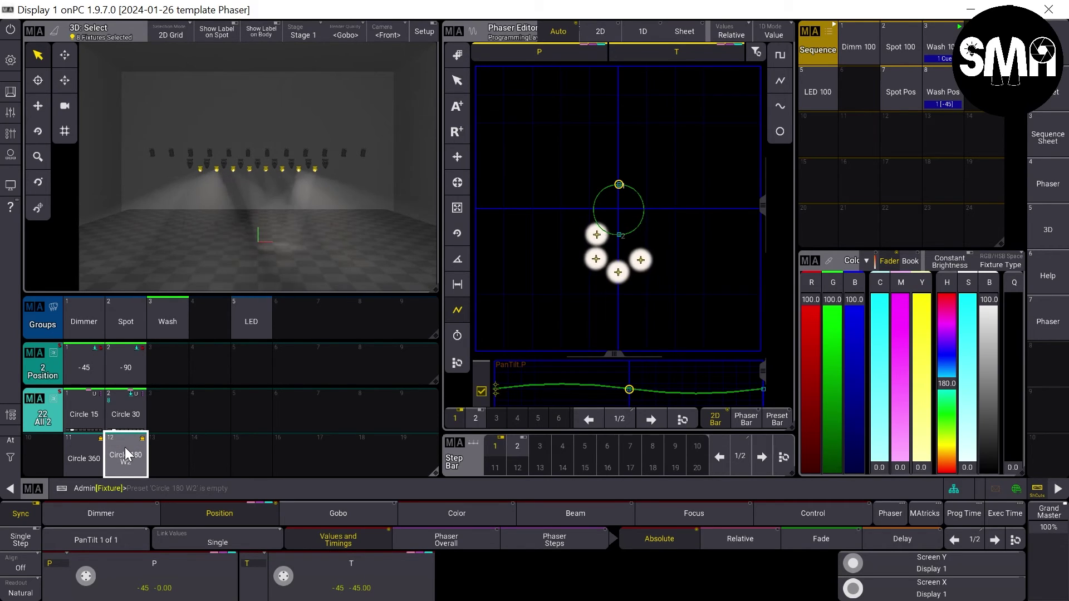
- Set the Circle 180 W2 recipe's MAtricks transform to Mirror and reapply the preset to the Wash group
right_click(124, 448)
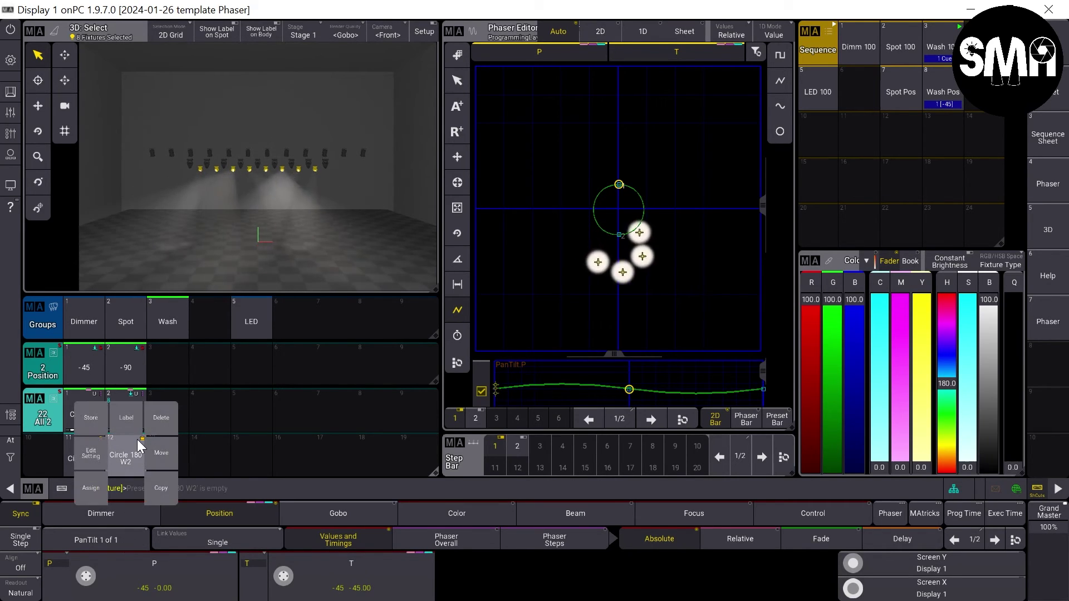
left_click(89, 444)
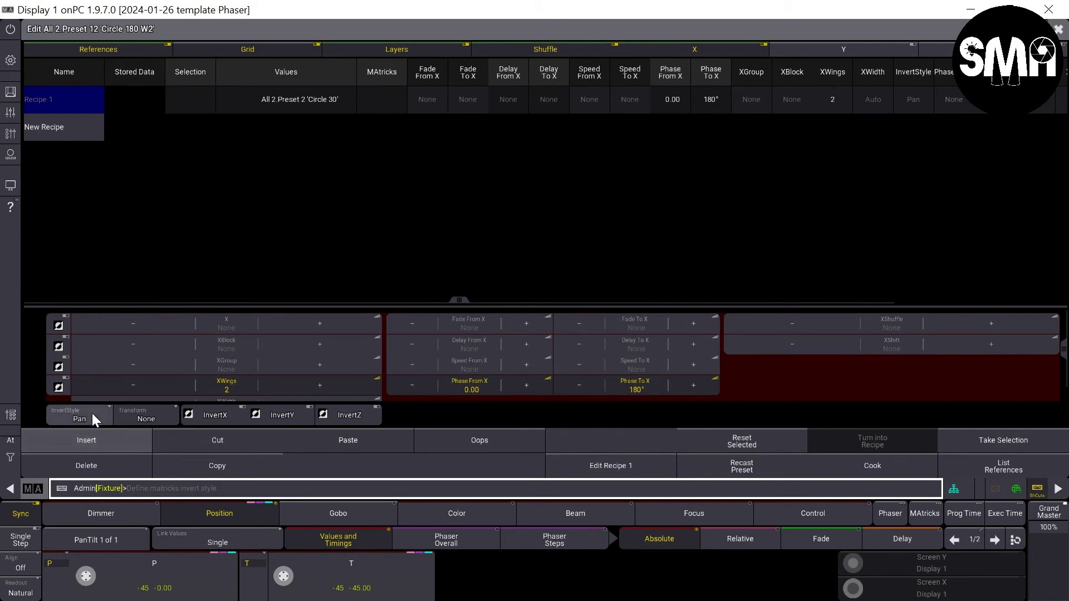
left_click(160, 417)
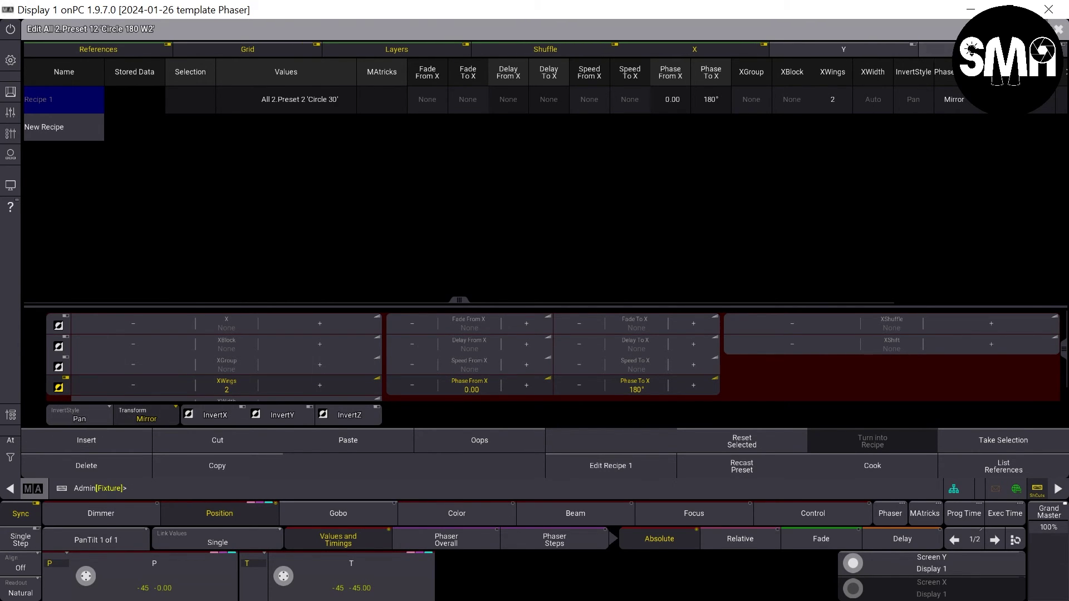
left_click(1058, 30)
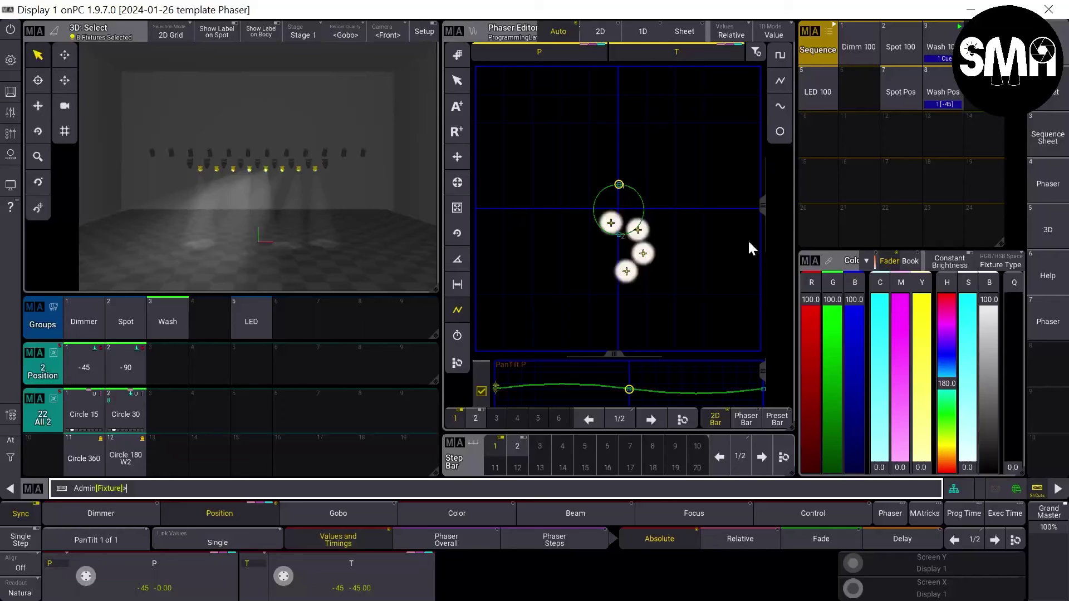
left_click(126, 460)
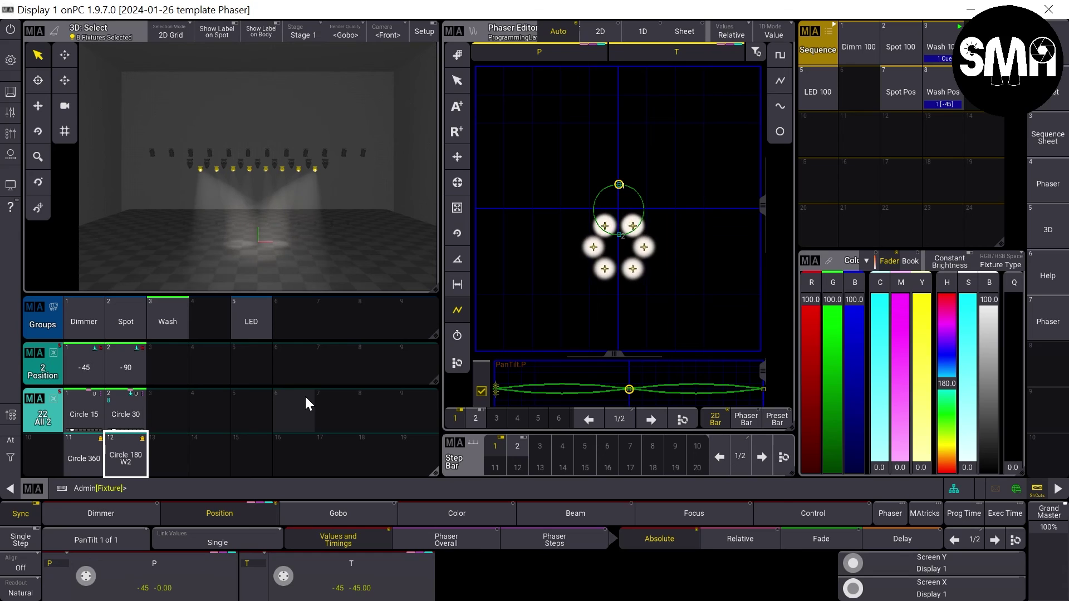
- Clear the programmer, start the Spot 100 sequence and bring the Spot Pos sequence to its -90 cue
key("BackSpace")
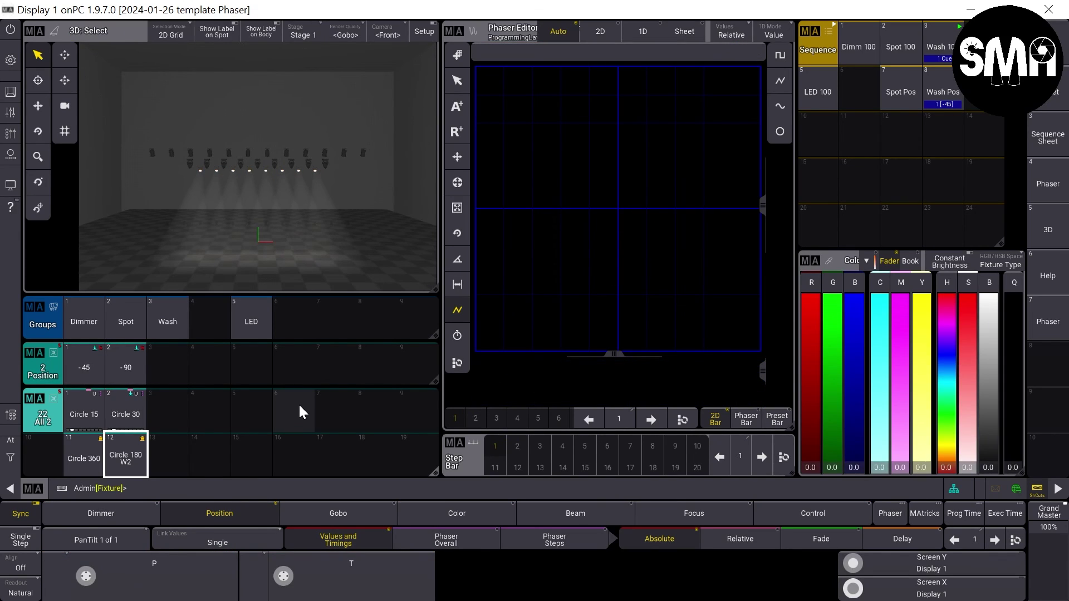
left_click(891, 43)
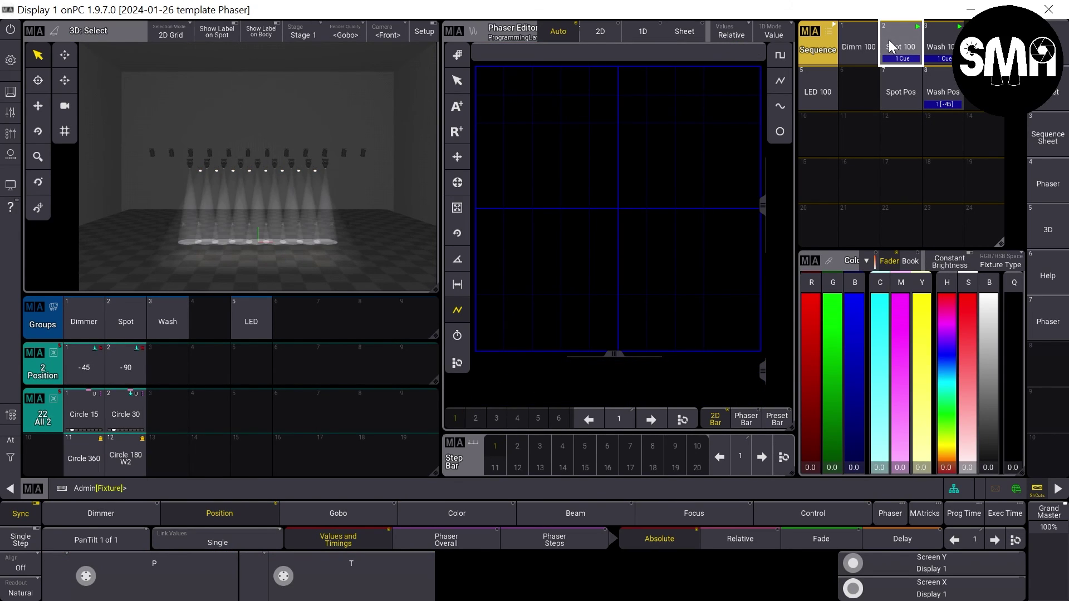
left_click(903, 87)
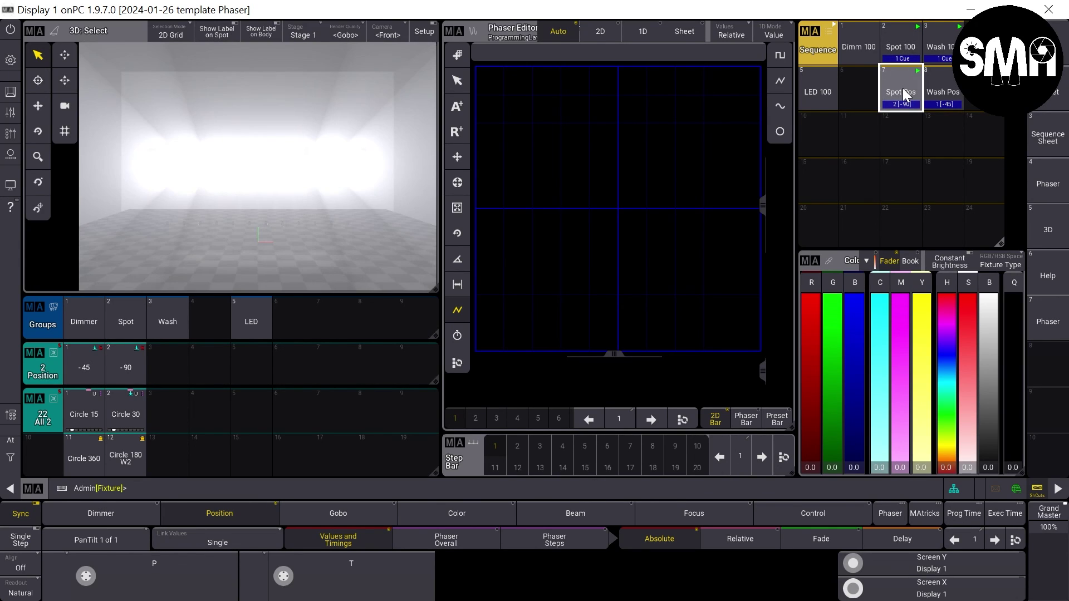
- Apply Circle 180 W2 to the Spot group and Circle 360 to the Wash group
left_click(112, 455)
left_click(140, 325)
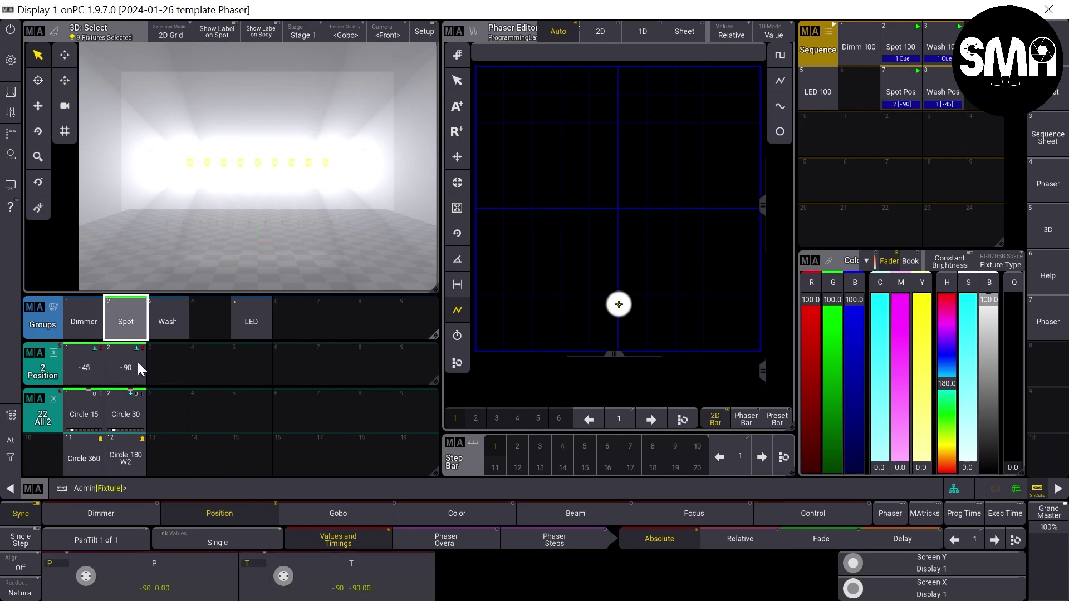
left_click(130, 457)
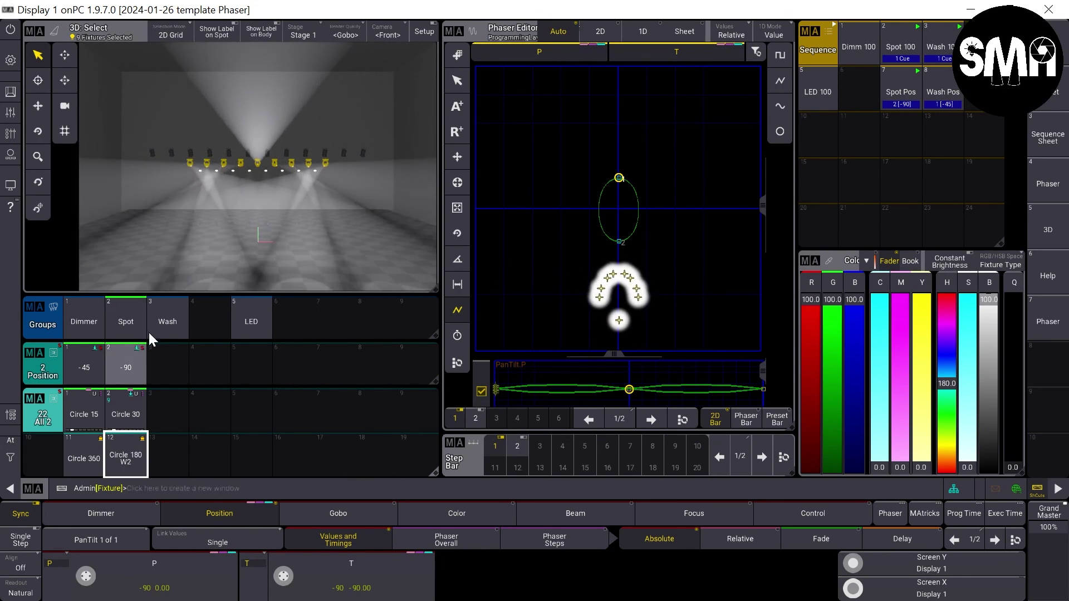
left_click(166, 329)
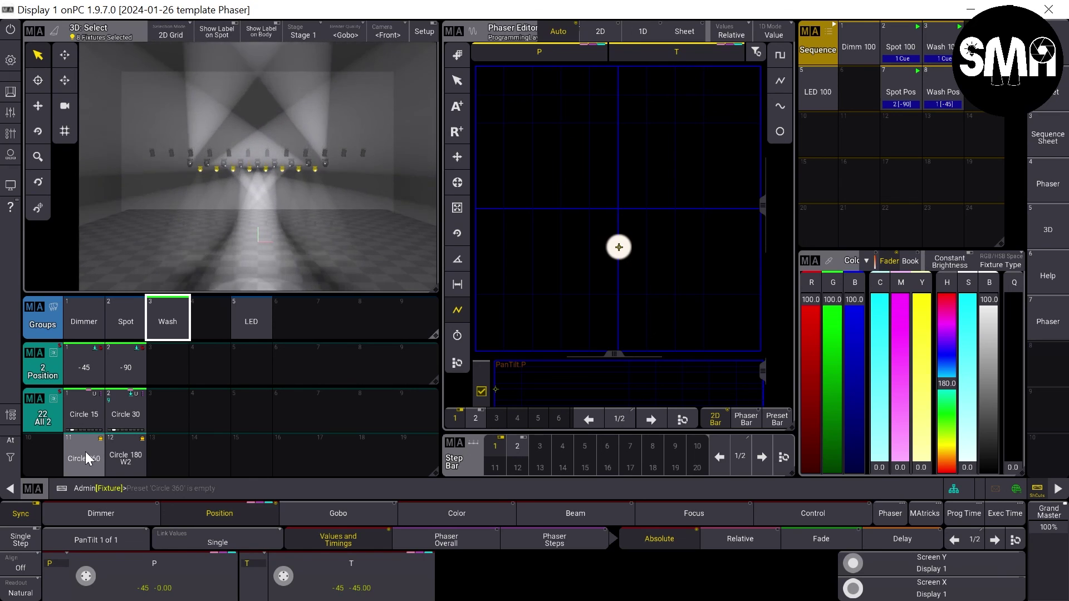
left_click(85, 452)
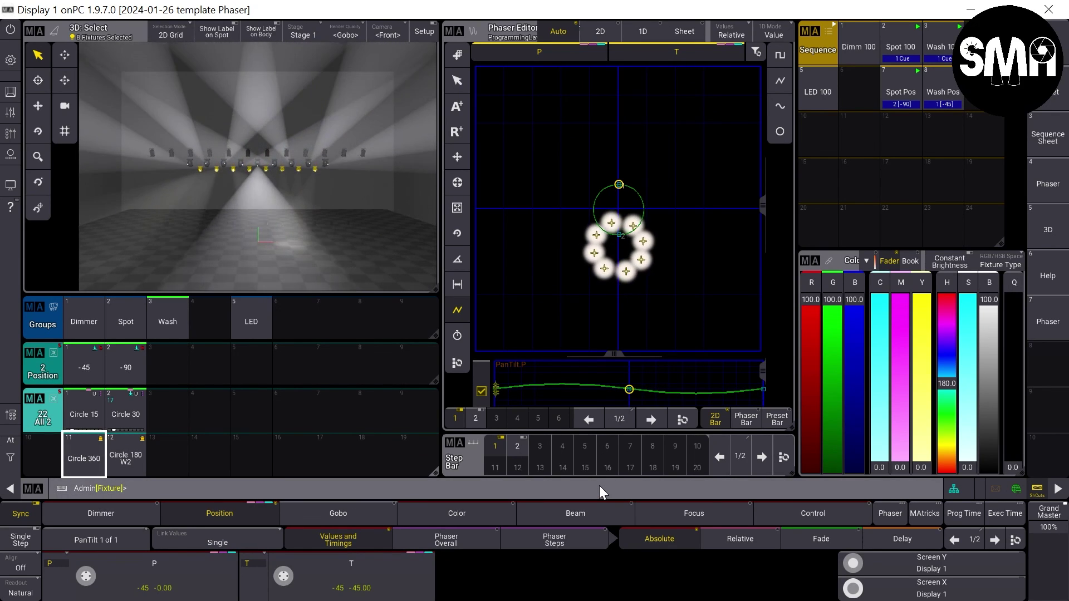